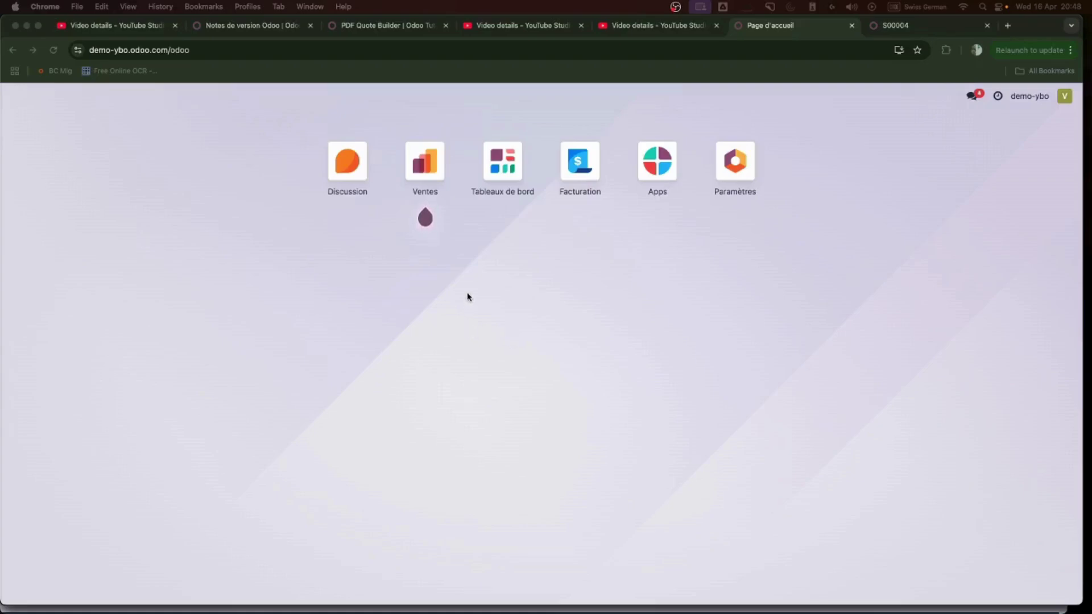
- Find the Inventaire app among the available apps and install it, accepting the pricing plan change
{"action": "left_click", "coordinate": [663, 163]}
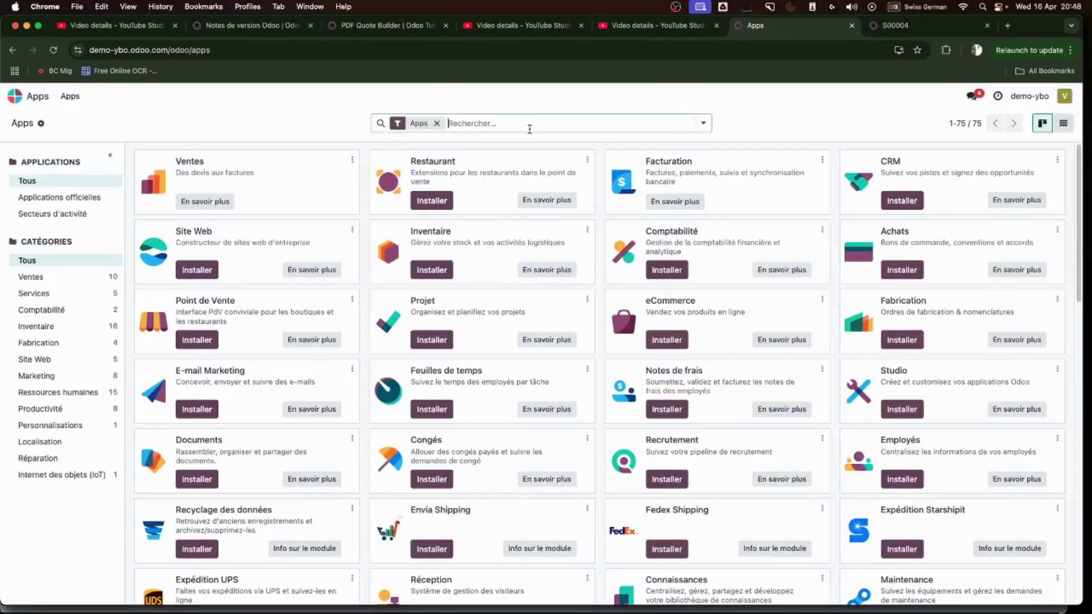
{"action": "left_click", "coordinate": [530, 126]}
{"action": "type", "text": "inven"}
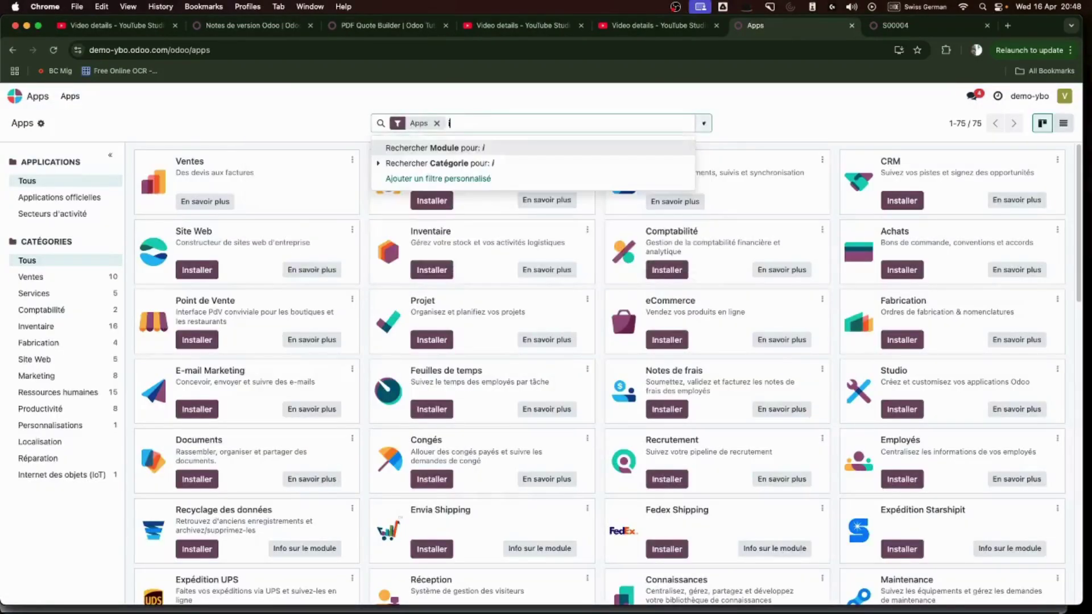
{"action": "key", "text": "Return"}
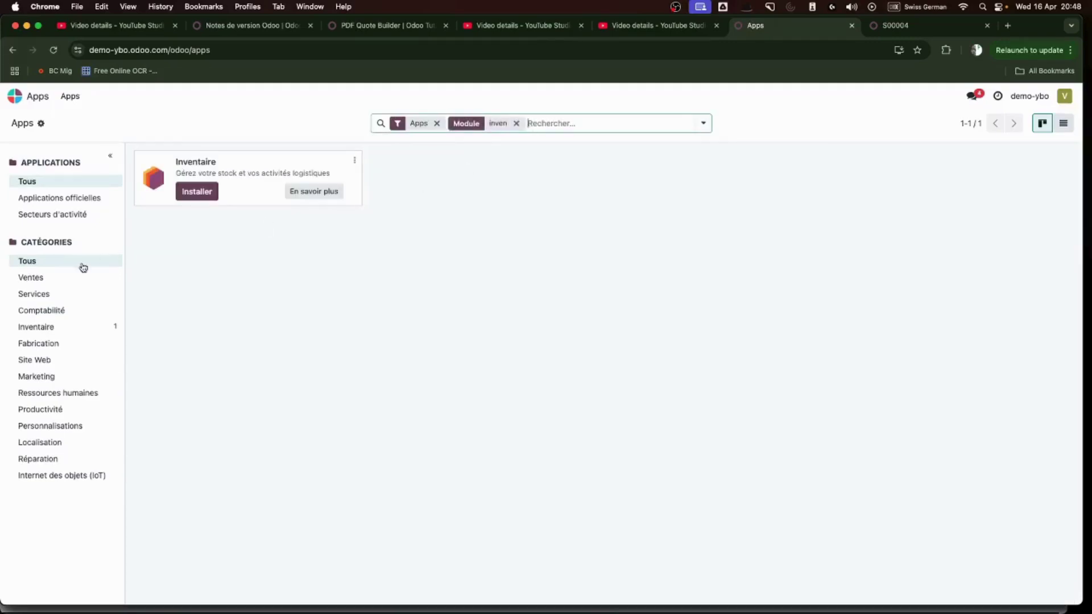
{"action": "left_click", "coordinate": [202, 194]}
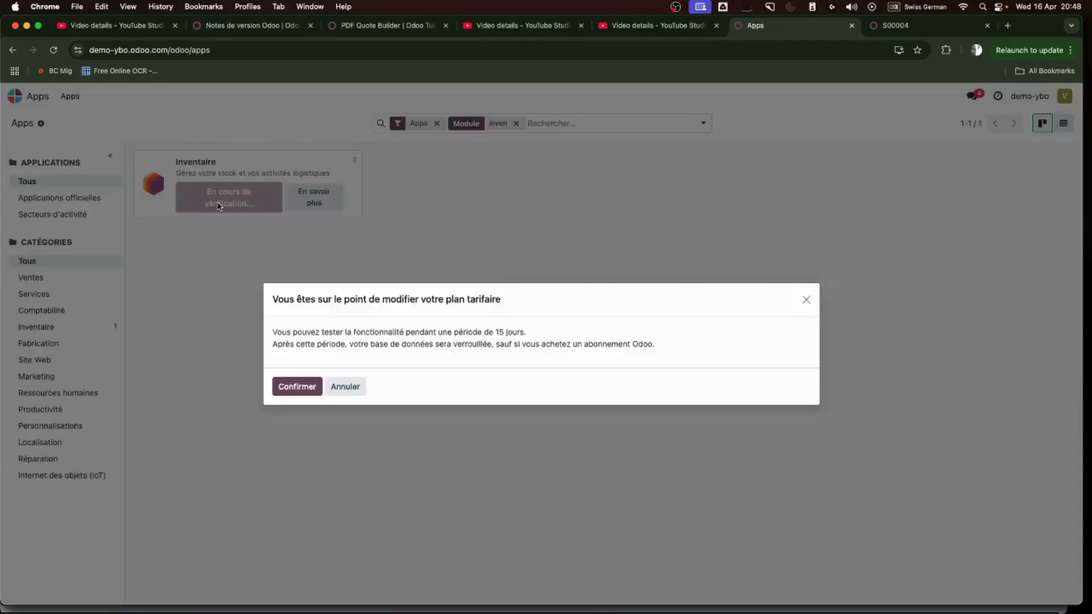
{"action": "left_click", "coordinate": [307, 389]}
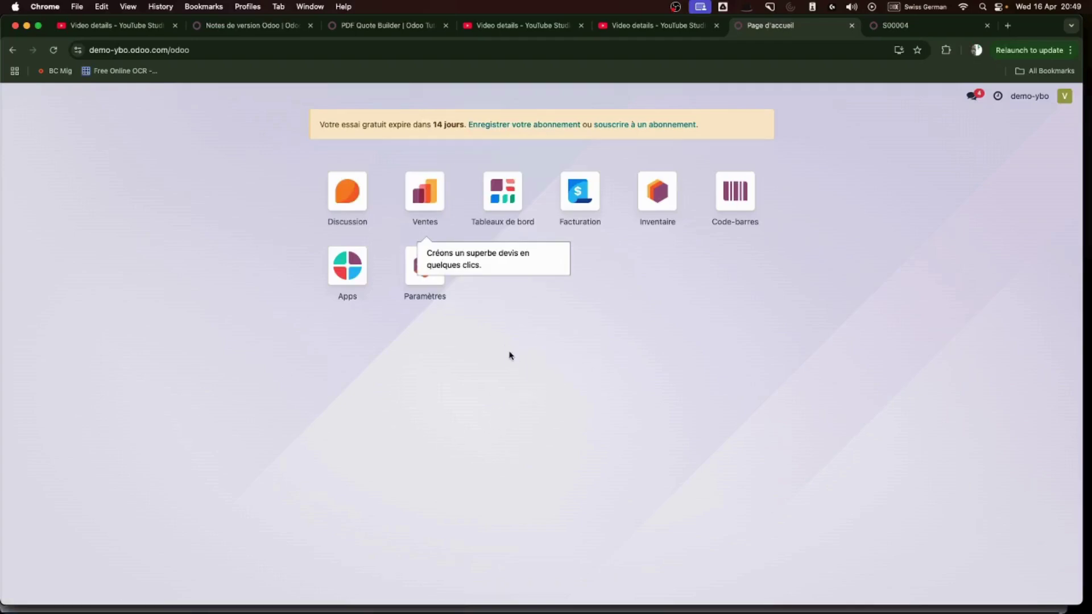
- Look at the Inventaire stock overview and the Code-barres app, and return to the home page
{"action": "left_click", "coordinate": [655, 197]}
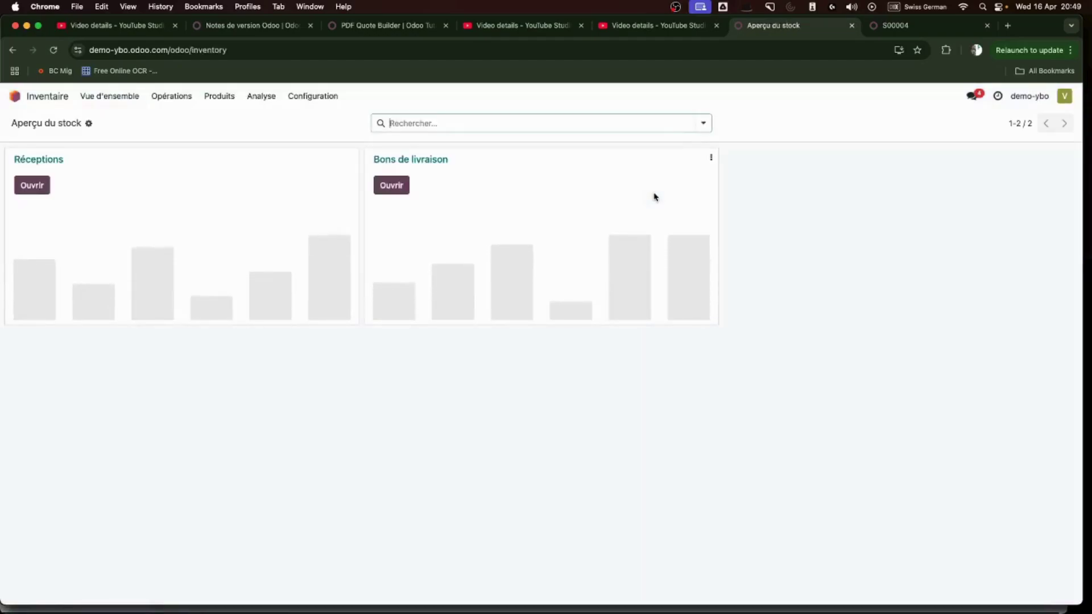
{"action": "left_click", "coordinate": [15, 96]}
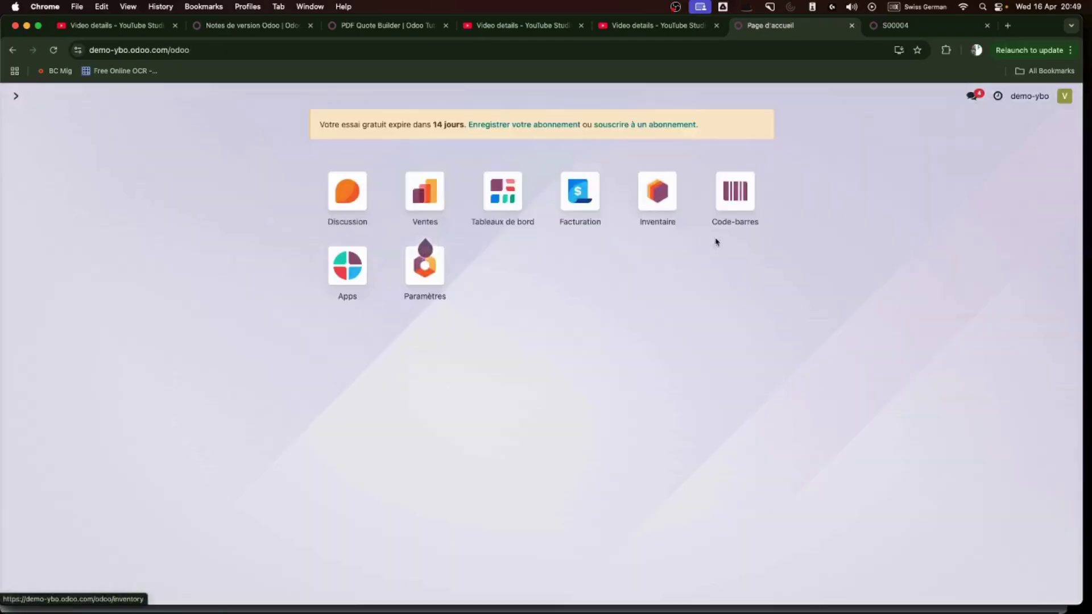
{"action": "left_click", "coordinate": [745, 202]}
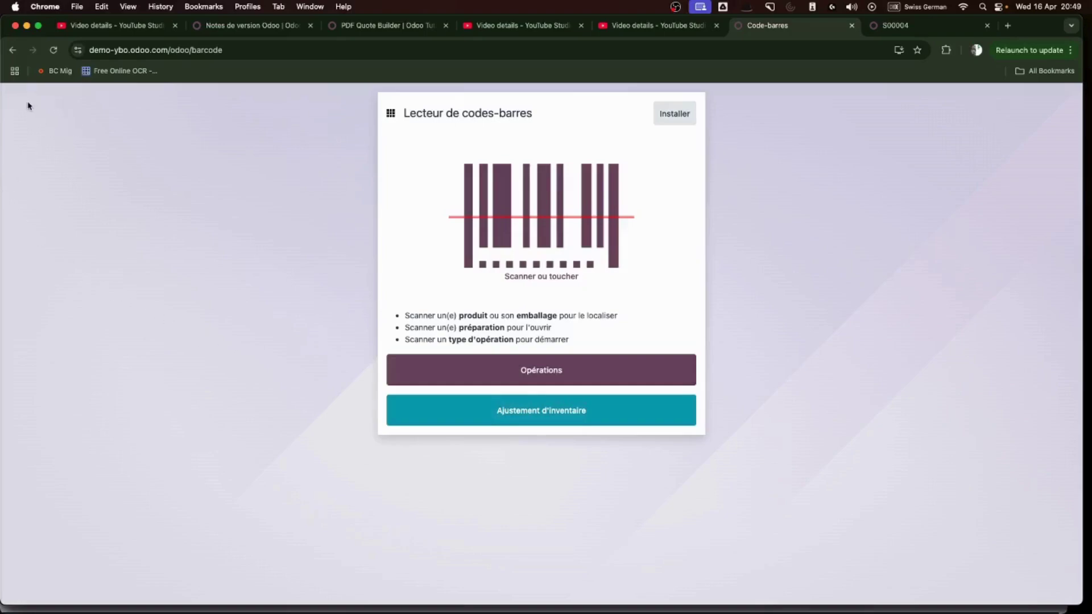
{"action": "left_click", "coordinate": [12, 50]}
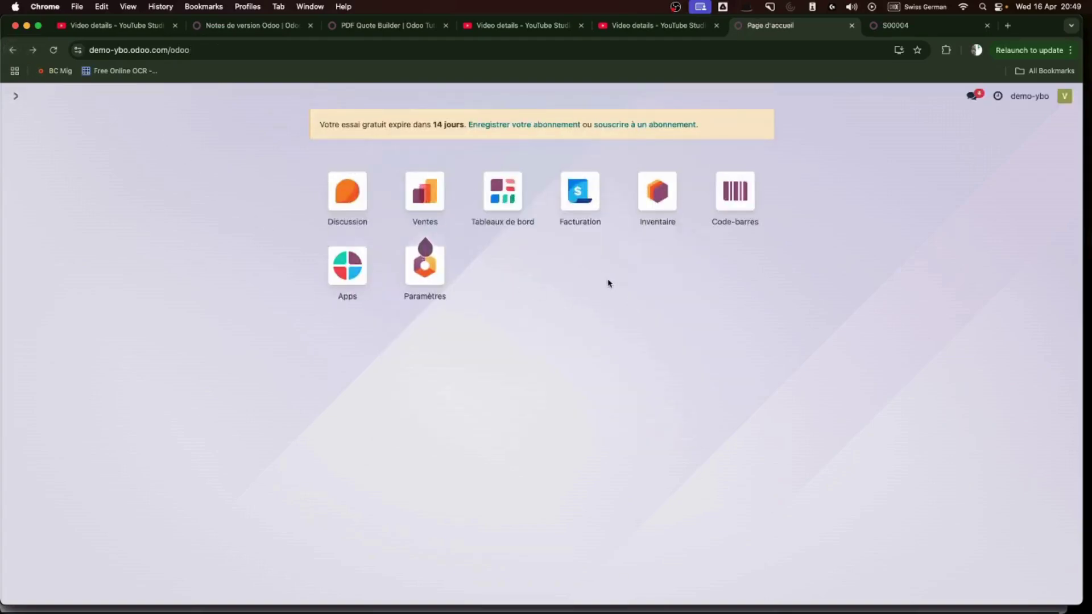
- Rename the existing warehouse in the Inventaire configuration as "Entrepôt rue de la Madeleine"
{"action": "left_click", "coordinate": [660, 194]}
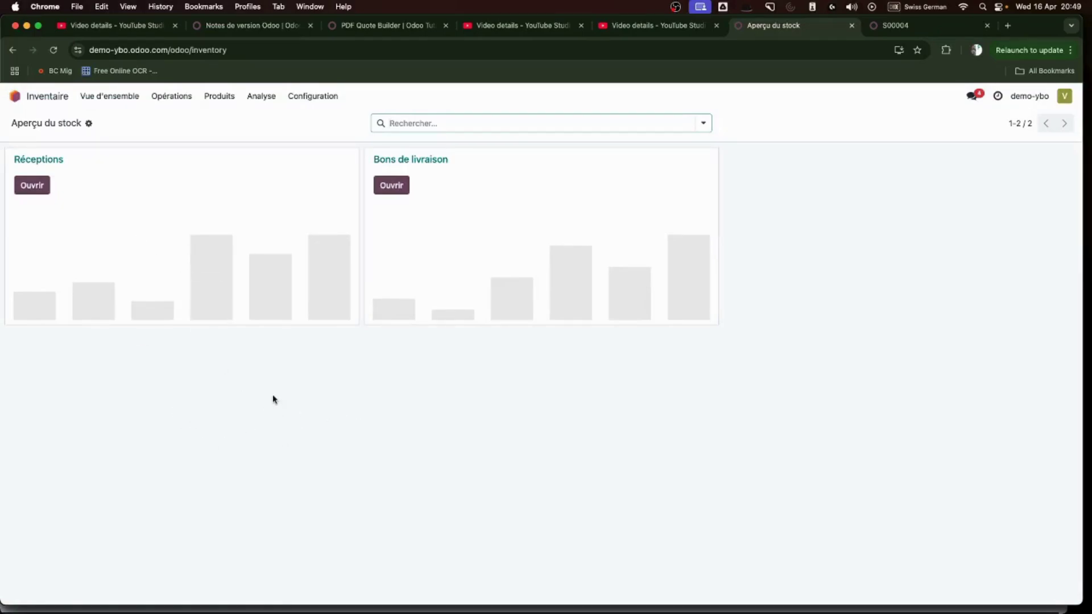
{"action": "left_click", "coordinate": [328, 97]}
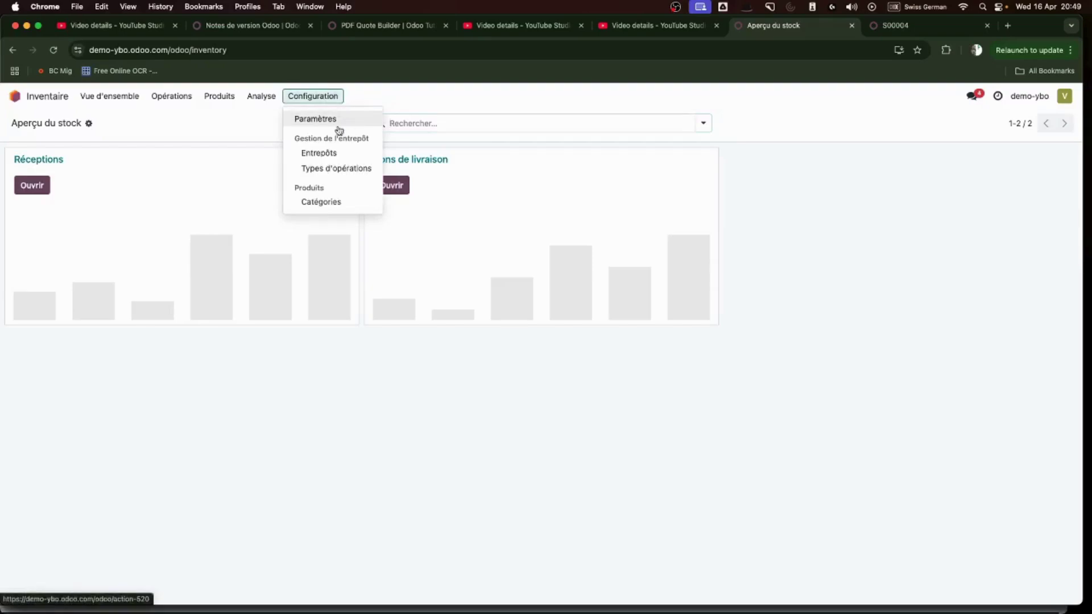
{"action": "left_click", "coordinate": [350, 154]}
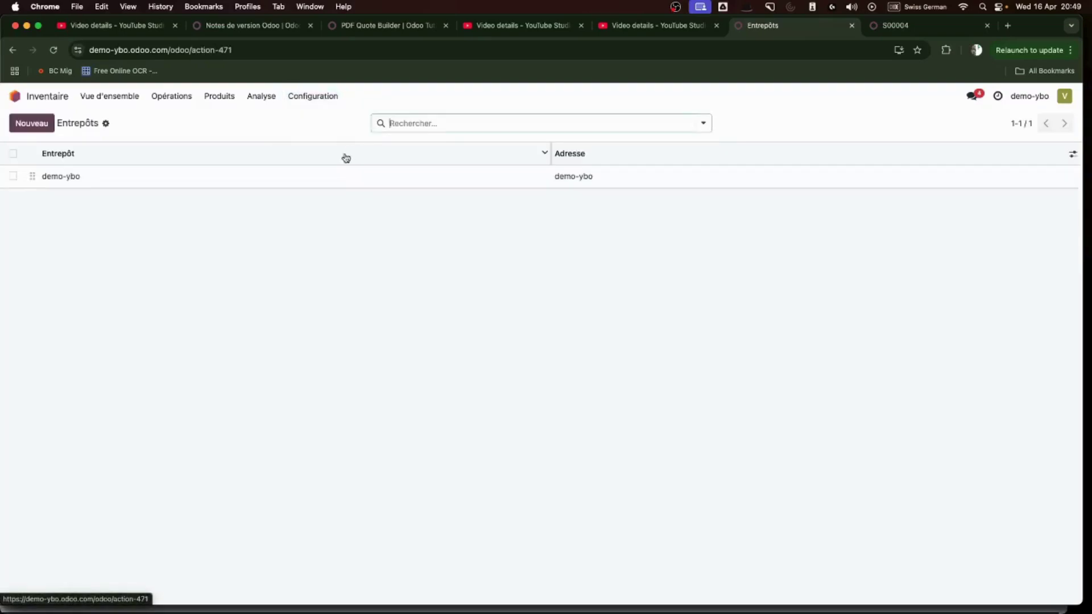
{"action": "left_click", "coordinate": [97, 180]}
{"action": "triple_click", "coordinate": [135, 179]}
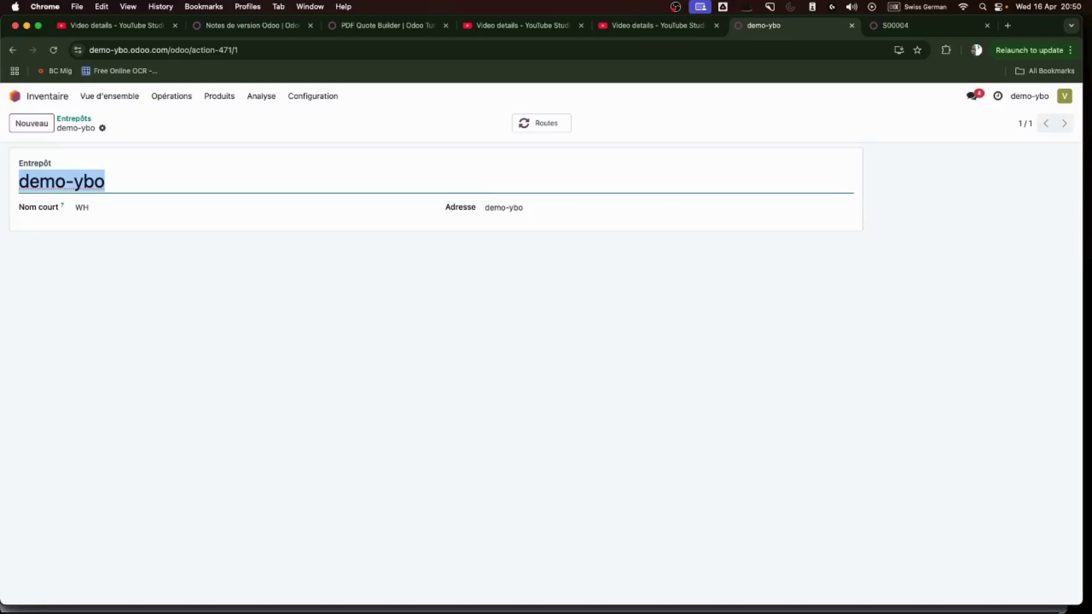
{"action": "type", "text": "Entrep"}
{"action": "type", "text": "ôt rue "}
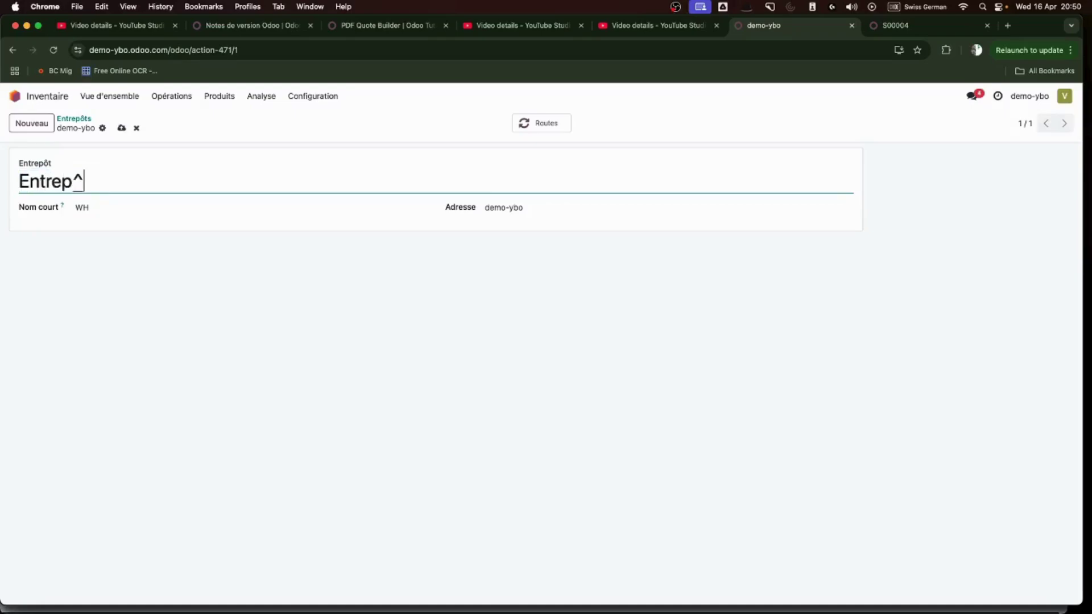
{"action": "type", "text": "de la ma"}
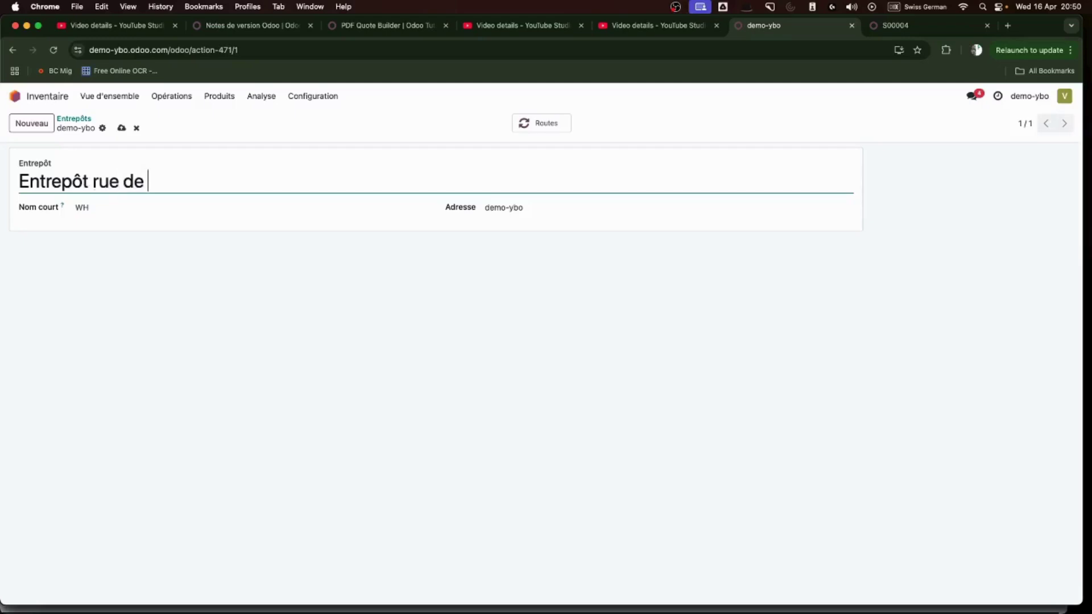
{"action": "key", "text": "BackSpace"}
{"action": "type", "text": "Madeleine"}
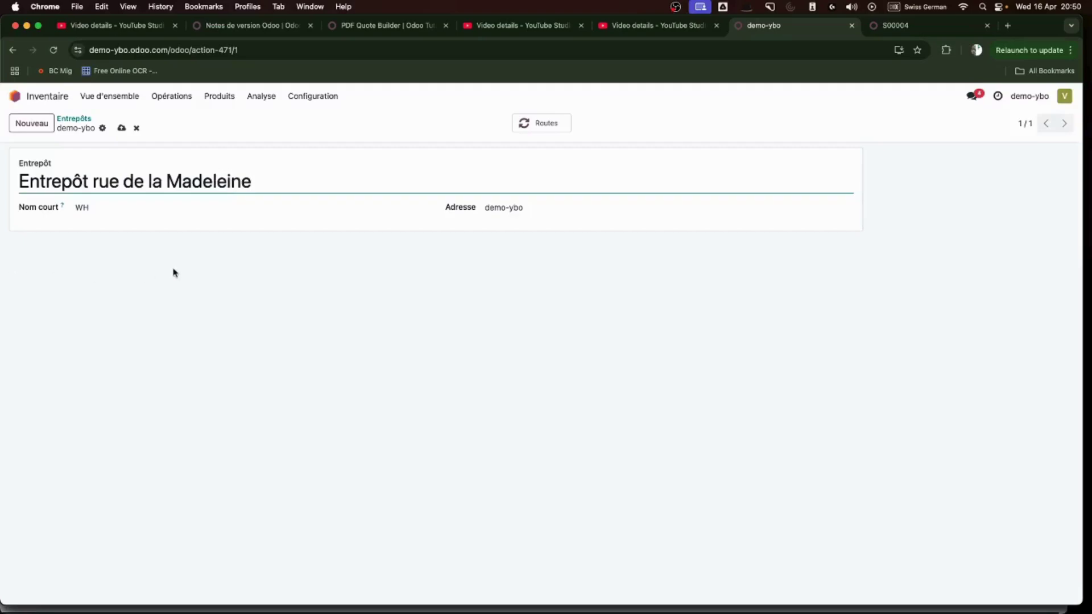
{"action": "left_click", "coordinate": [108, 206]}
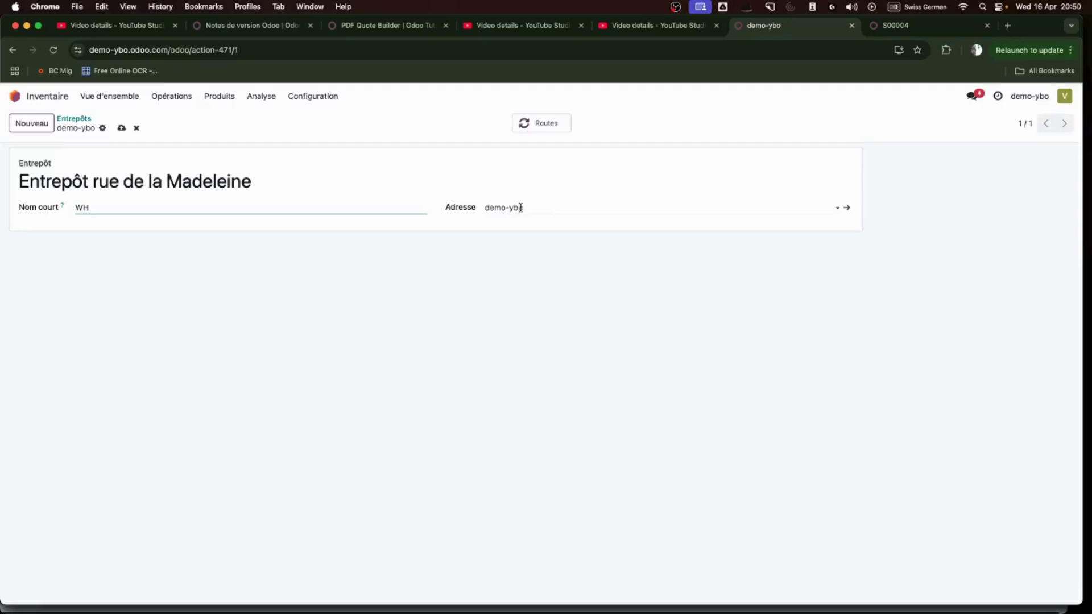
- Save the warehouse and fill in the postal code and city on its linked address contact, saving that record too
{"action": "left_click", "coordinate": [849, 209]}
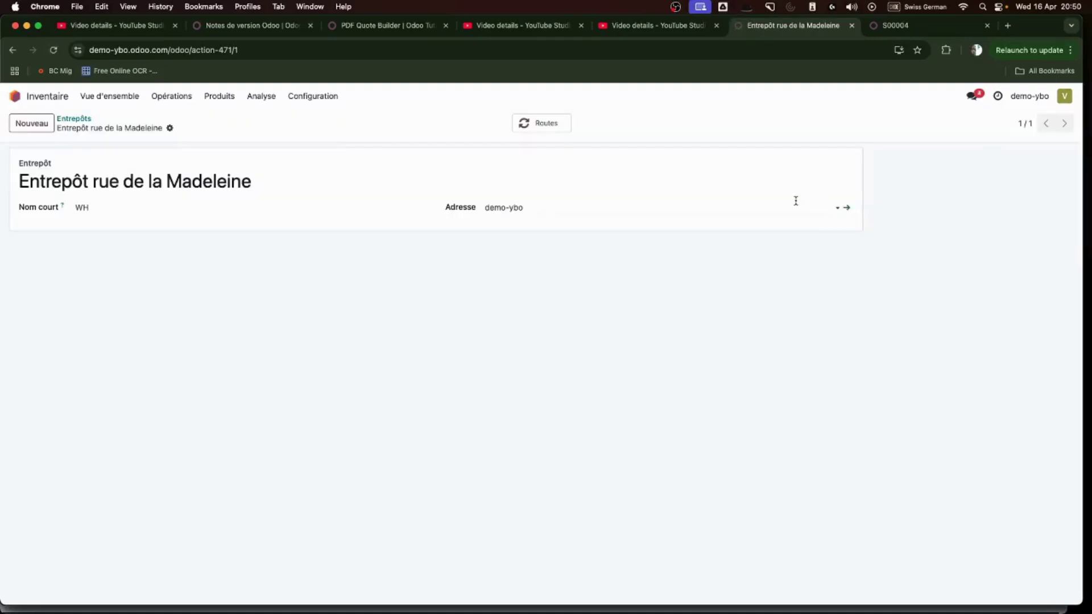
{"action": "left_click", "coordinate": [850, 209]}
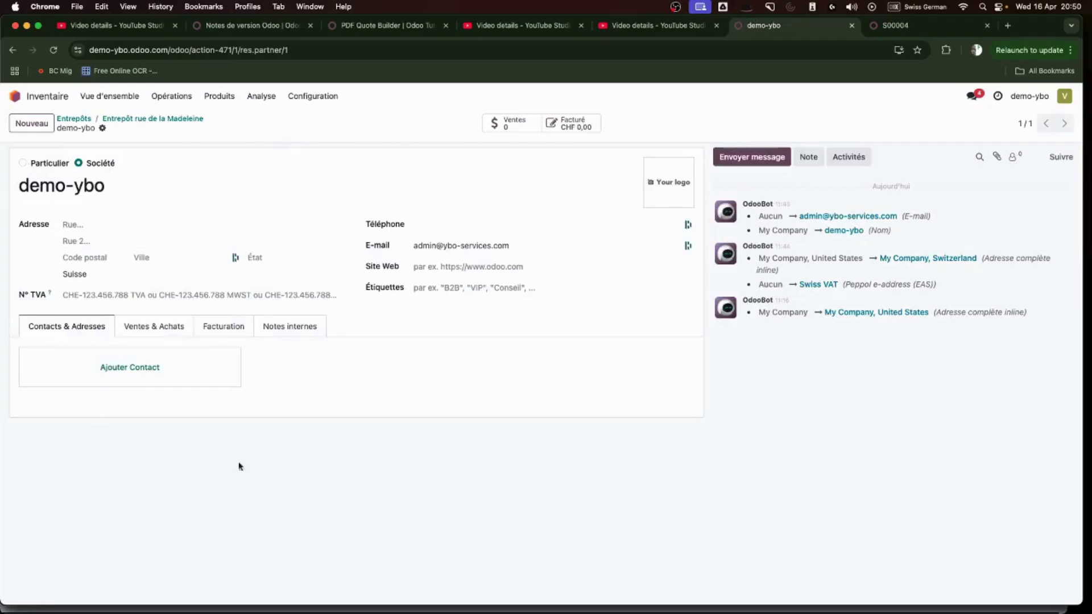
{"action": "left_click", "coordinate": [86, 258]}
{"action": "type", "text": "8000"}
{"action": "key", "text": "Tab"}
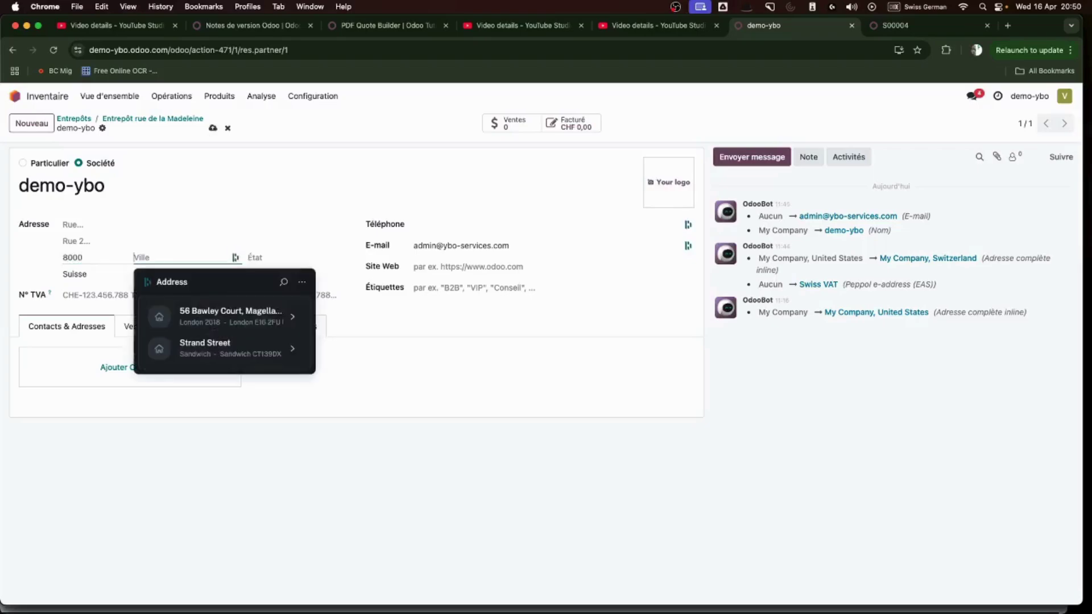
{"action": "type", "text": "zurich"}
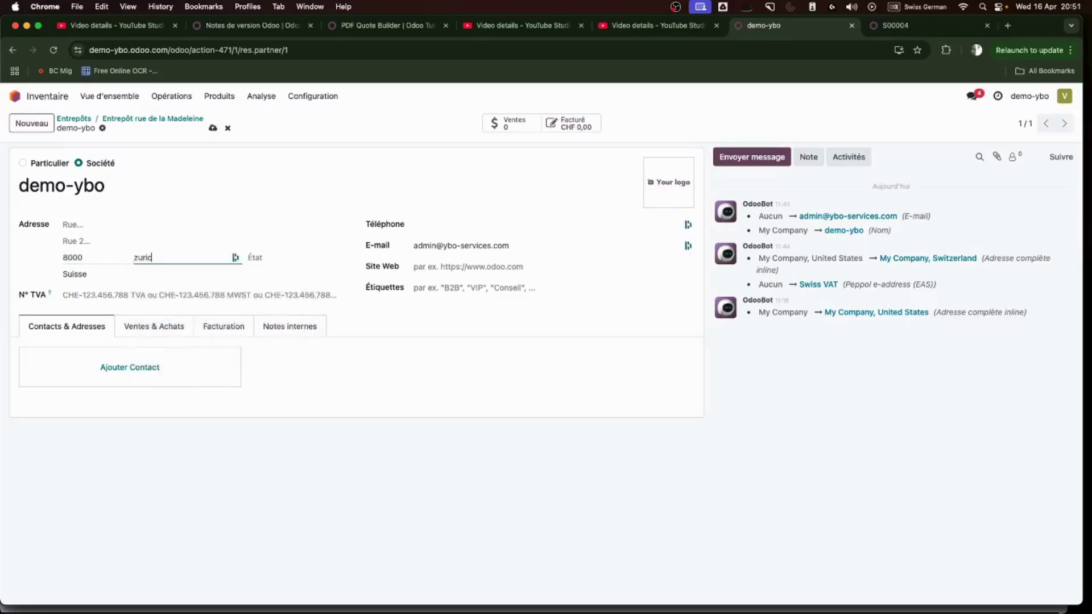
{"action": "left_click", "coordinate": [213, 128]}
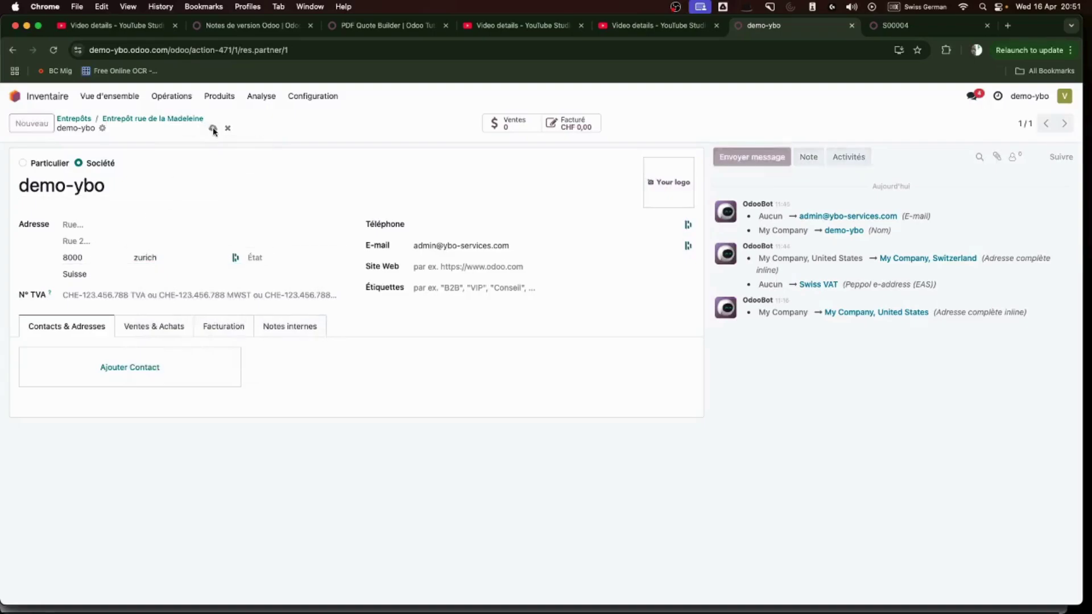
{"action": "left_click", "coordinate": [149, 120]}
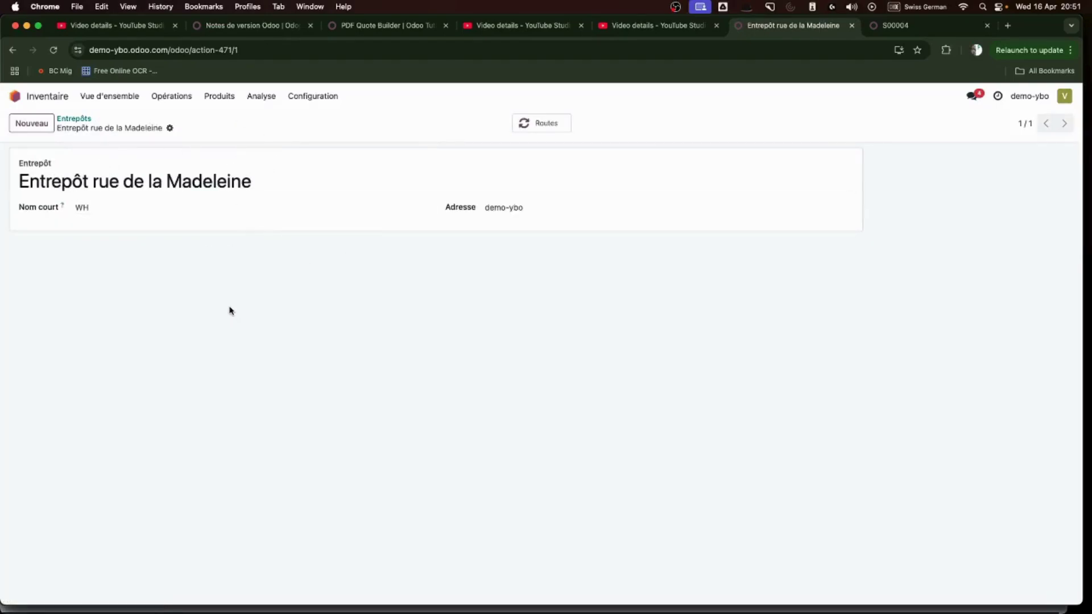
- Review the warehouse list and the configured operation types
{"action": "left_click", "coordinate": [76, 120]}
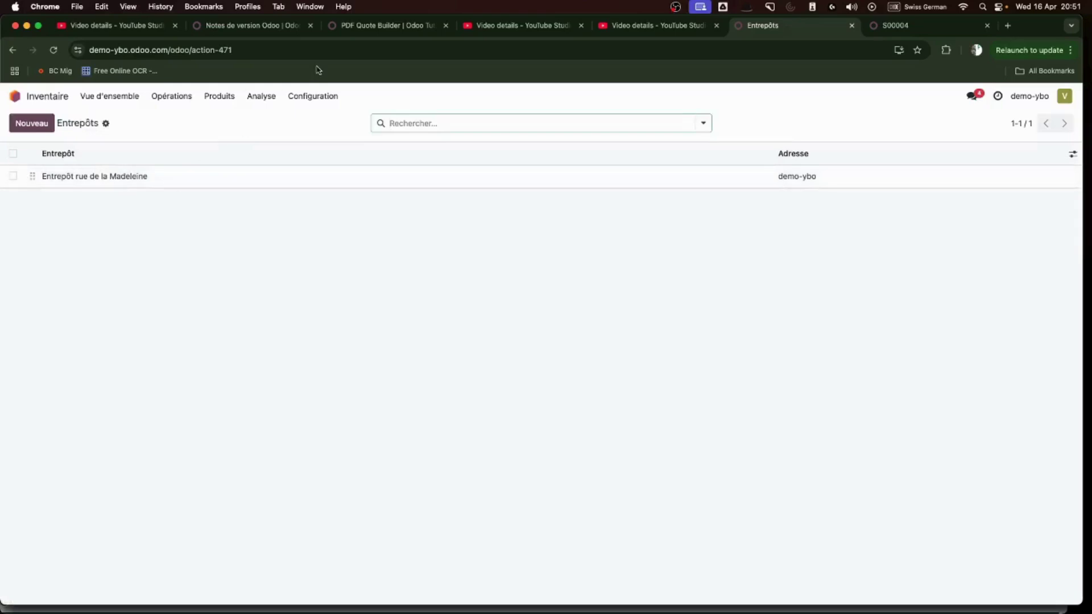
{"action": "left_click", "coordinate": [335, 97]}
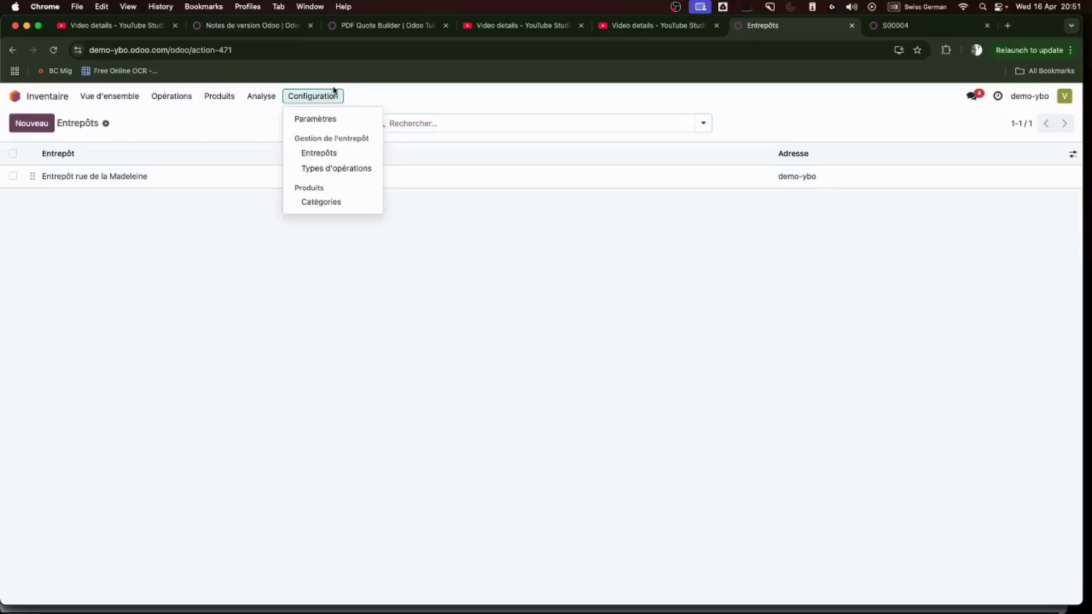
{"action": "left_click", "coordinate": [360, 171]}
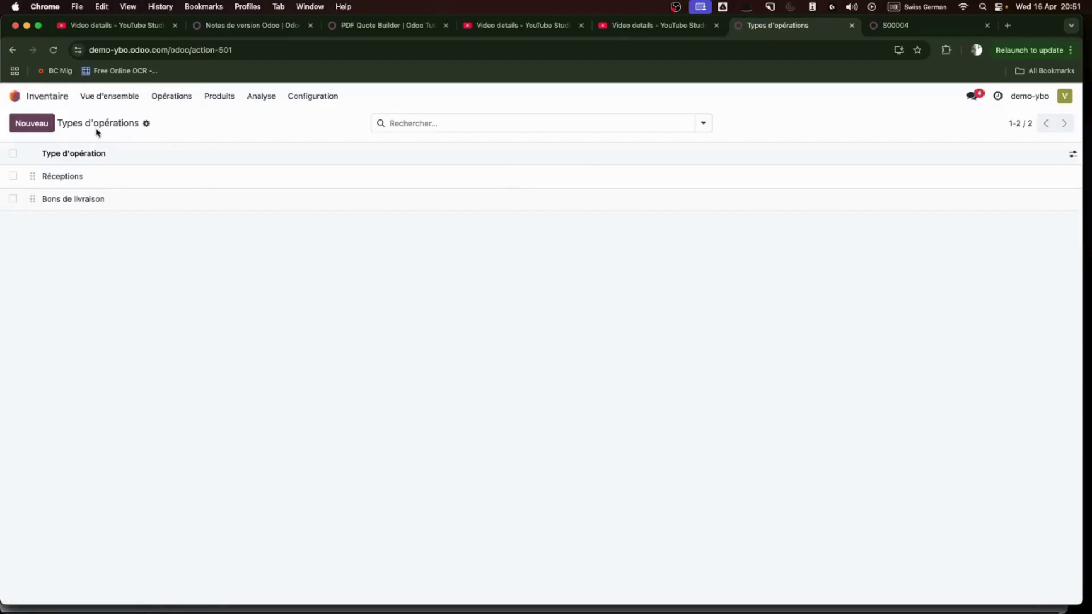
- Enable inventory tracking for the product Protection 64TAB, set its stock quantity to 10 and save
{"action": "left_click", "coordinate": [225, 101]}
{"action": "left_click", "coordinate": [231, 117]}
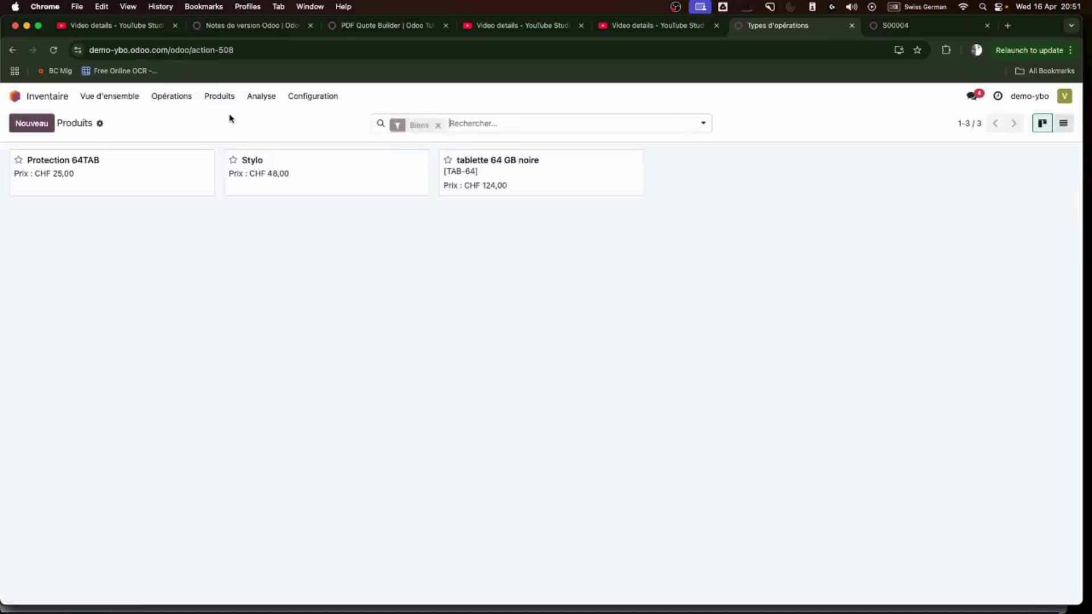
{"action": "left_click", "coordinate": [136, 176]}
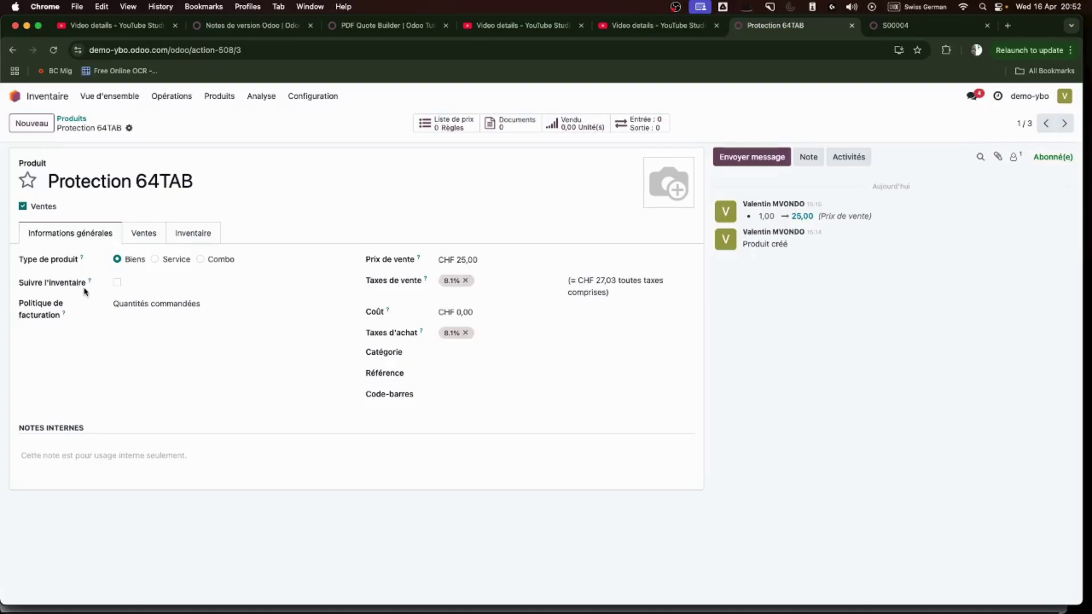
{"action": "left_click", "coordinate": [118, 282]}
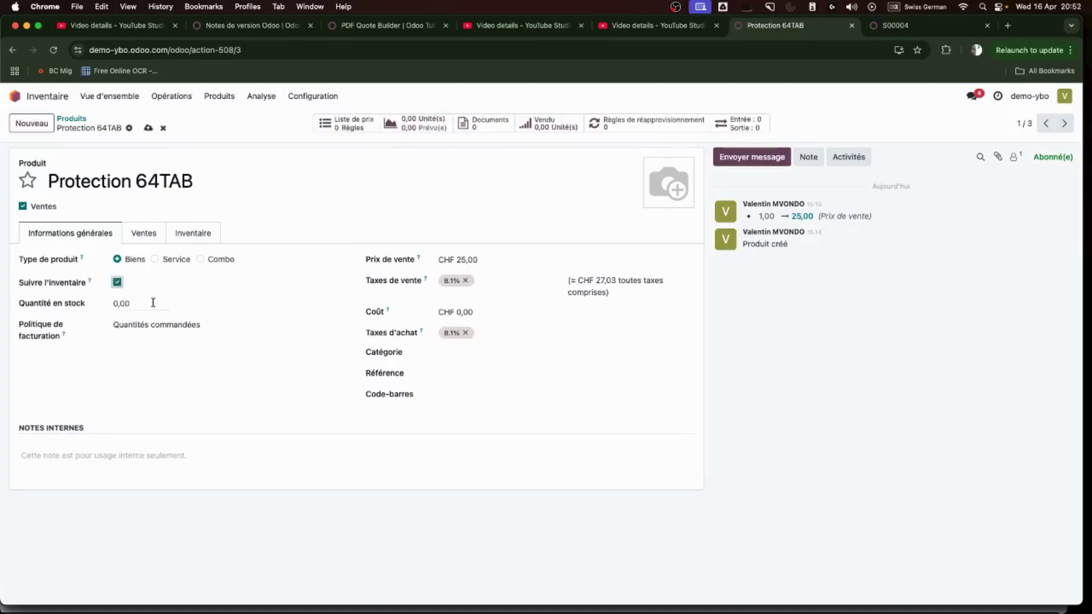
{"action": "left_click", "coordinate": [144, 303]}
{"action": "type", "text": "10"}
{"action": "left_click", "coordinate": [149, 129]}
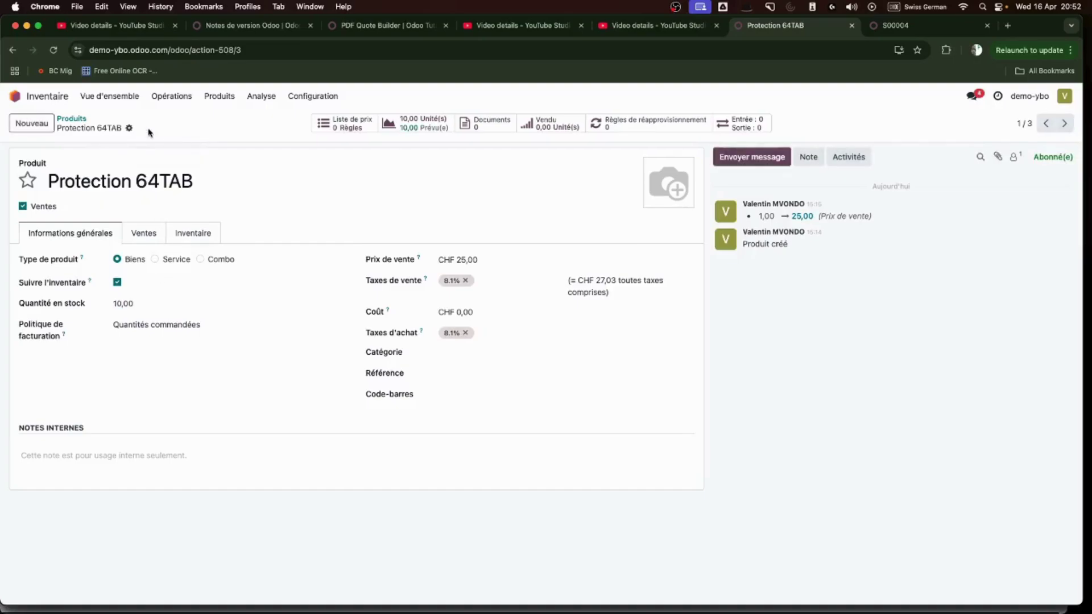
- Enable inventory tracking for the product Stylo, set its stock quantity to 12 and save
{"action": "left_click", "coordinate": [1066, 124]}
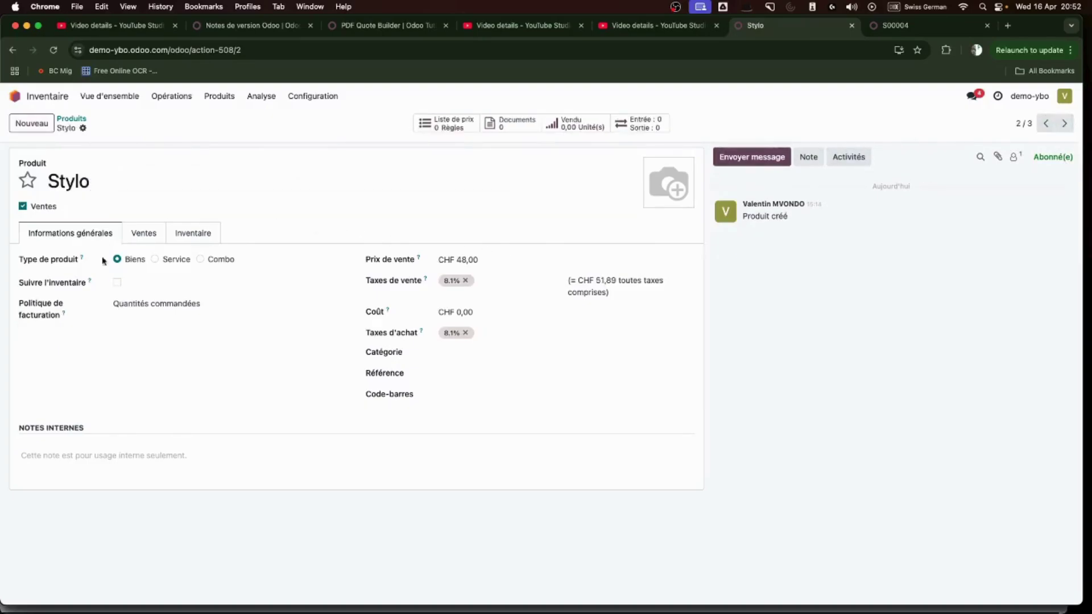
{"action": "left_click", "coordinate": [118, 283]}
{"action": "left_click", "coordinate": [145, 301]}
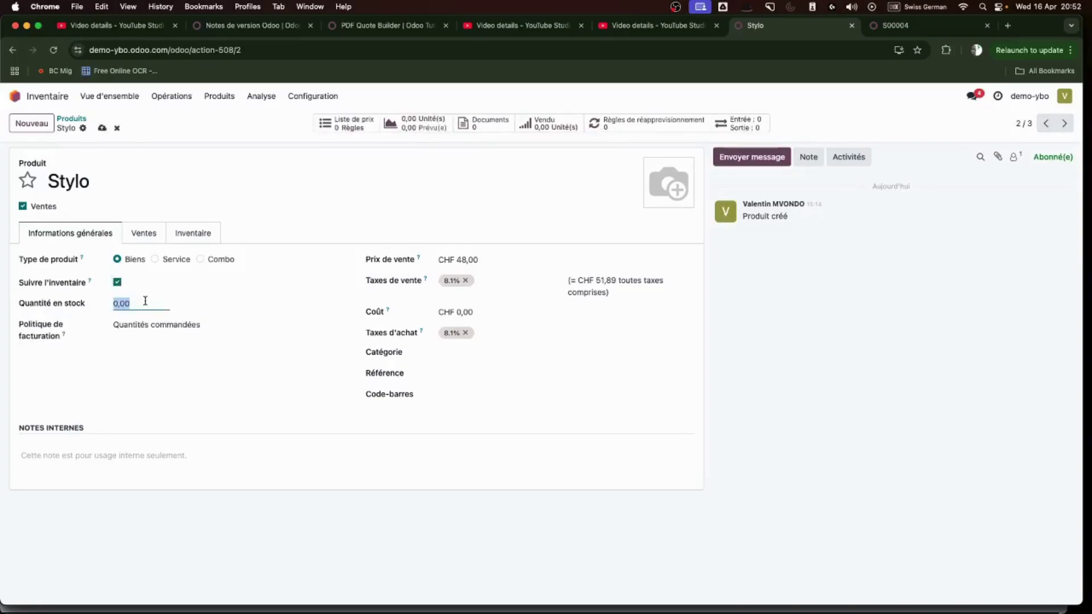
{"action": "type", "text": "12"}
{"action": "left_click", "coordinate": [101, 128]}
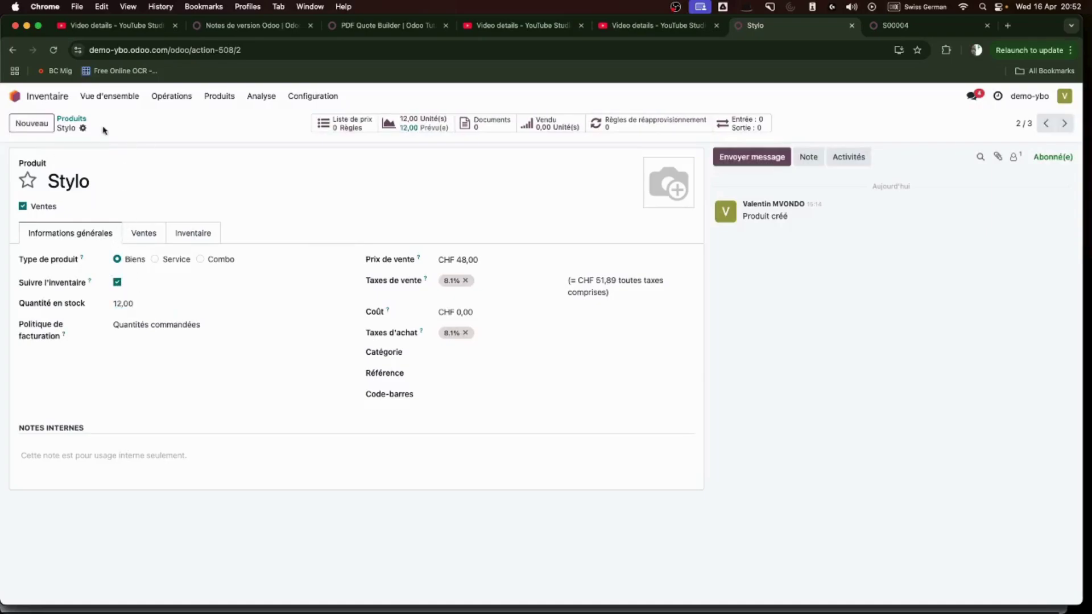
- Enable inventory tracking for the product tablette 64 GB noire, set its stock quantity to 5 and save
{"action": "left_click", "coordinate": [1065, 123]}
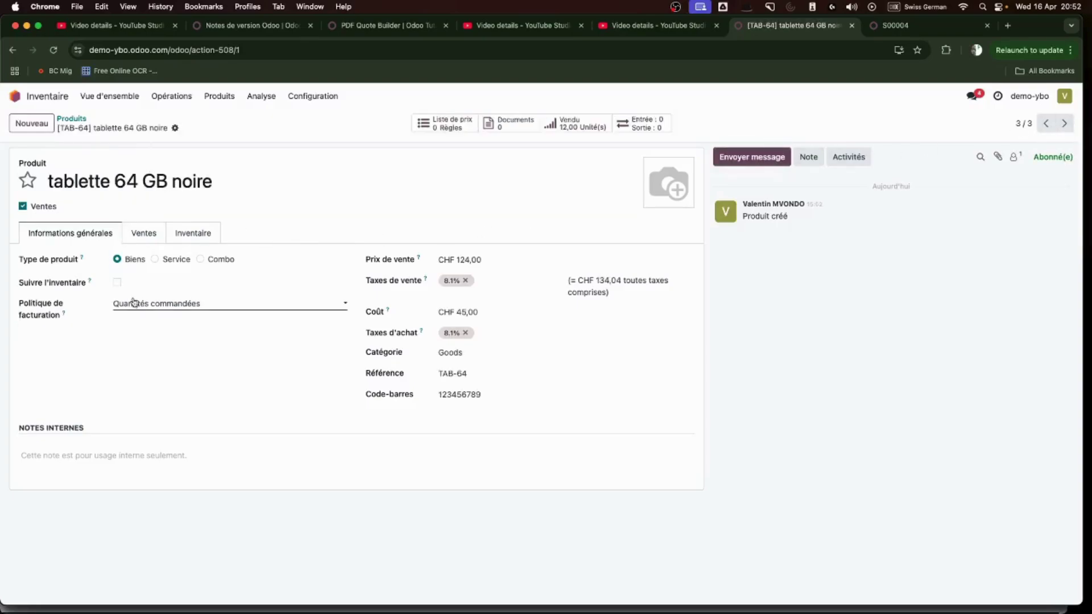
{"action": "left_click", "coordinate": [117, 283]}
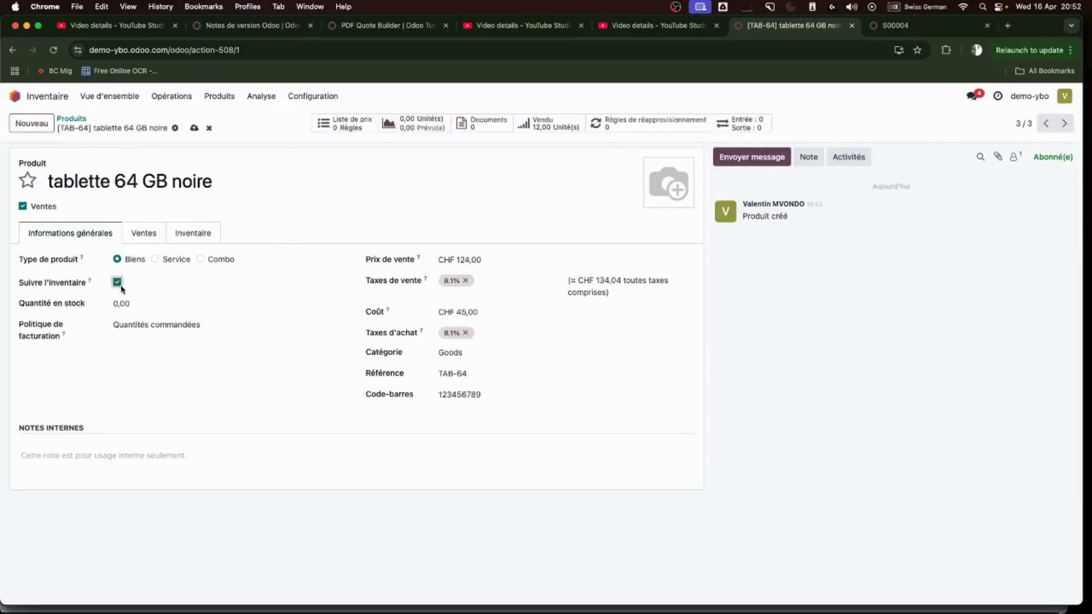
{"action": "left_click", "coordinate": [146, 302]}
{"action": "type", "text": "5"}
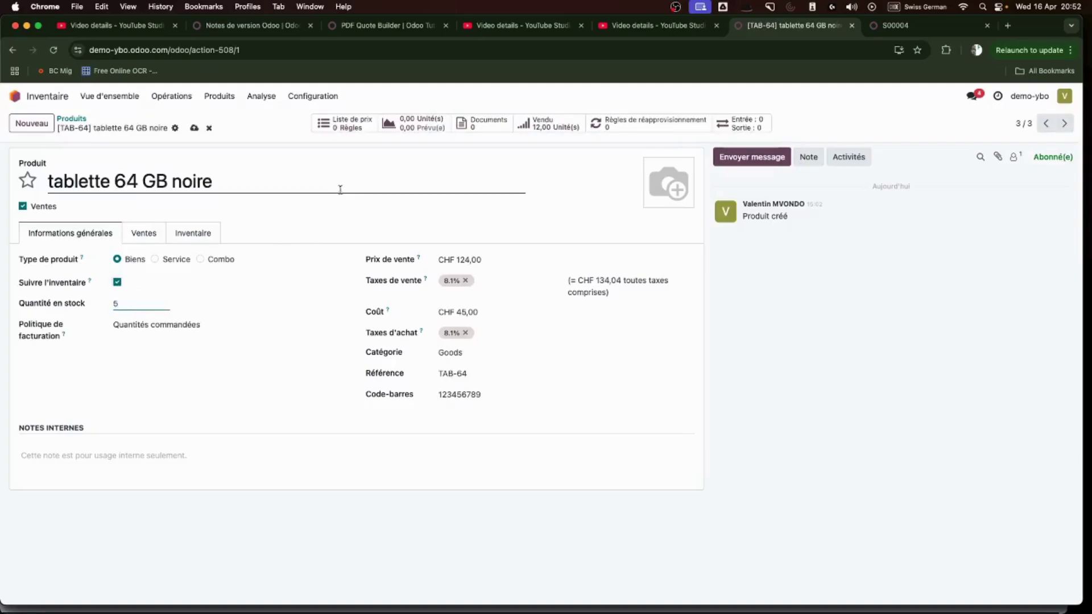
{"action": "left_click", "coordinate": [329, 170]}
{"action": "left_click", "coordinate": [307, 541]}
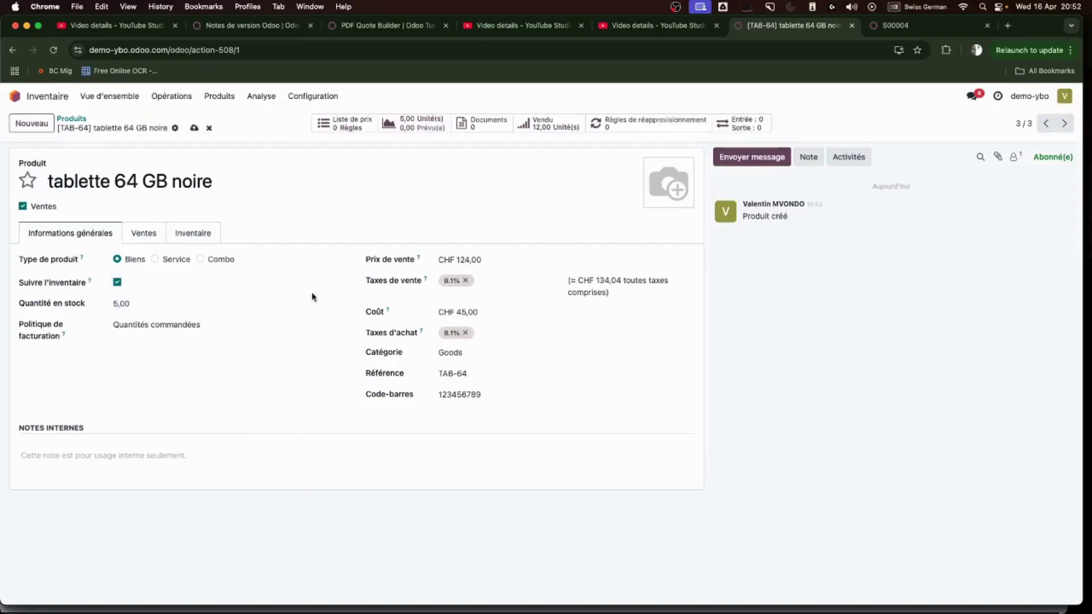
{"action": "left_click", "coordinate": [194, 128]}
- Set the customer delivery lead time of tablette 64 GB noire to 3 days and save the product
{"action": "left_click", "coordinate": [200, 238]}
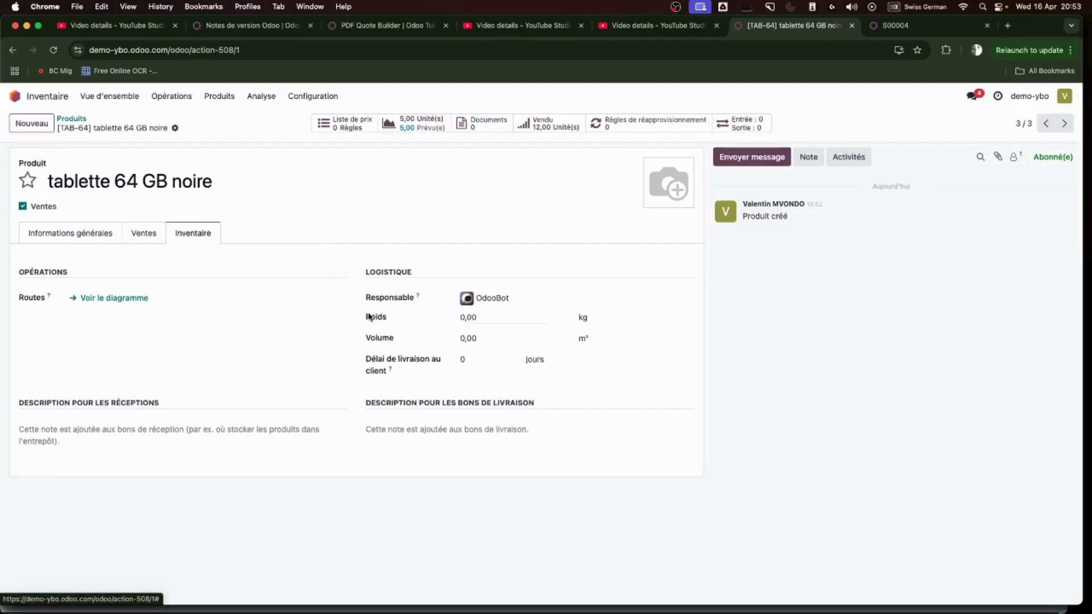
{"action": "left_click", "coordinate": [482, 358]}
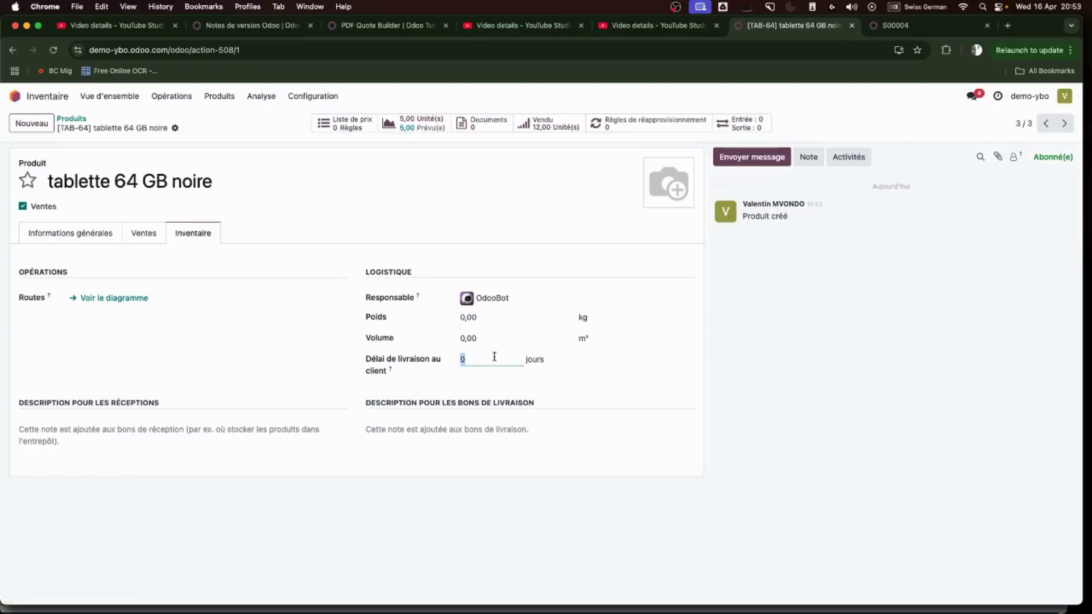
{"action": "type", "text": "3"}
{"action": "left_click", "coordinate": [601, 360]}
{"action": "left_click", "coordinate": [543, 431]}
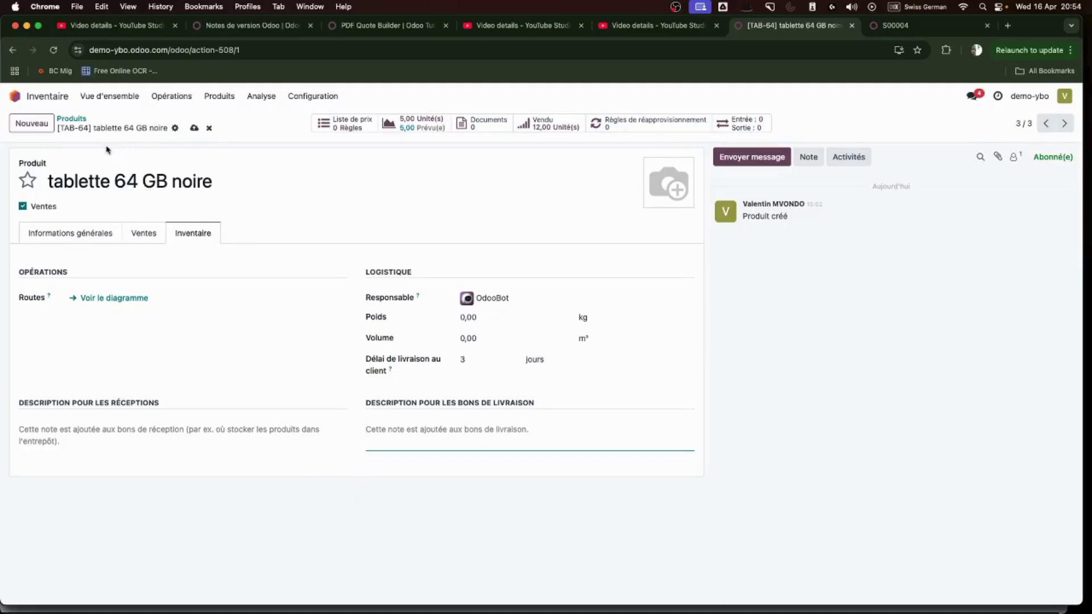
{"action": "left_click", "coordinate": [194, 129]}
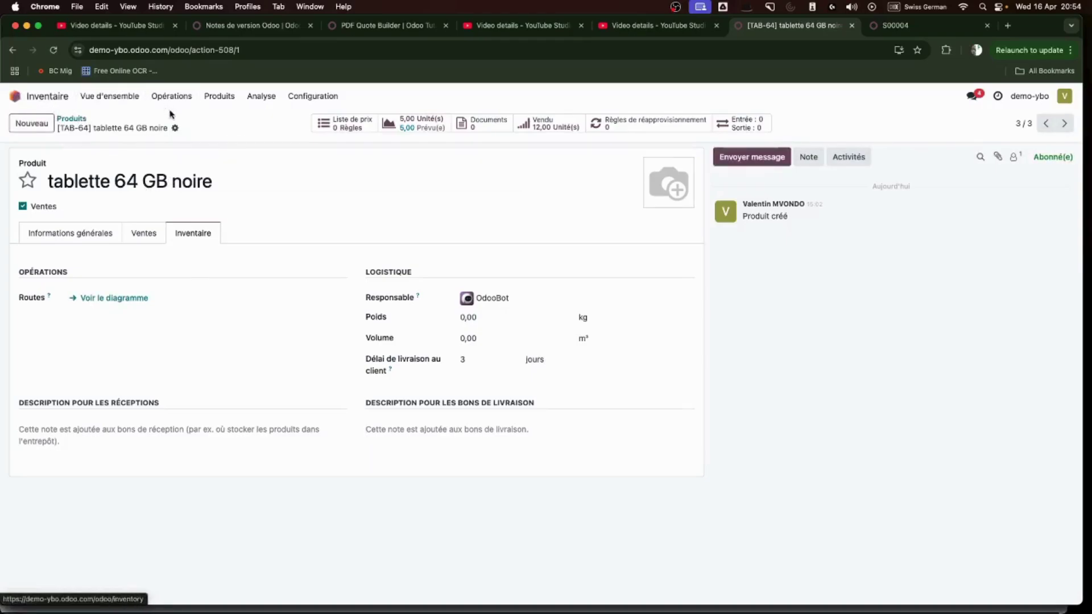
- Open the stock report and review the quantities and values of the tracked products
{"action": "left_click", "coordinate": [255, 97]}
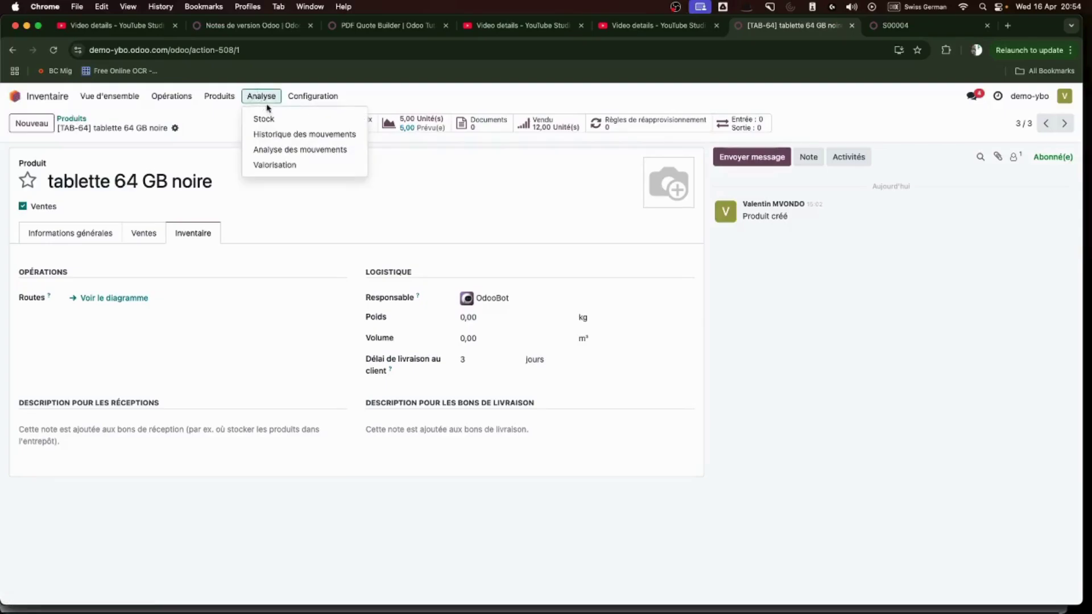
{"action": "left_click", "coordinate": [271, 120]}
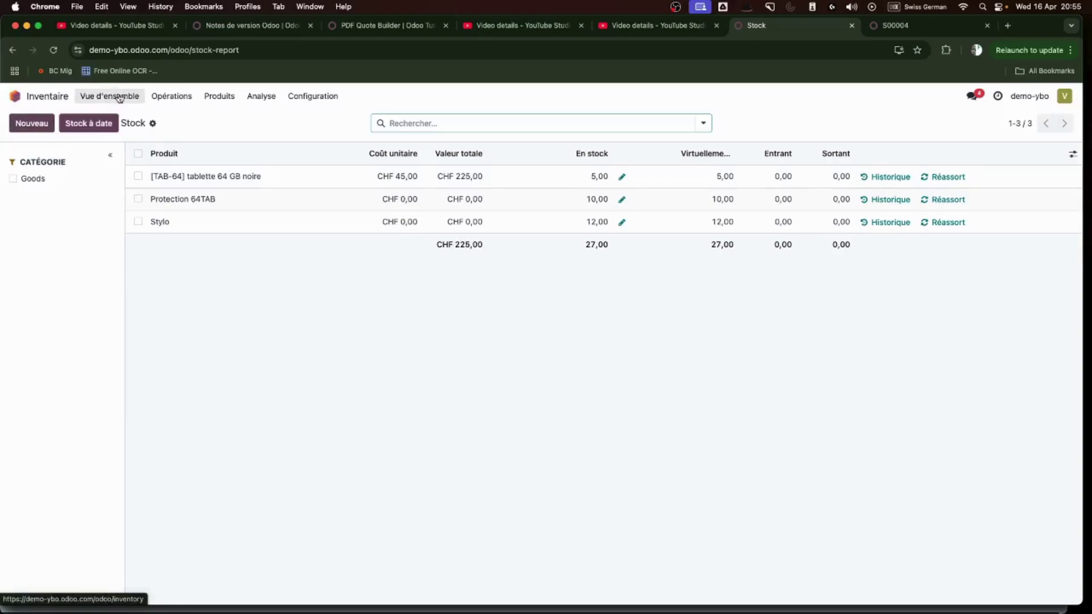
- Start a new receipt and create Fournisseur-de-tablette as the supplier it is received from
{"action": "left_click", "coordinate": [176, 97]}
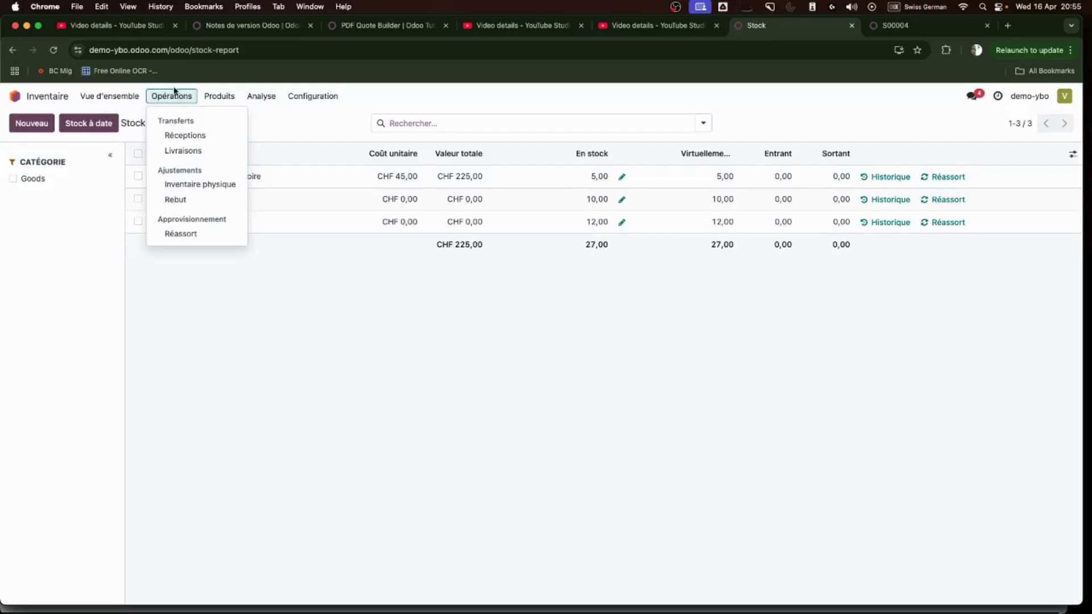
{"action": "left_click", "coordinate": [216, 138]}
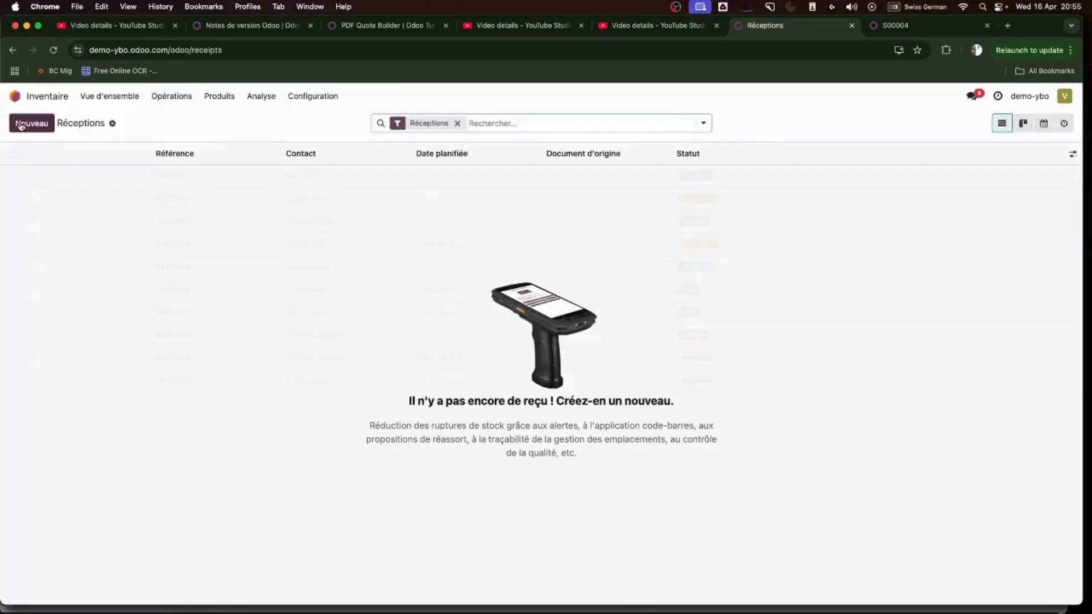
{"action": "left_click", "coordinate": [20, 125]}
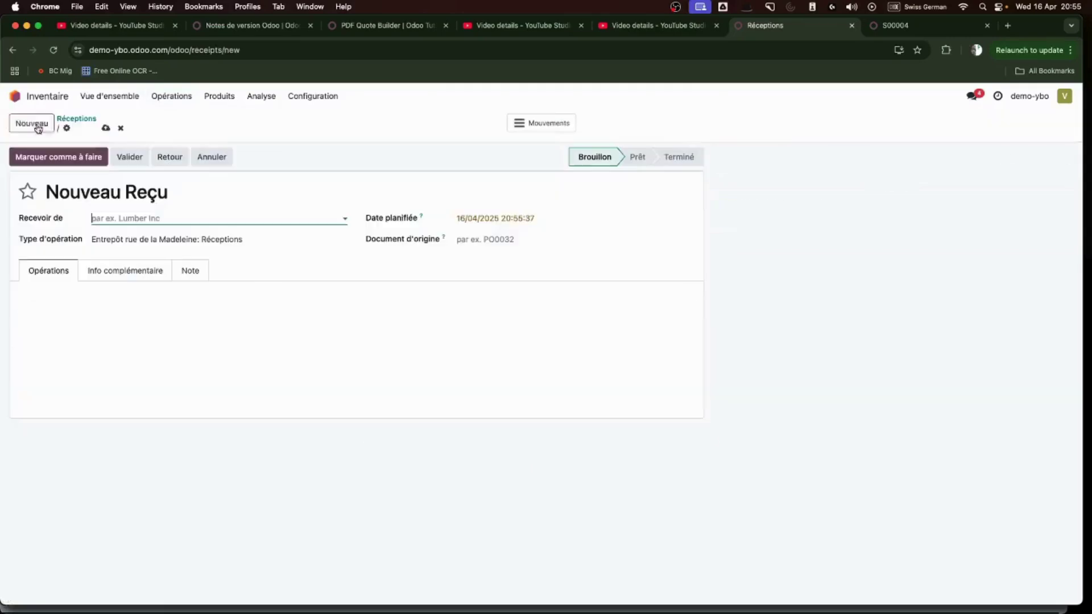
{"action": "left_click", "coordinate": [119, 219]}
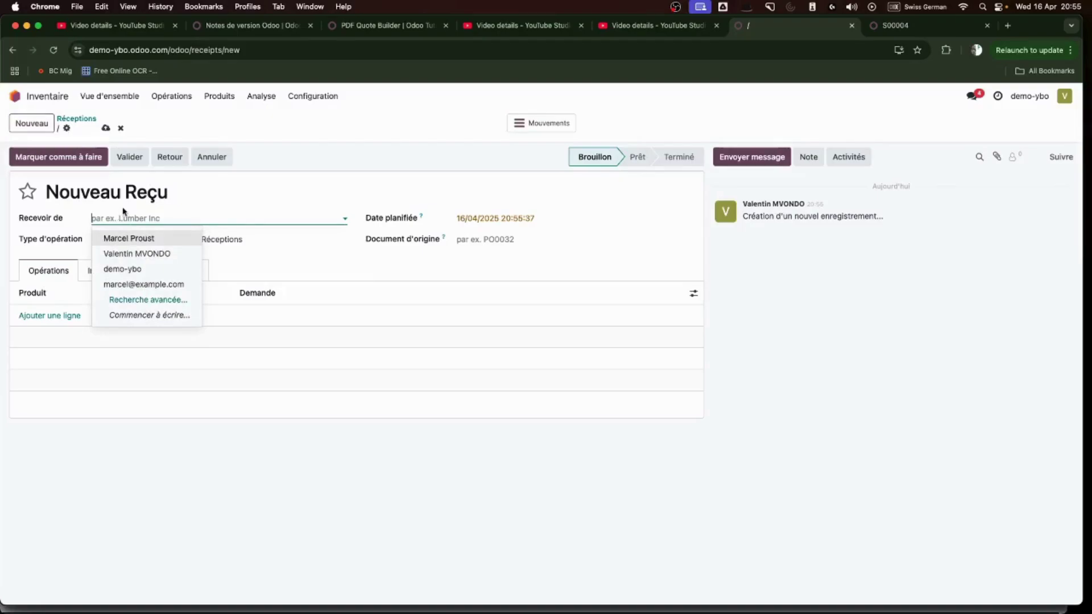
{"action": "type", "text": "Fourniss"}
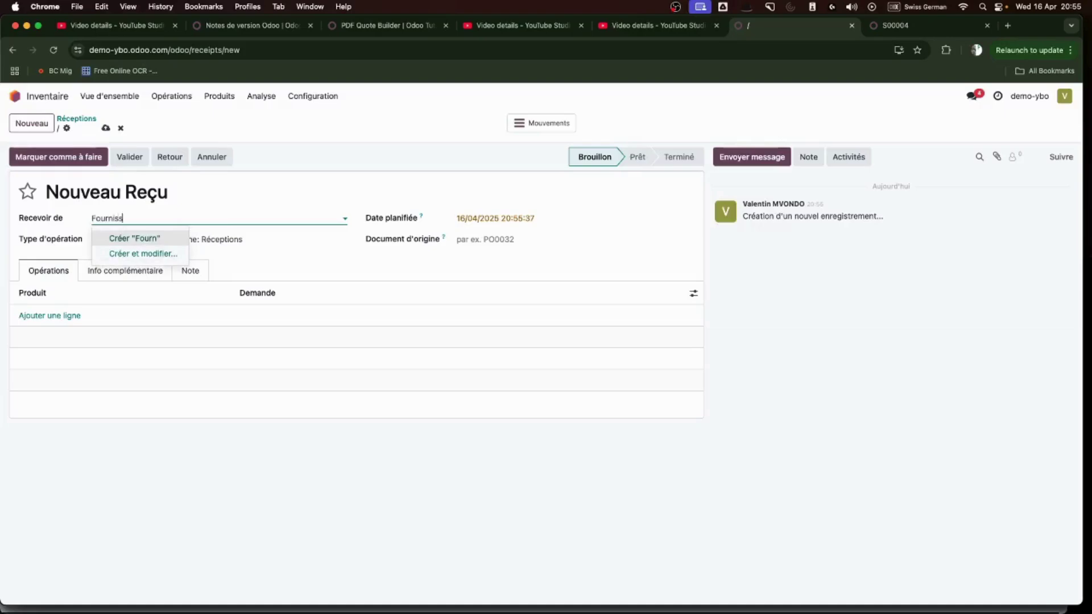
{"action": "type", "text": "eur-de-tablette"}
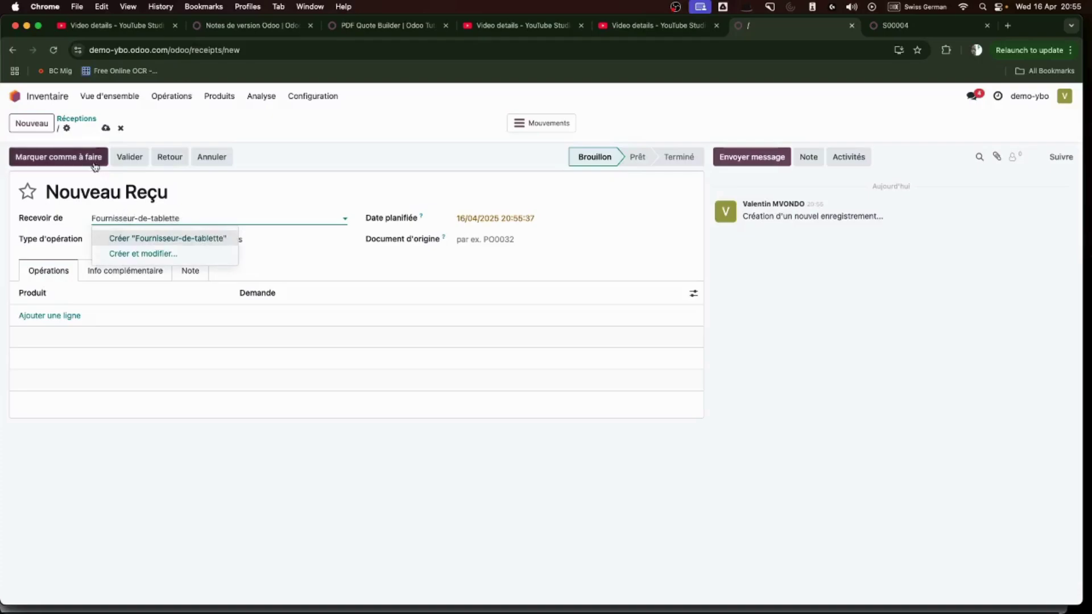
{"action": "left_click", "coordinate": [200, 239]}
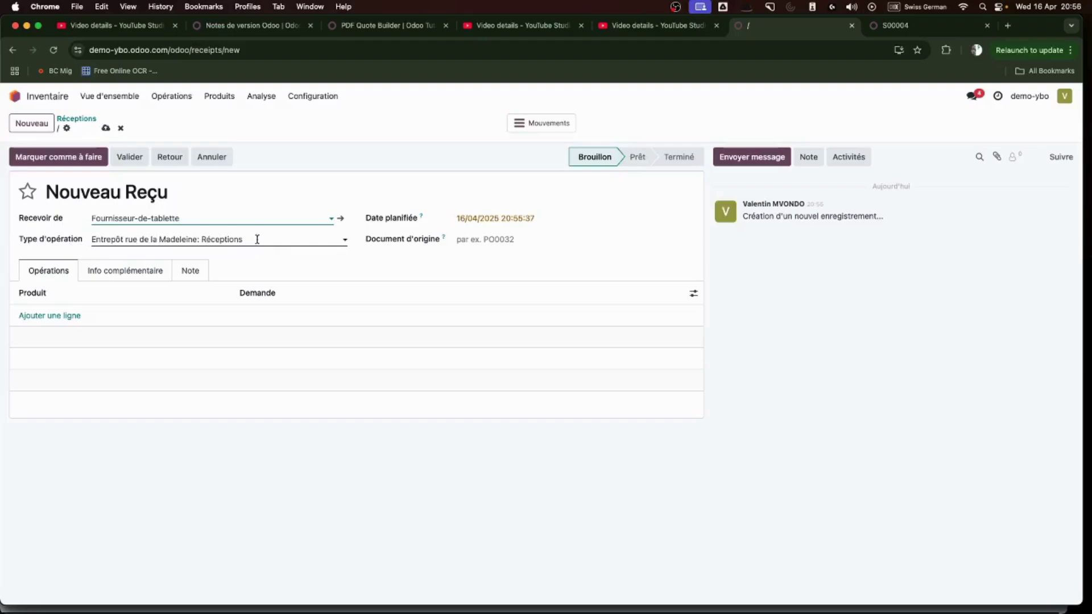
- Add product lines for [TAB-64] tablette 64 GB noire and Stylo to the receipt
{"action": "left_click", "coordinate": [79, 316]}
{"action": "left_click", "coordinate": [115, 314]}
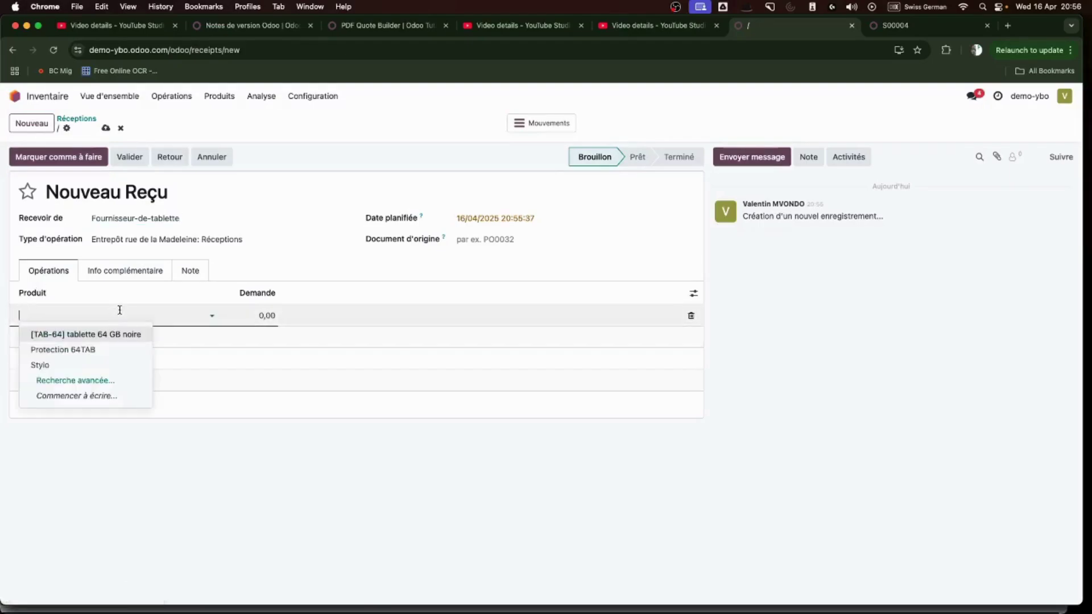
{"action": "left_click", "coordinate": [128, 336]}
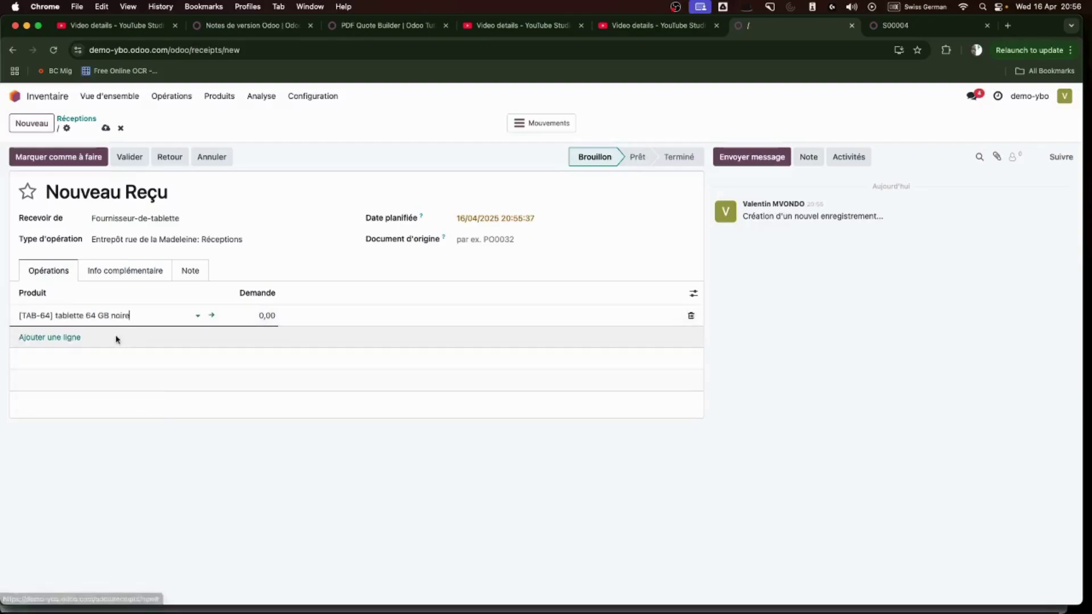
{"action": "left_click", "coordinate": [78, 339]}
{"action": "left_click", "coordinate": [87, 339]}
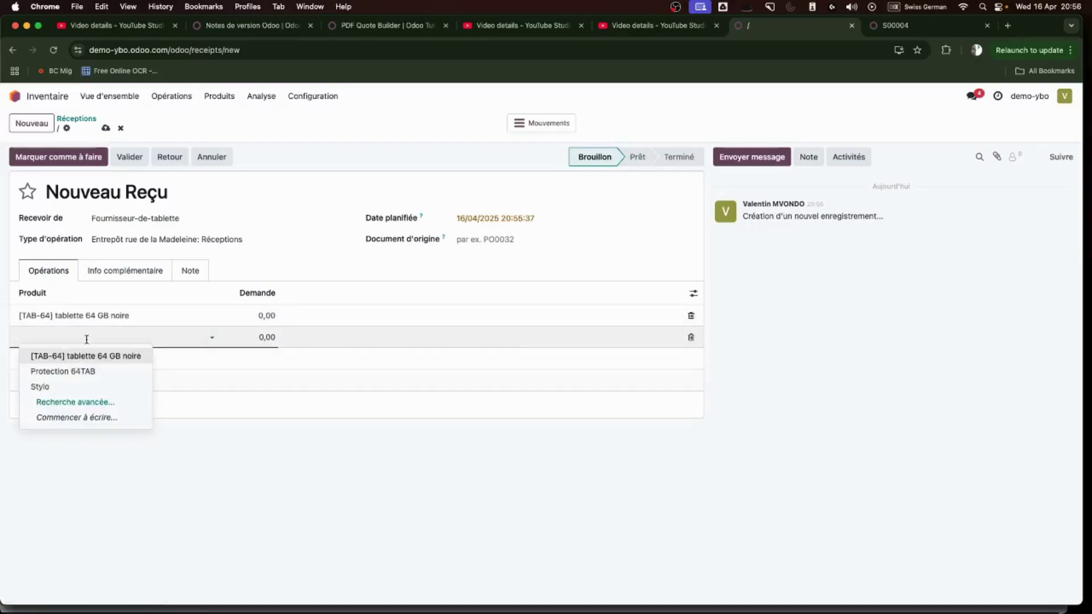
{"action": "left_click", "coordinate": [98, 388]}
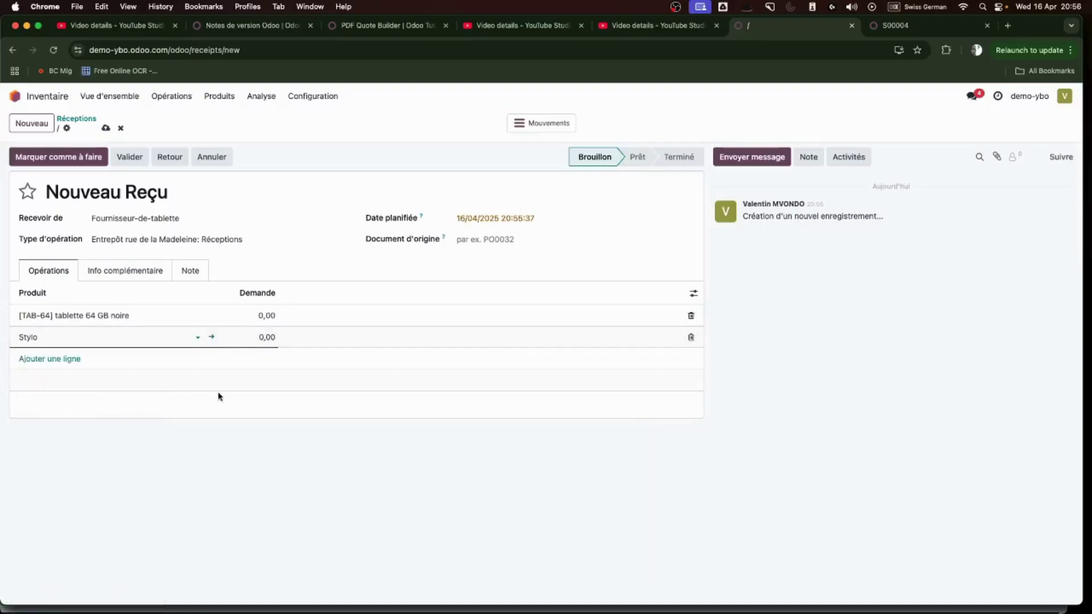
- Set the demand to 5 for tablette 64 GB noire and 10 for Stylo, and save the receipt
{"action": "left_click", "coordinate": [263, 318]}
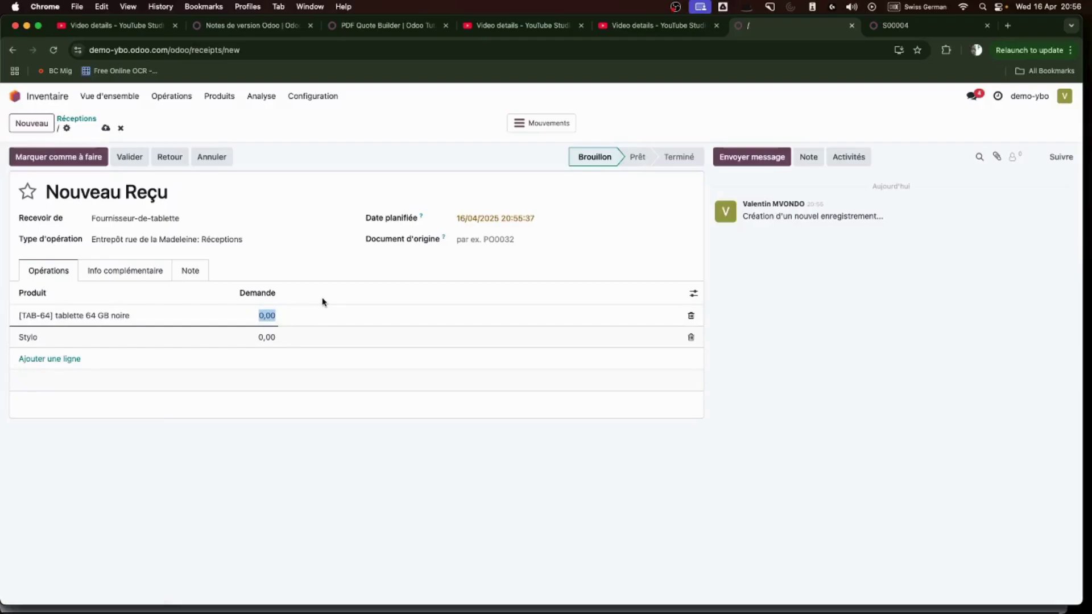
{"action": "type", "text": "5"}
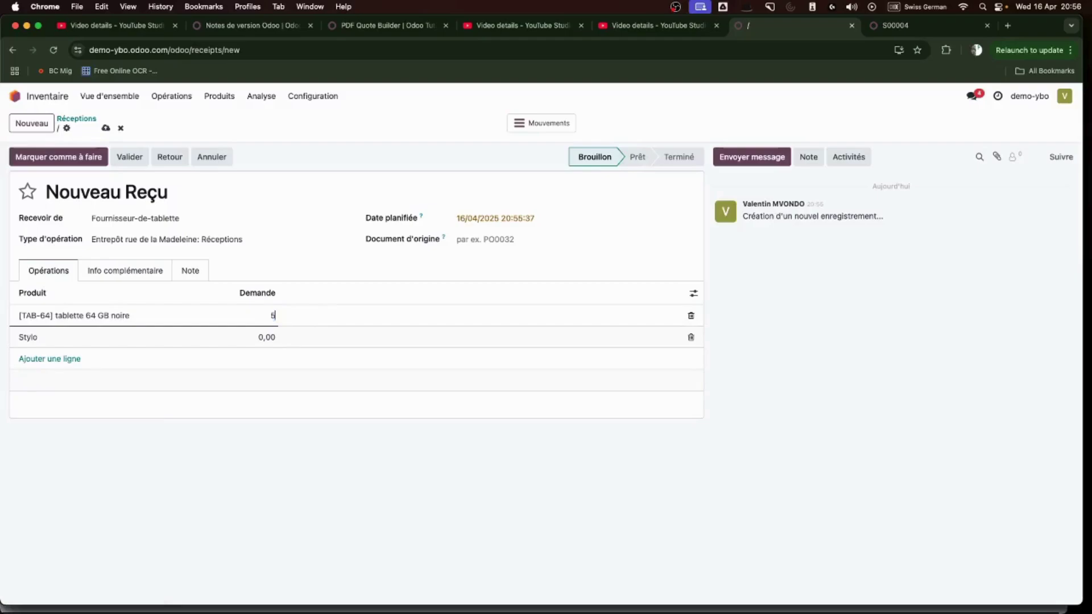
{"action": "left_click", "coordinate": [282, 344]}
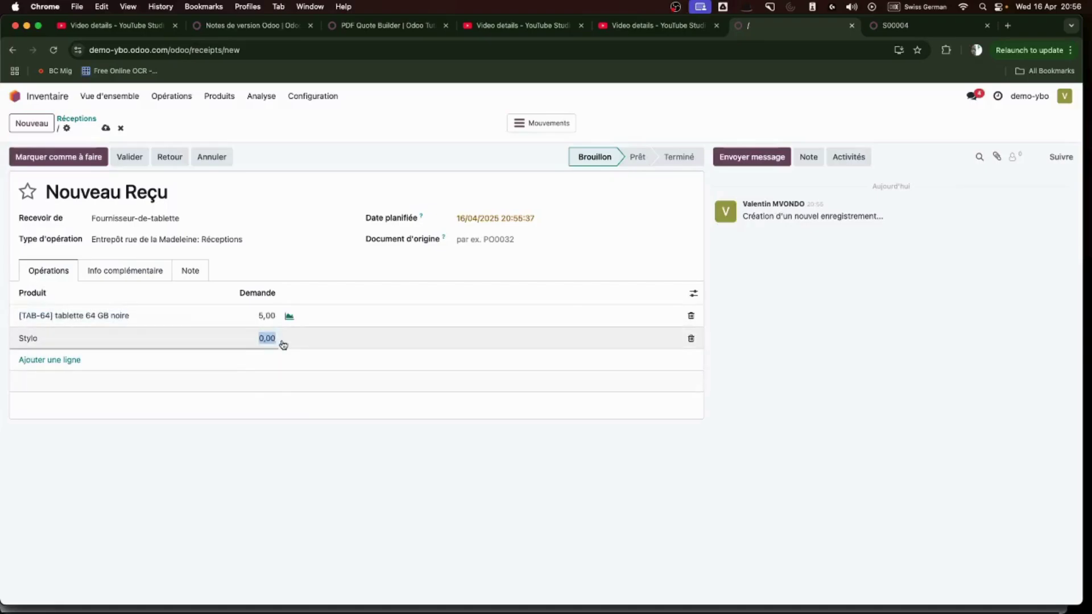
{"action": "type", "text": "10"}
{"action": "left_click", "coordinate": [283, 497]}
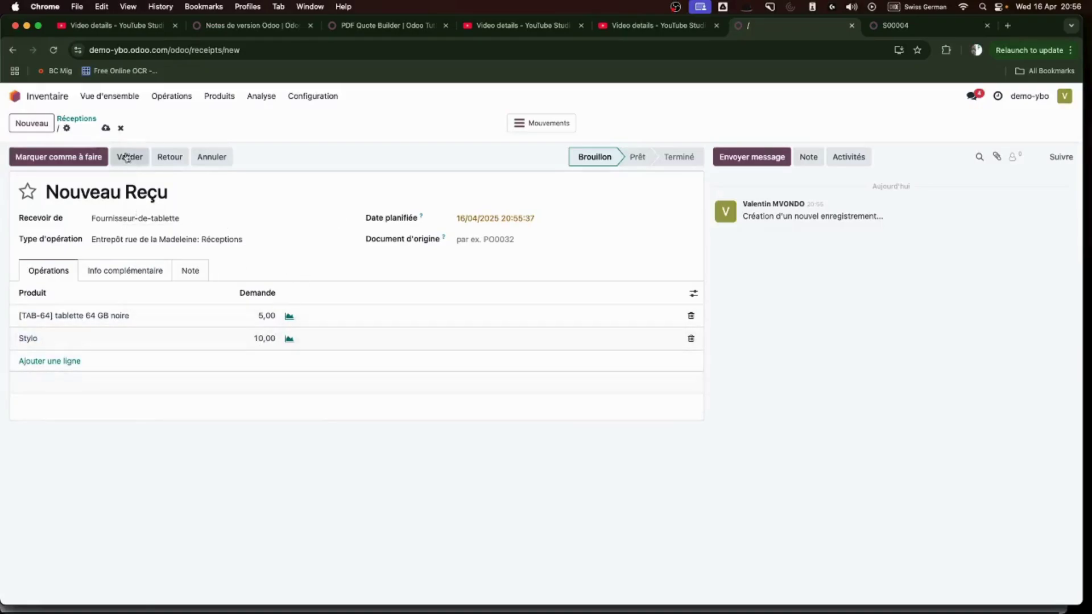
{"action": "left_click", "coordinate": [105, 129]}
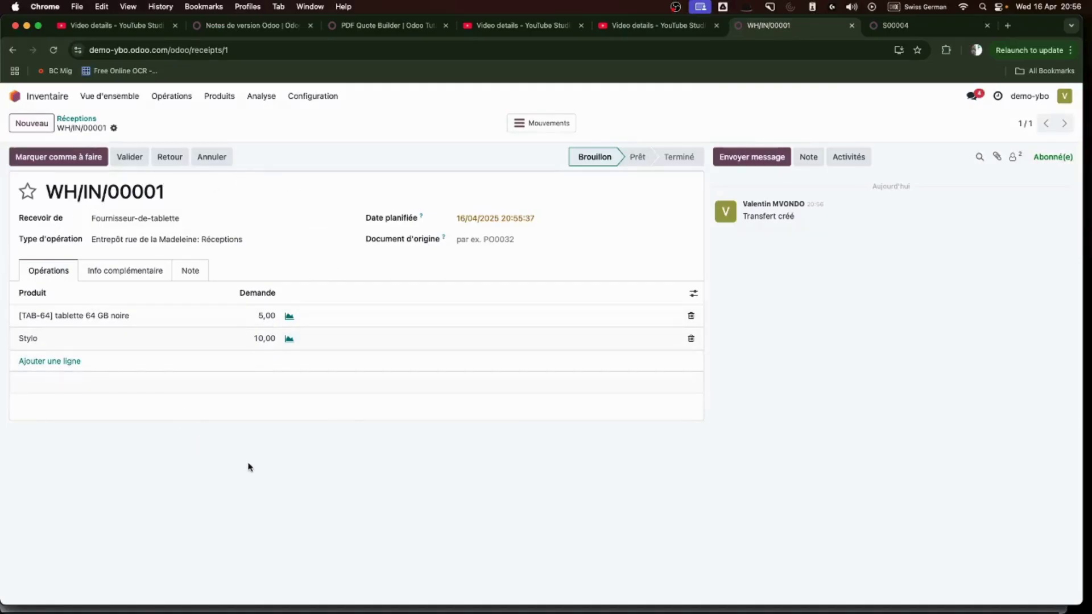
- Mark the receipt as to do and set the received quantities to 4 for tablette 64 GB noire and 10 for Stylo
{"action": "left_click", "coordinate": [76, 159]}
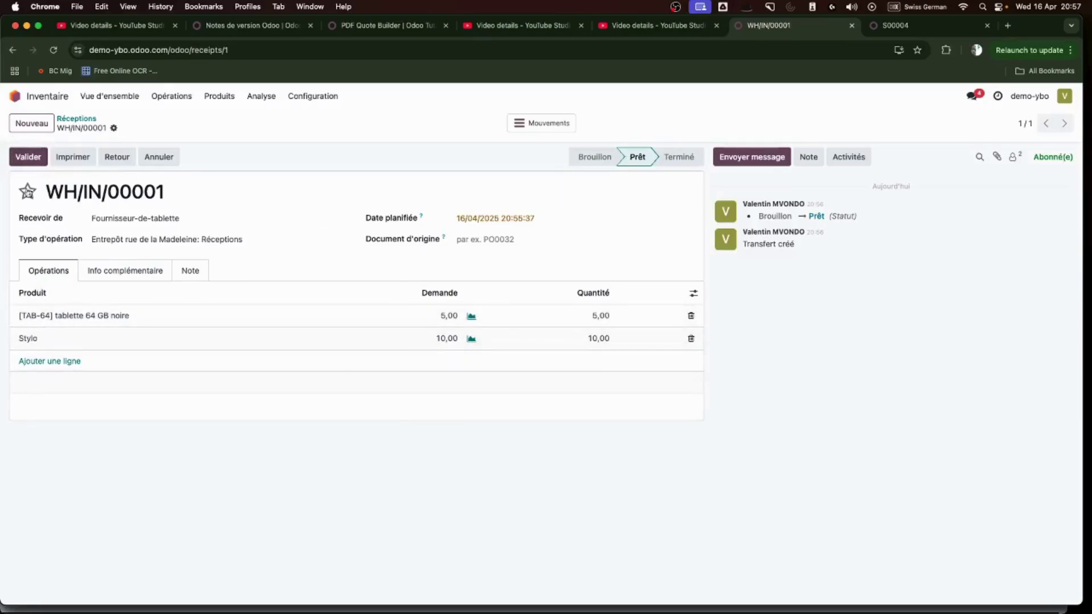
{"action": "left_click", "coordinate": [591, 316]}
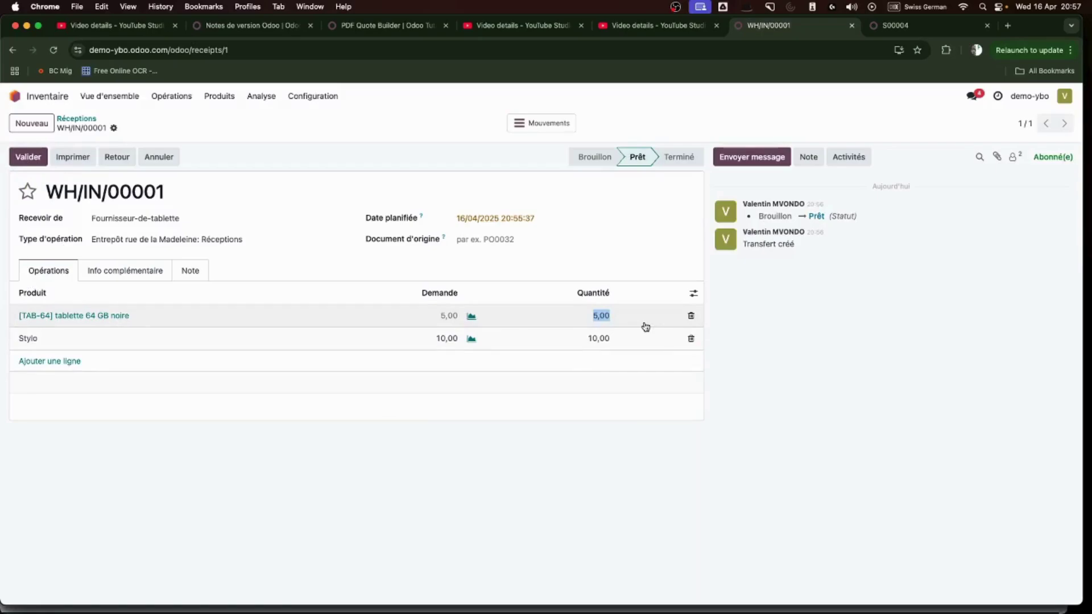
{"action": "type", "text": "4"}
{"action": "left_click", "coordinate": [635, 430]}
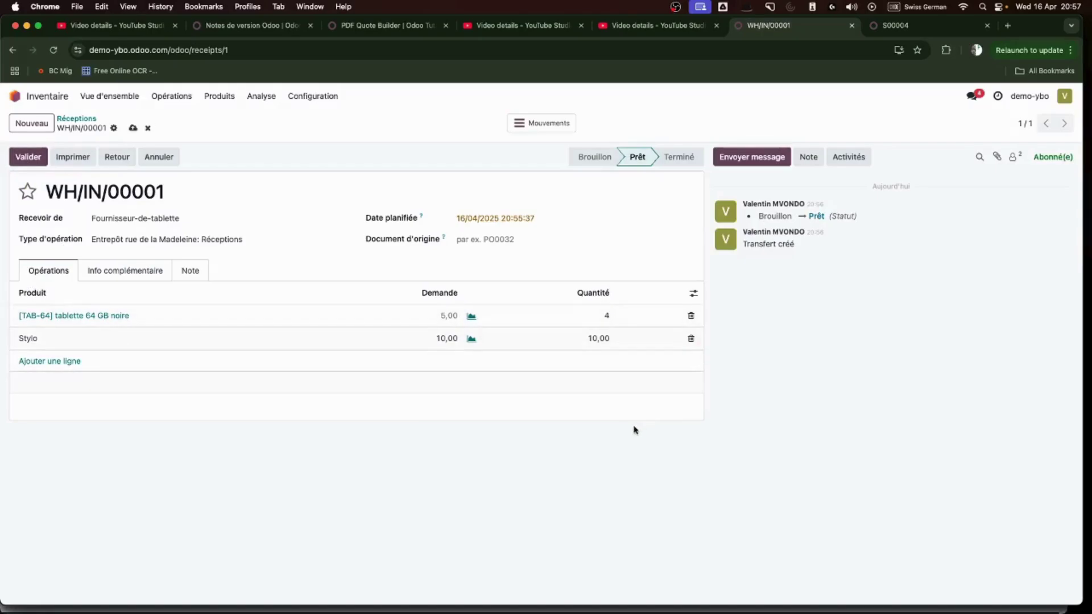
{"action": "left_click", "coordinate": [601, 341]}
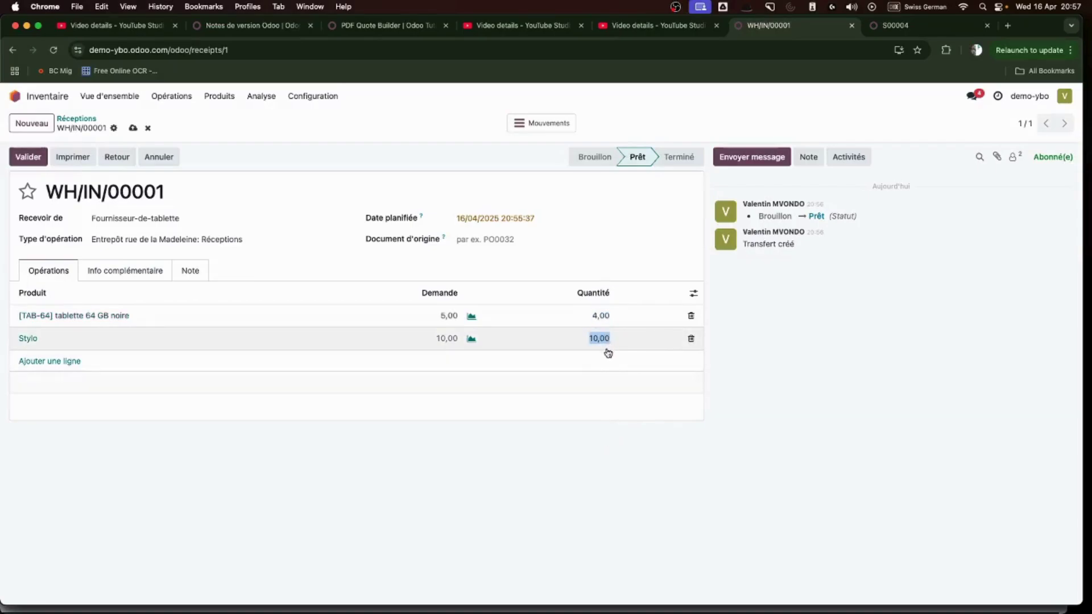
{"action": "type", "text": "10"}
{"action": "key", "text": "Return"}
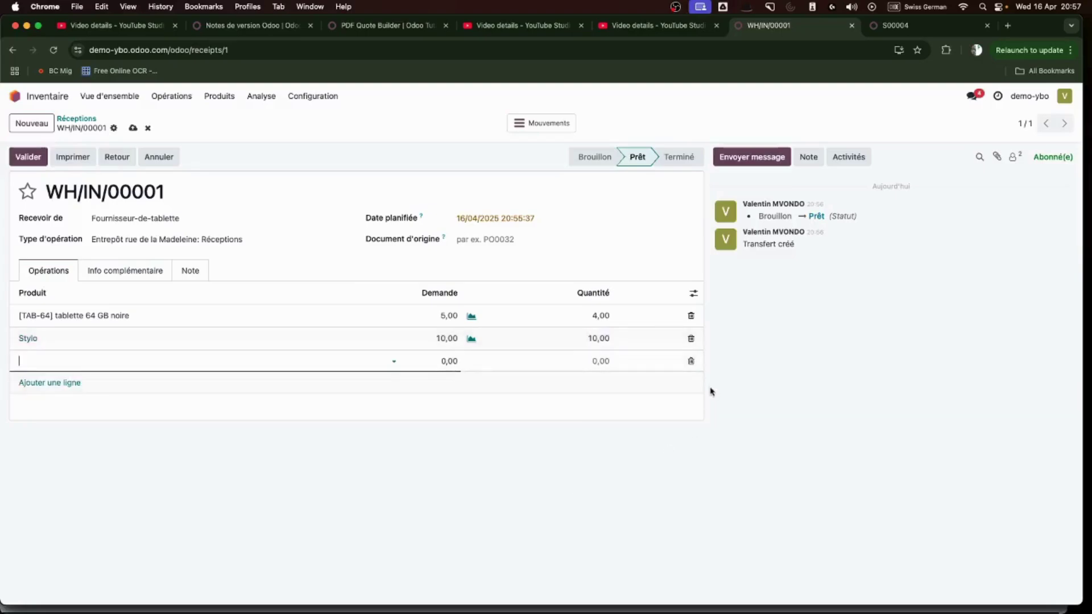
{"action": "left_click", "coordinate": [691, 362]}
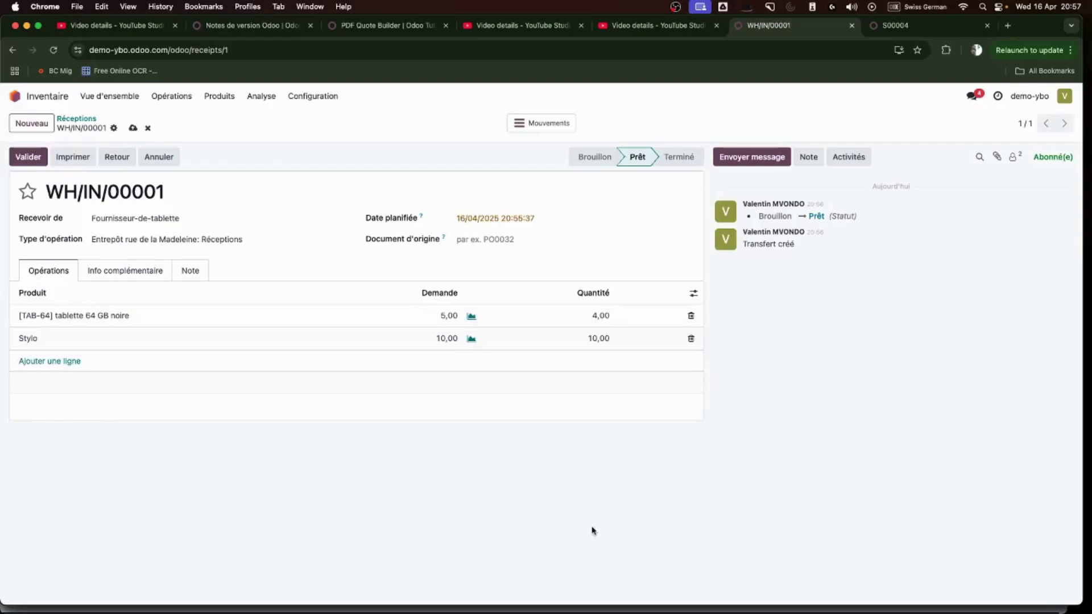
- Validate the receipt and create a backorder (reliquat) for the quantity not yet received
{"action": "left_click", "coordinate": [21, 159]}
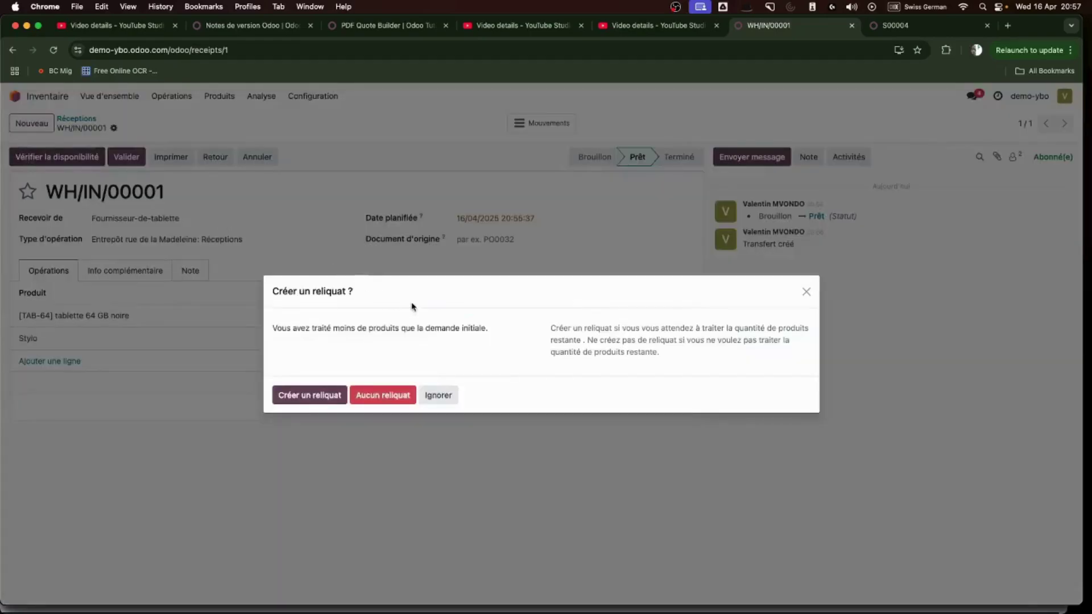
{"action": "left_click_drag", "start_coordinate": [415, 302], "coordinate": [376, 368]}
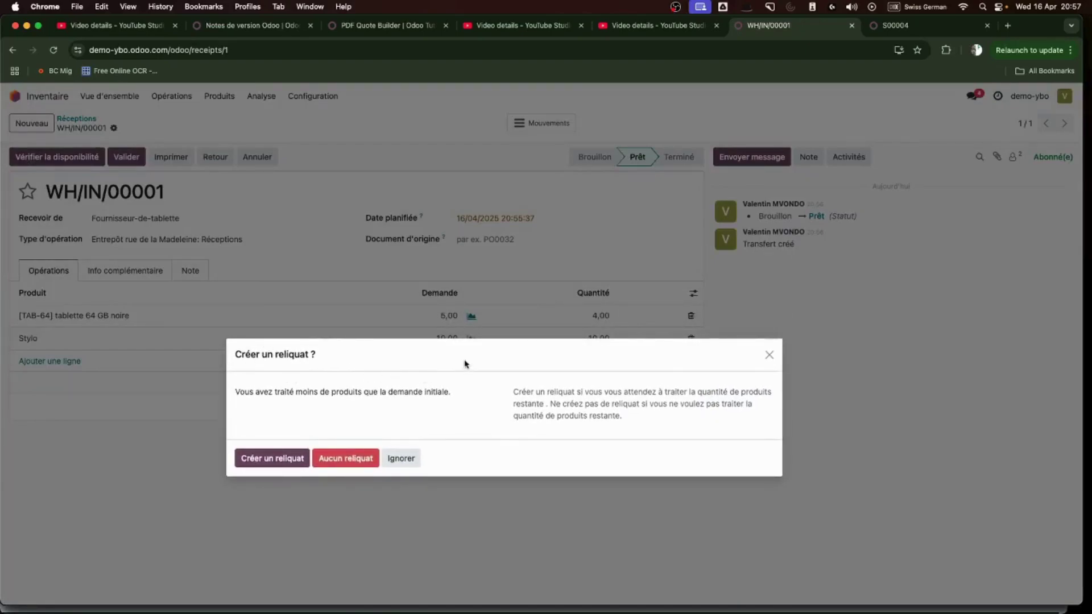
{"action": "left_click_drag", "start_coordinate": [461, 364], "coordinate": [393, 385]}
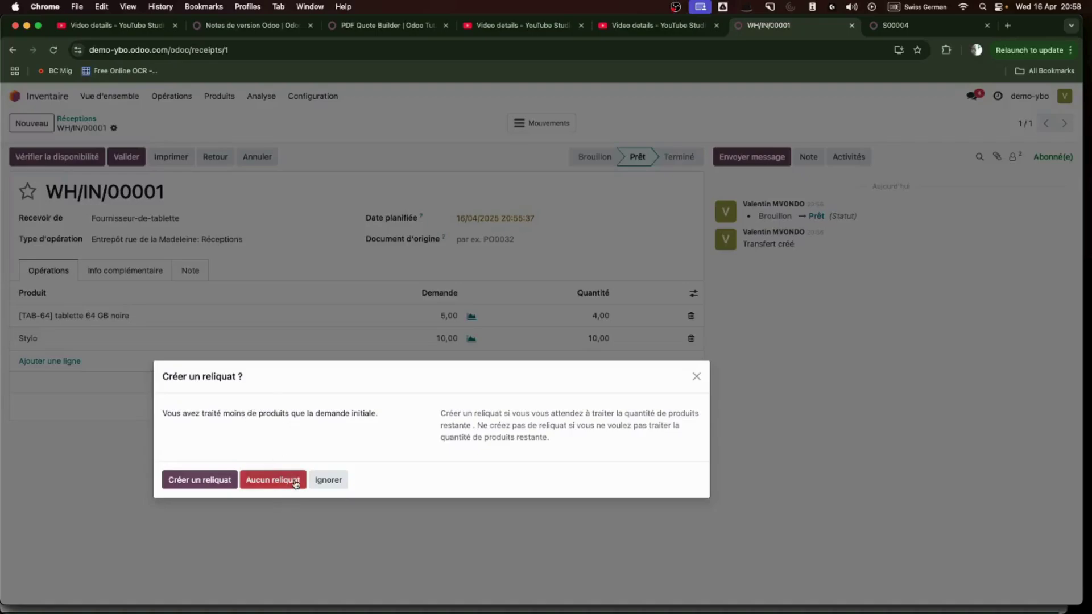
{"action": "left_click", "coordinate": [221, 482]}
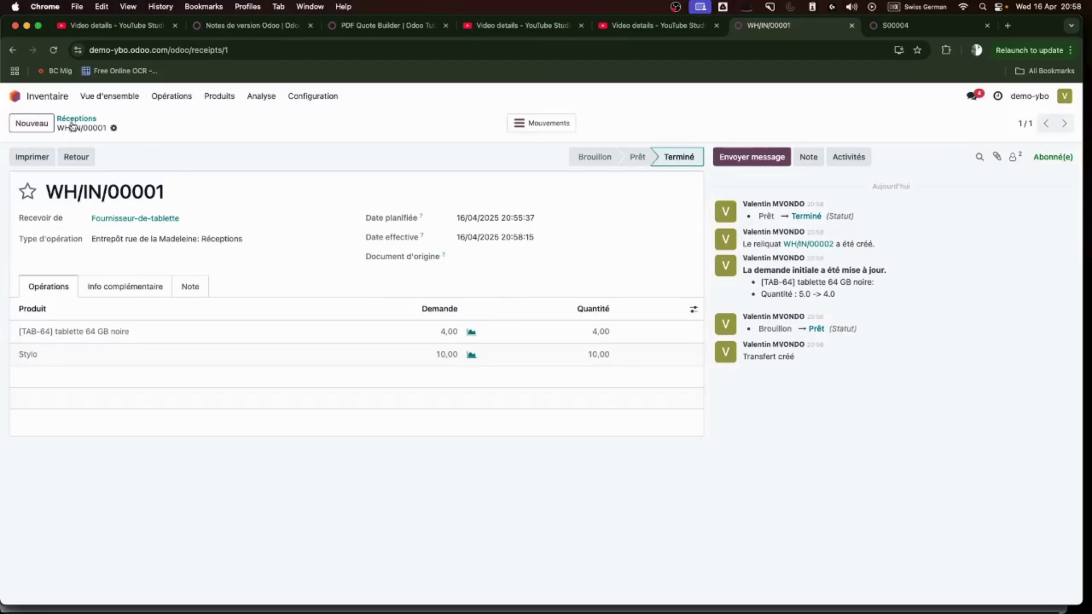
- Review the Stock report for on-hand and incoming quantities, and the Historique des mouvements for the received products
{"action": "left_click", "coordinate": [263, 96]}
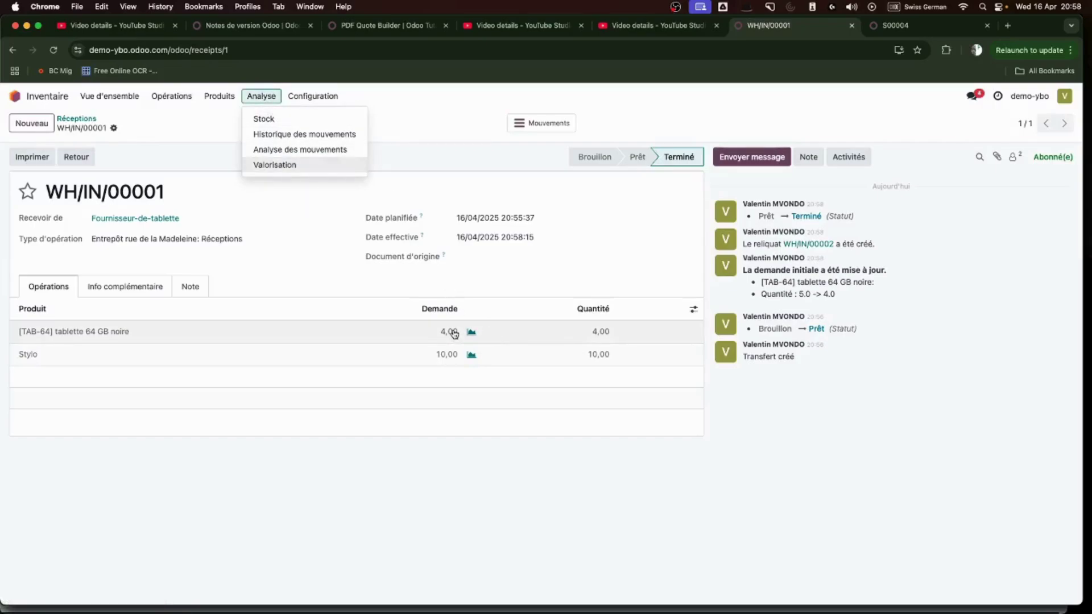
{"action": "left_click", "coordinate": [278, 120]}
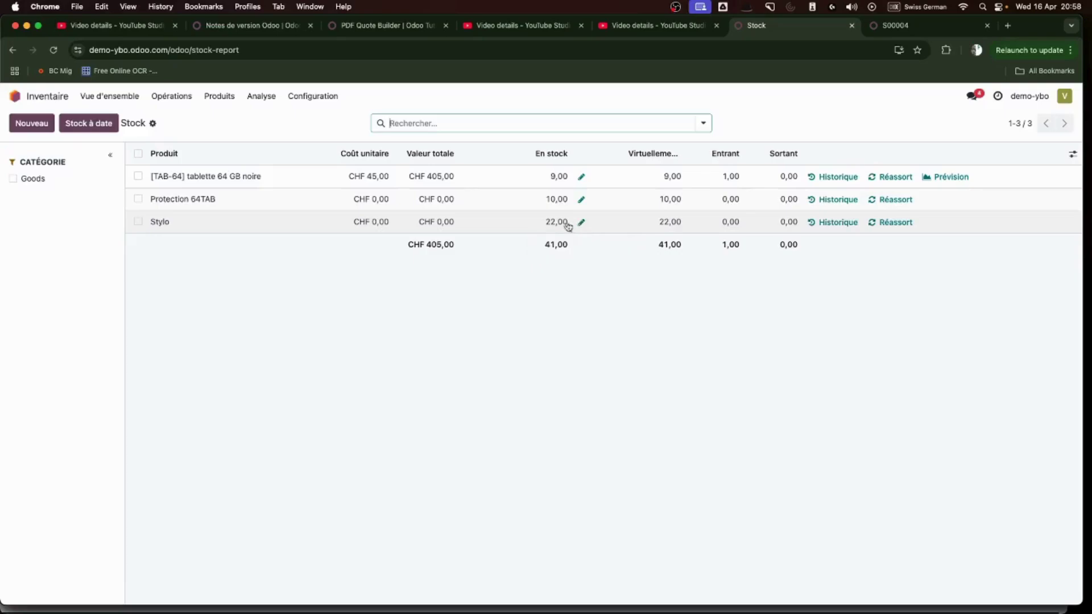
{"action": "left_click", "coordinate": [269, 102]}
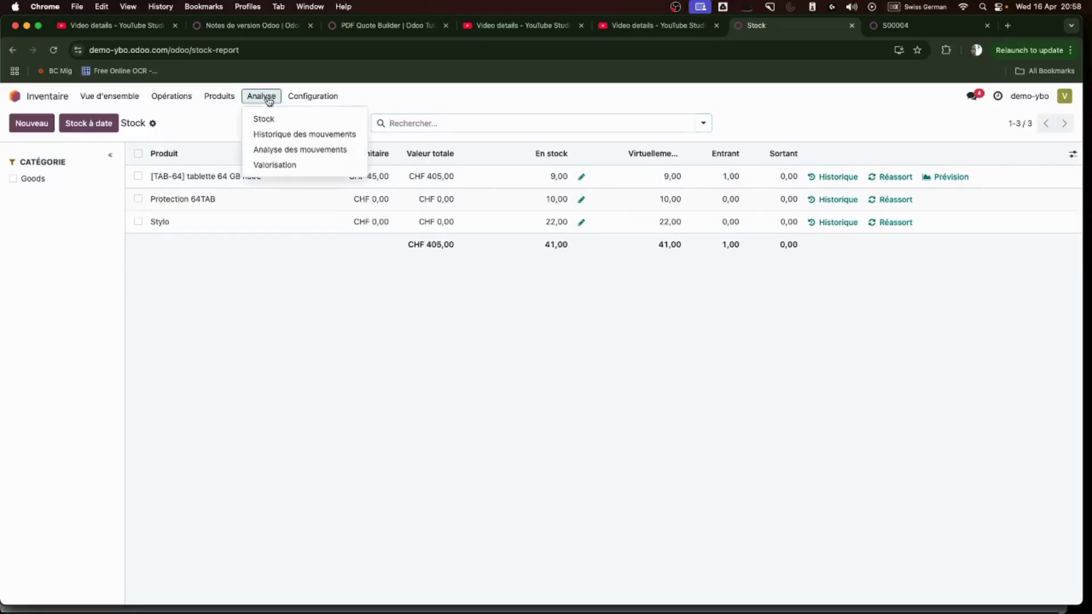
{"action": "left_click", "coordinate": [344, 137]}
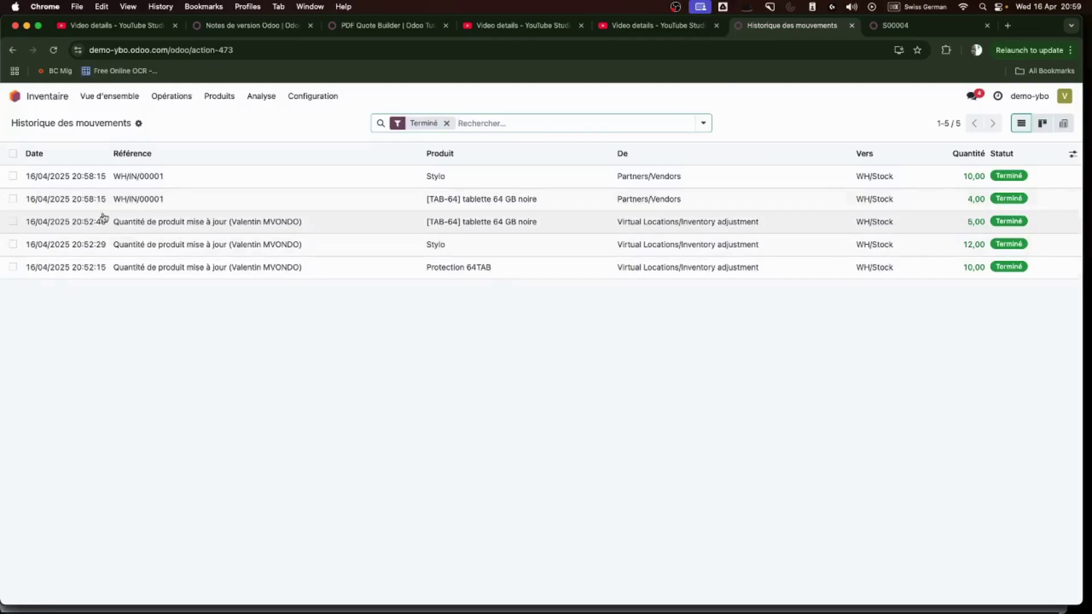
- Switch to the Ventes app and start a new quotation for the same customer as the existing quotations
{"action": "left_click", "coordinate": [16, 98]}
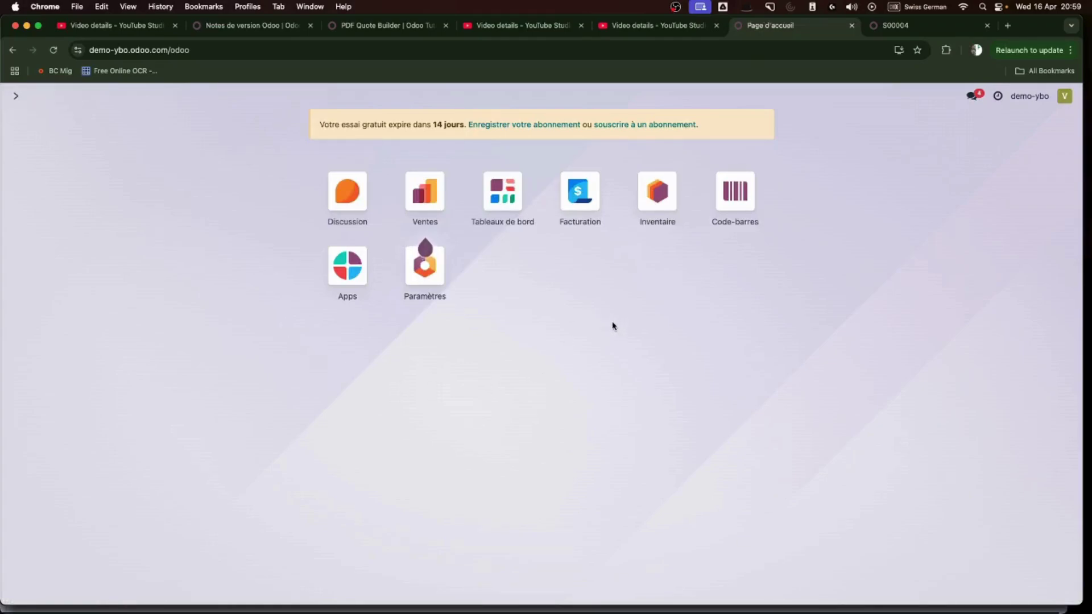
{"action": "left_click", "coordinate": [426, 194]}
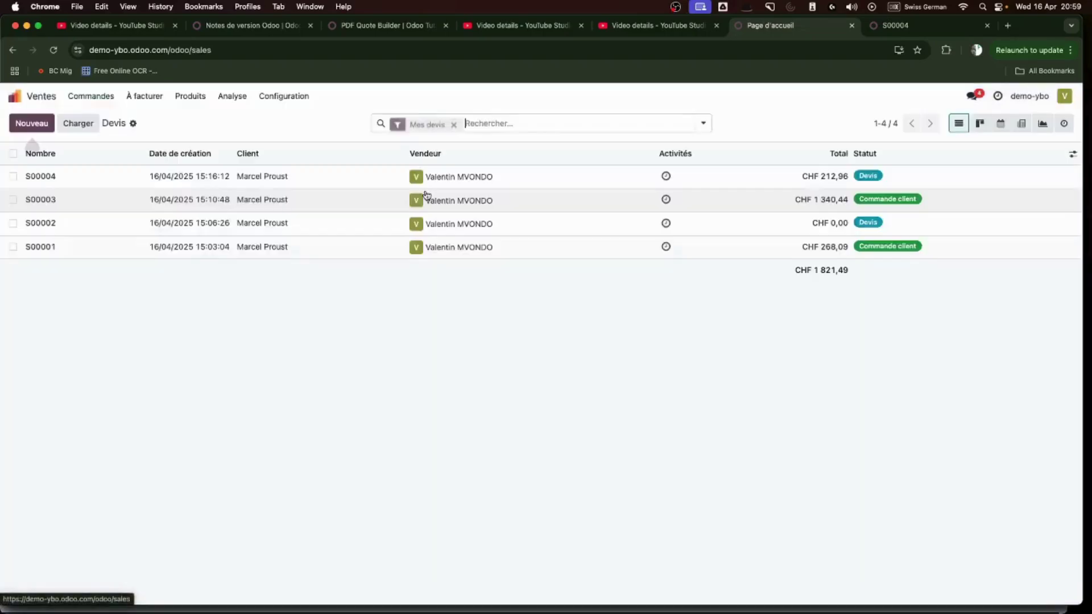
{"action": "left_click", "coordinate": [28, 124]}
{"action": "left_click", "coordinate": [159, 216]}
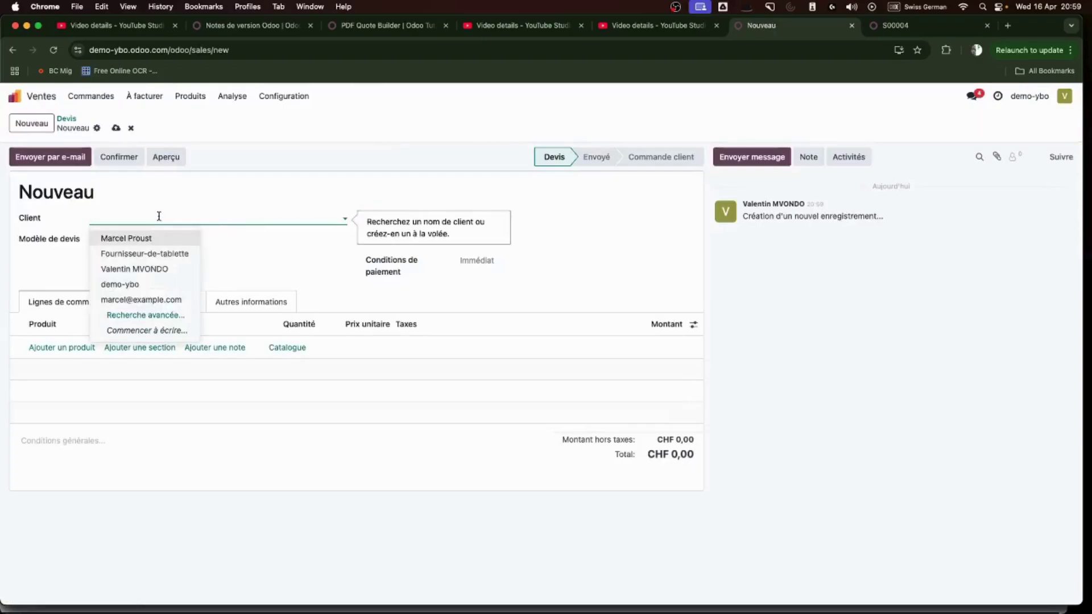
{"action": "left_click", "coordinate": [163, 238]}
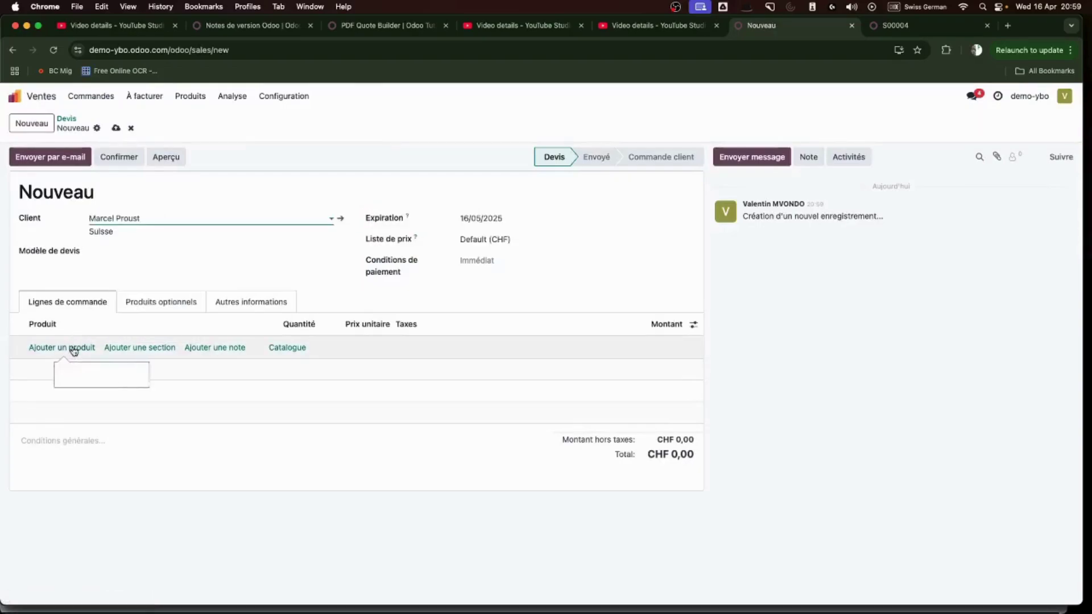
- Add [TAB-64] tablette 64 GB noire to the quotation with a quantity of 2
{"action": "left_click", "coordinate": [73, 349]}
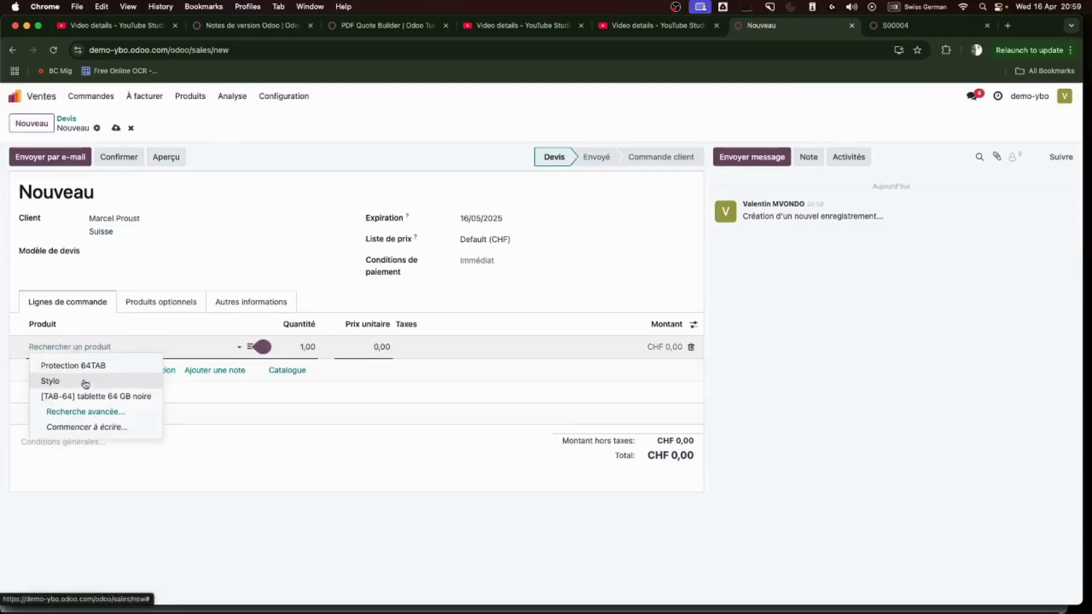
{"action": "left_click", "coordinate": [85, 396]}
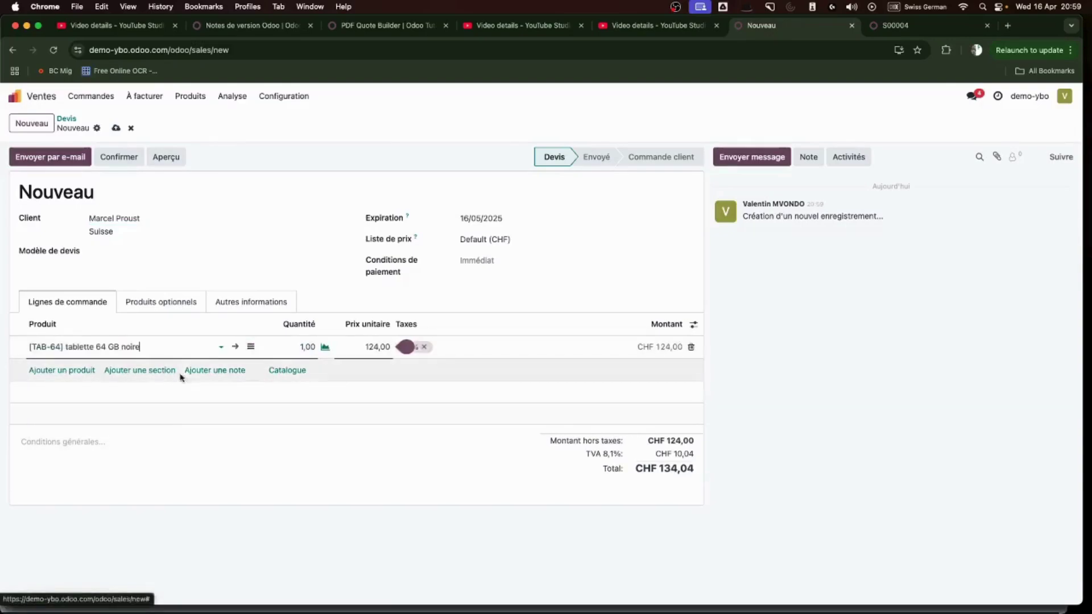
{"action": "left_click", "coordinate": [295, 343]}
{"action": "type", "text": "2"}
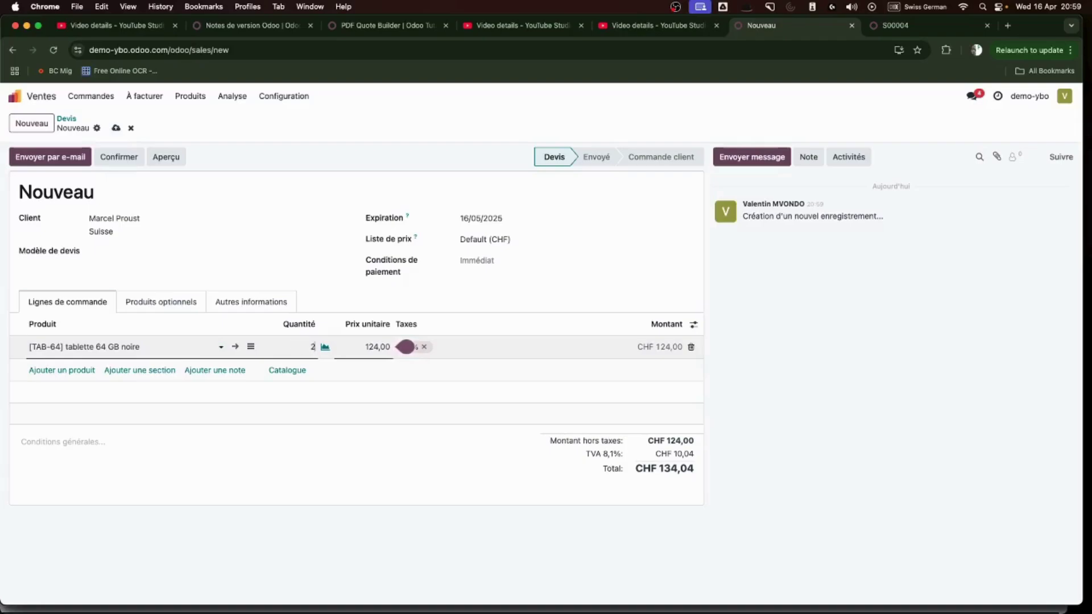
{"action": "left_click", "coordinate": [502, 295]}
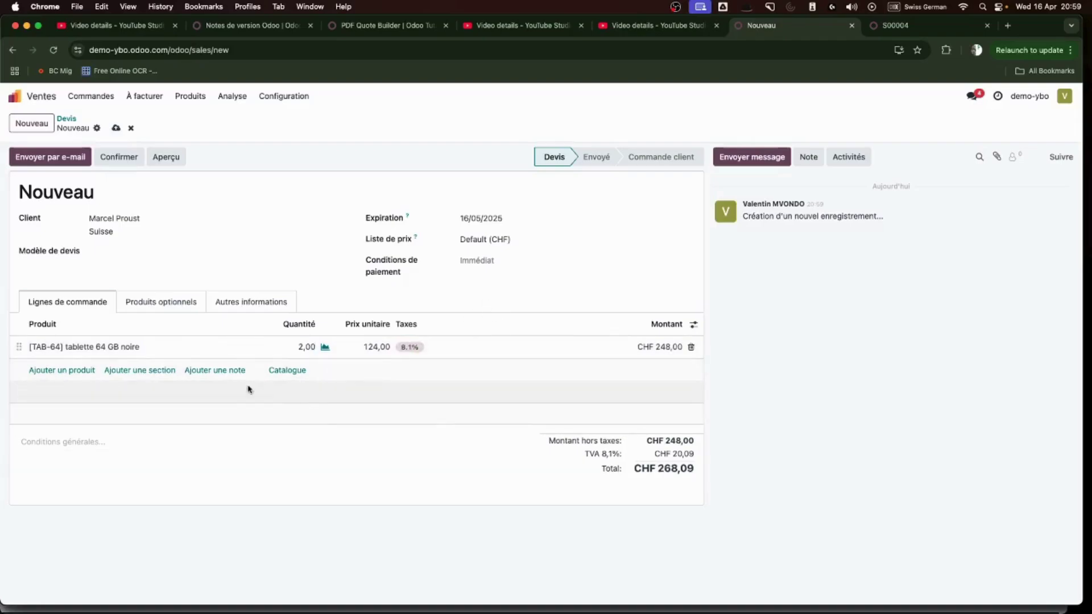
- Check the tablet line's availability and examine its stock forecast, including the incoming quantity and the pending backorder receipt
{"action": "left_click", "coordinate": [324, 348]}
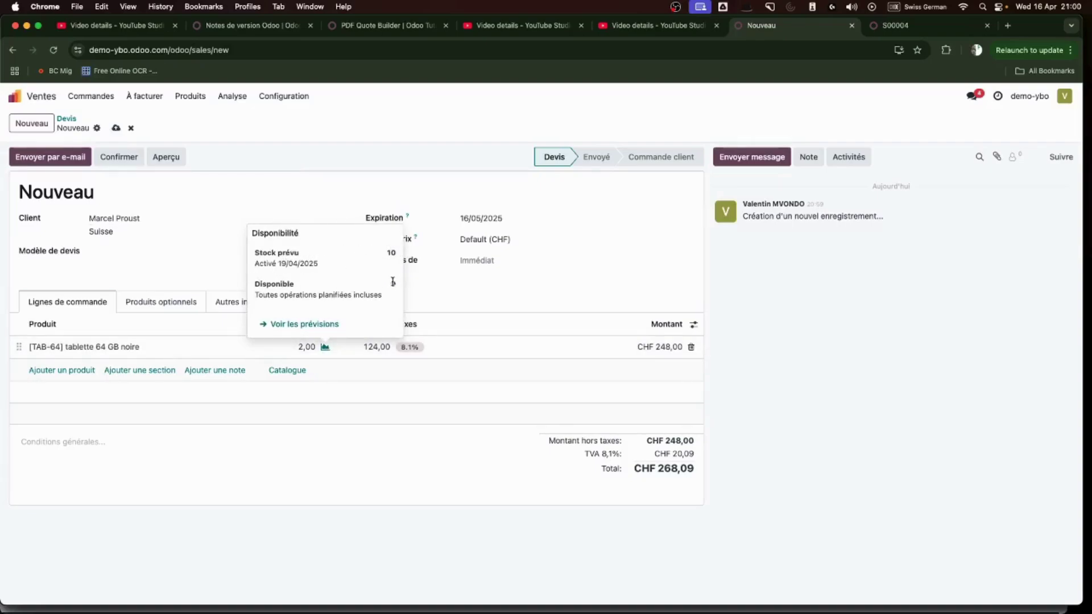
{"action": "left_click", "coordinate": [326, 324]}
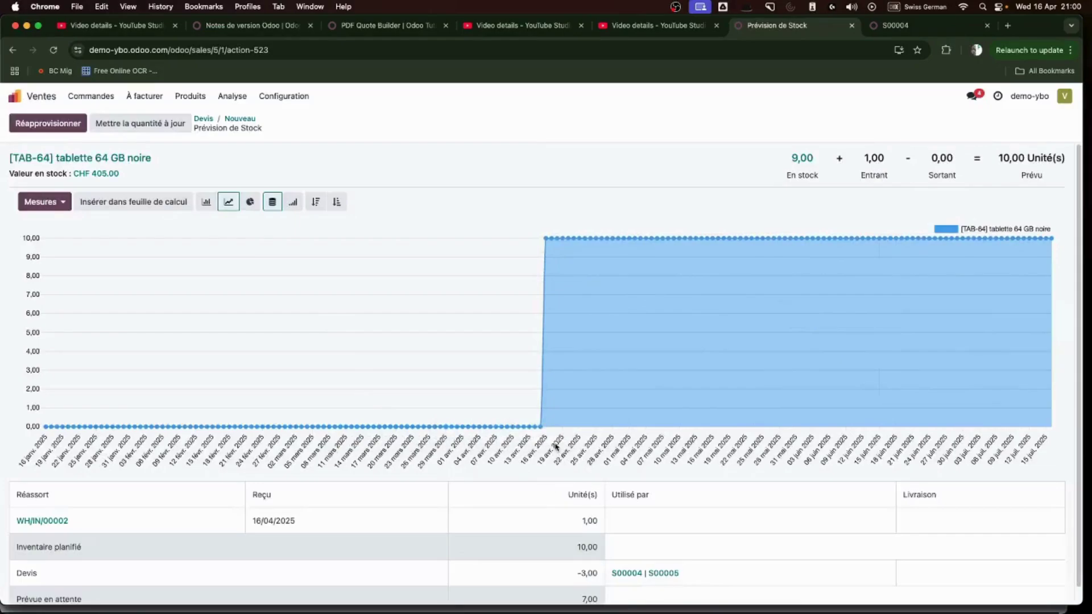
{"action": "mouse_move", "coordinate": [547, 431]}
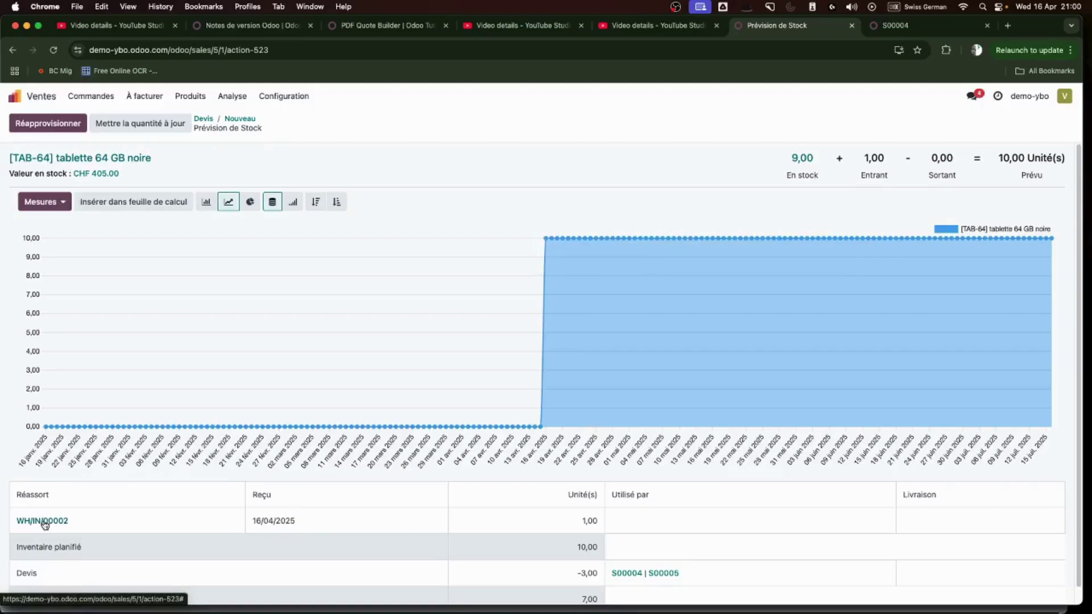
{"action": "left_click_drag", "start_coordinate": [861, 173], "coordinate": [907, 174]}
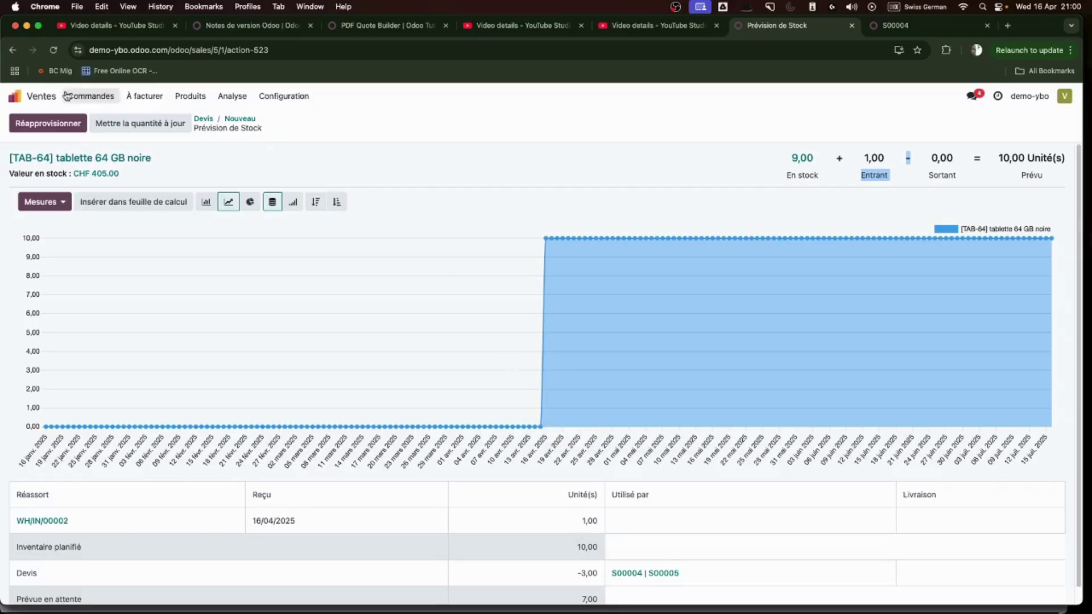
- Reopen the newest quotation from the quotation list and set the tablette 64 GB noire quantity to 20
{"action": "left_click", "coordinate": [205, 121]}
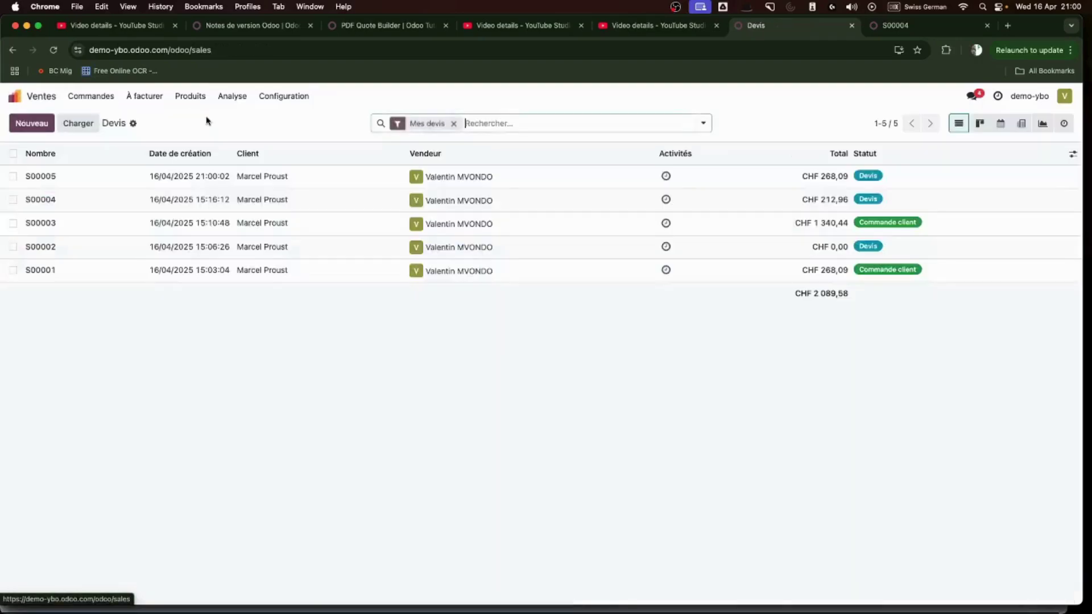
{"action": "left_click", "coordinate": [172, 175]}
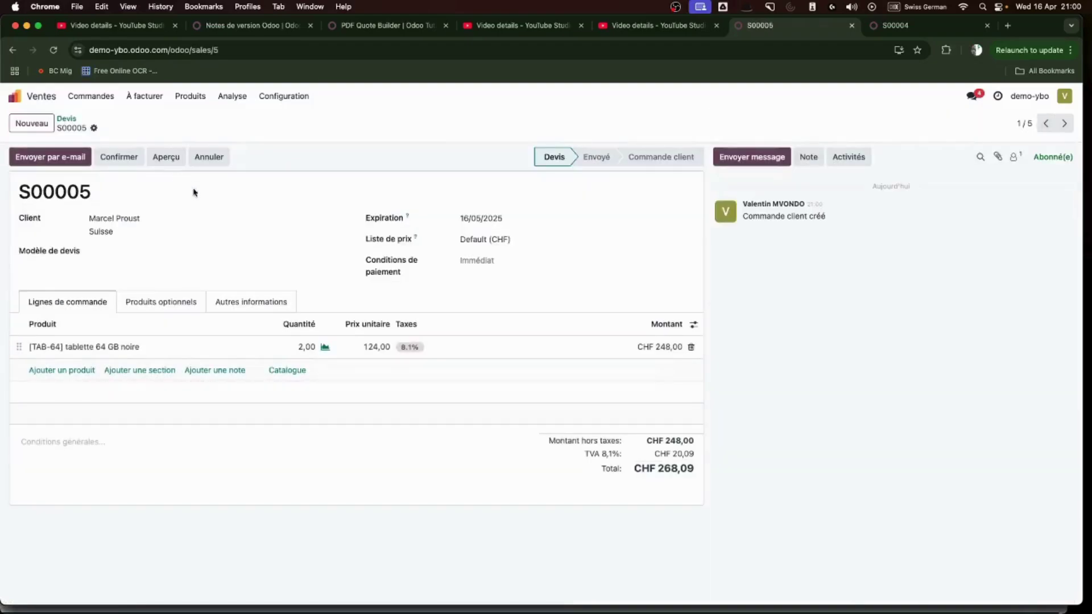
{"action": "left_click", "coordinate": [306, 354]}
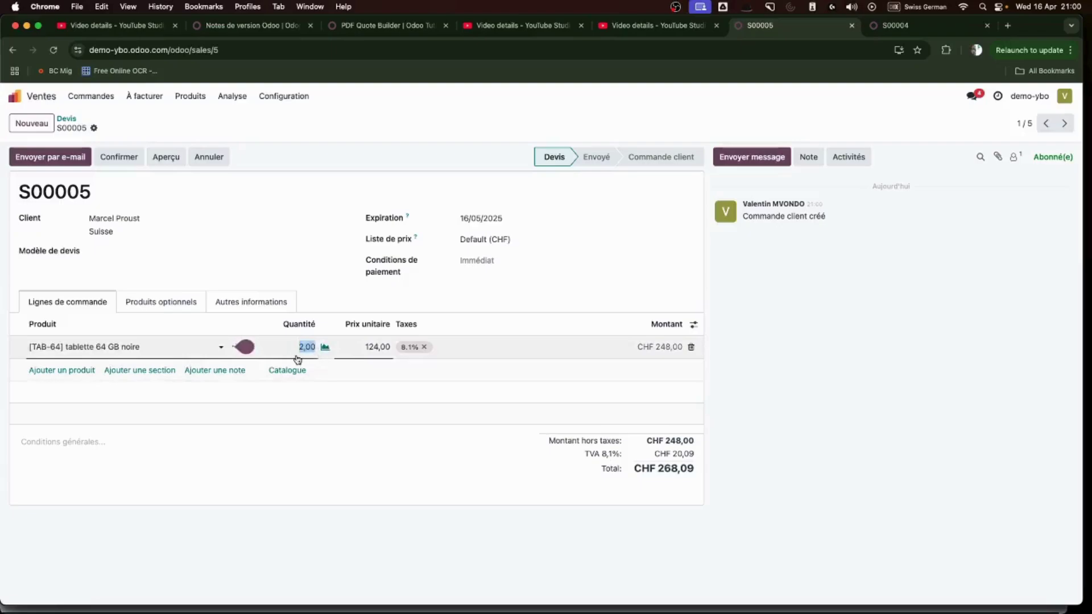
{"action": "type", "text": "20"}
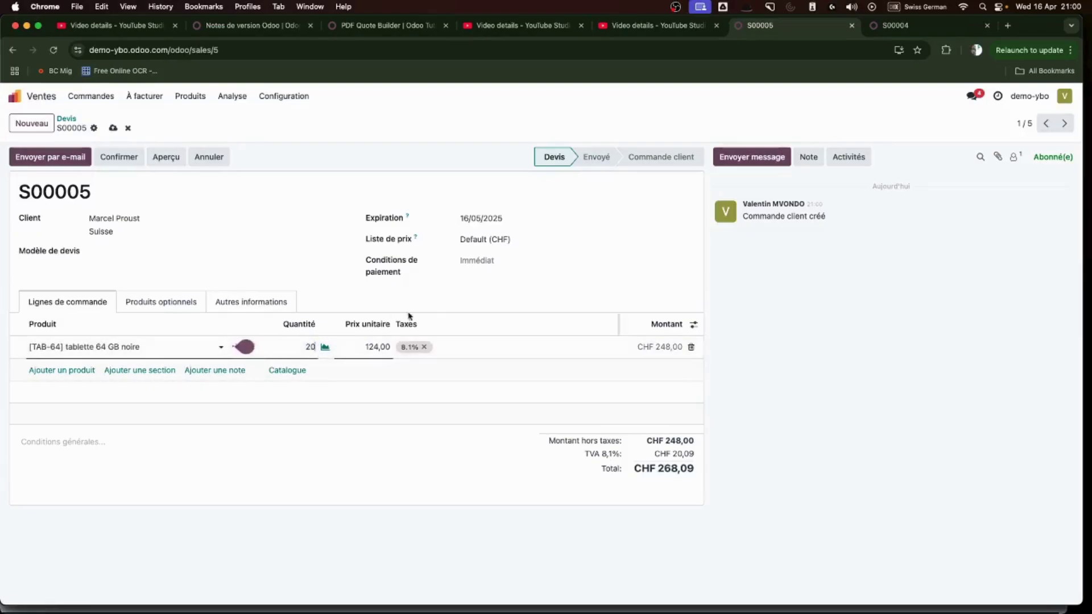
{"action": "left_click", "coordinate": [417, 304]}
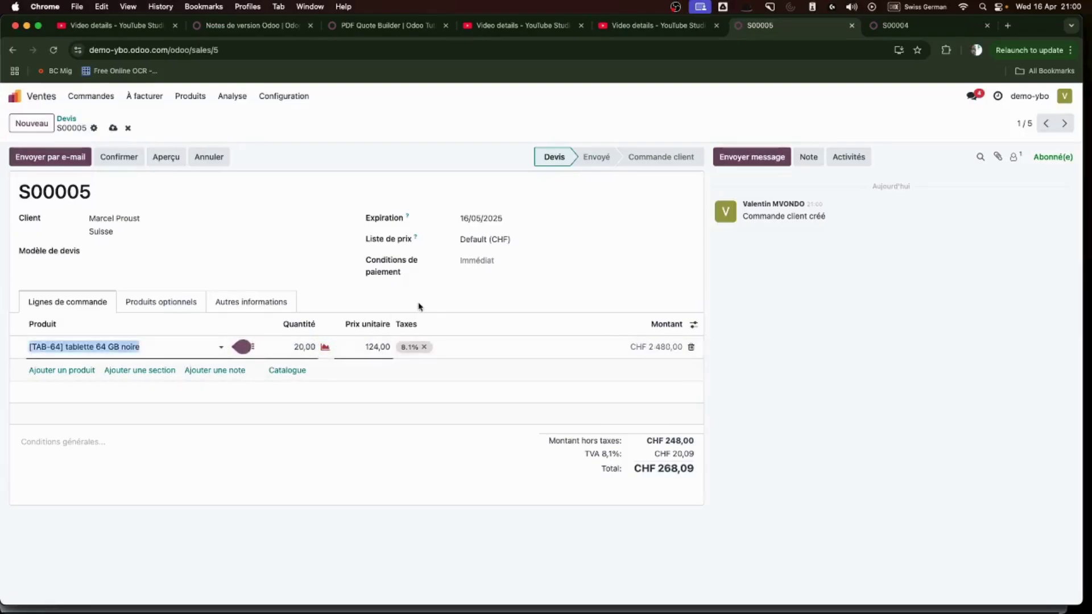
- Check availability for the 20-unit tablet line and examine the planned inventory and pending forecast in its stock forecast
{"action": "left_click", "coordinate": [326, 348]}
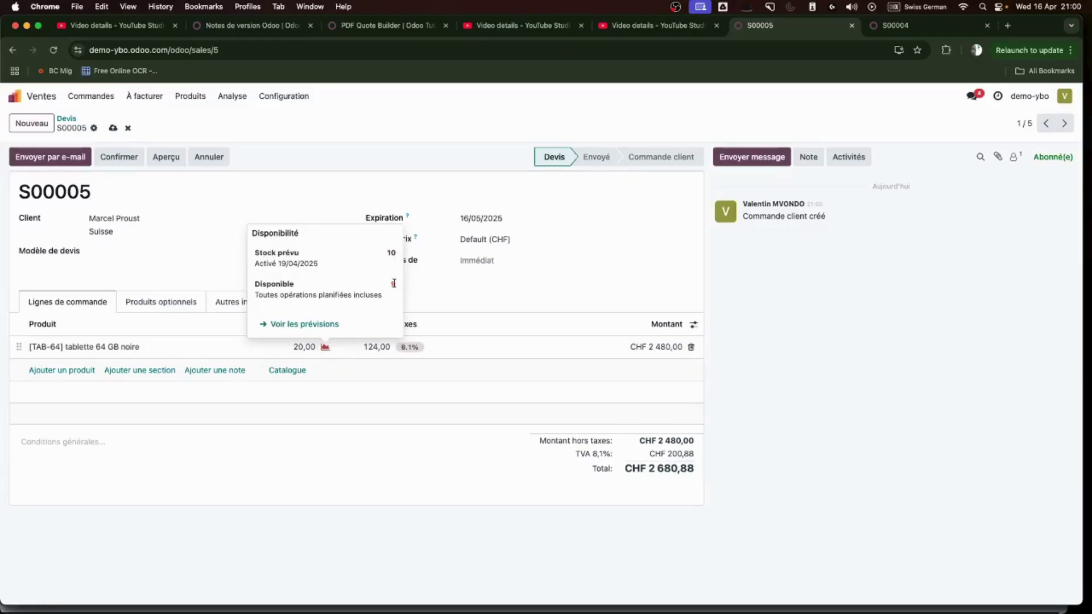
{"action": "left_click", "coordinate": [333, 325]}
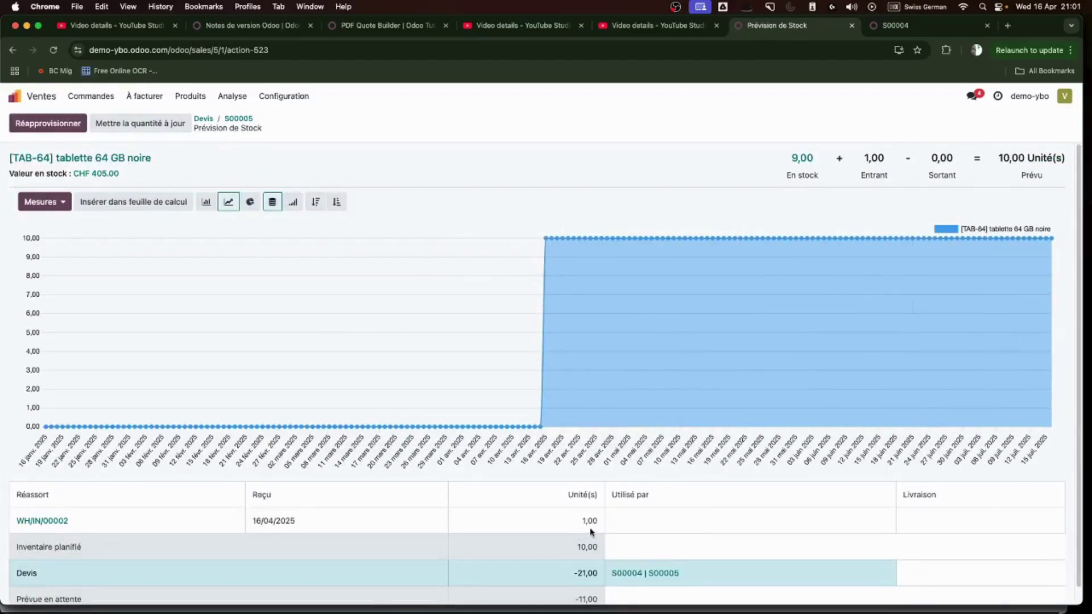
{"action": "scroll", "coordinate": [592, 533], "scroll_direction": "down", "scroll_amount": 1}
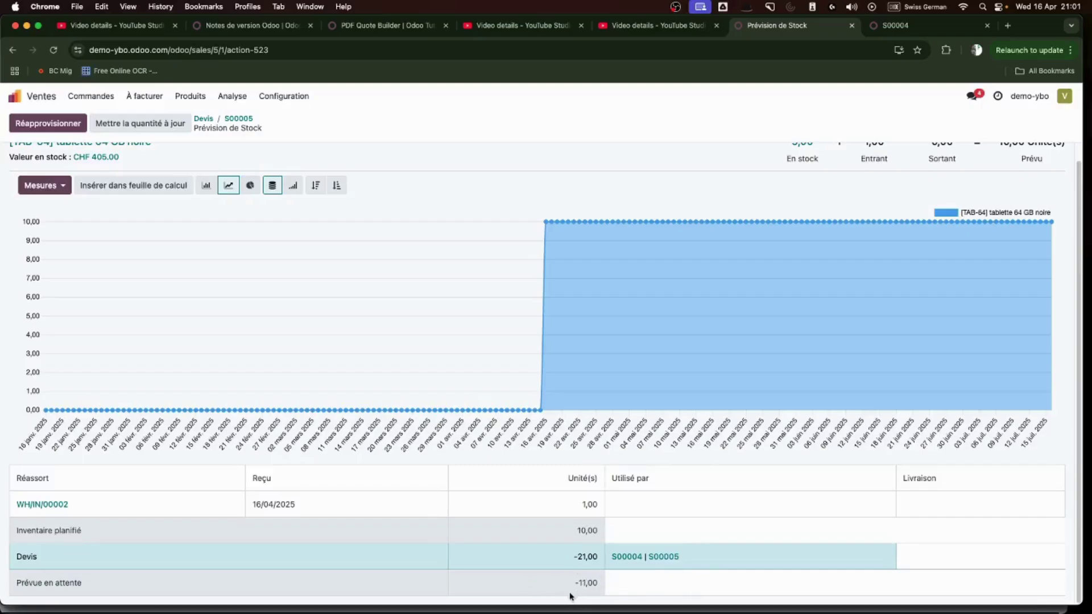
{"action": "scroll", "coordinate": [505, 506], "scroll_direction": "up", "scroll_amount": 2}
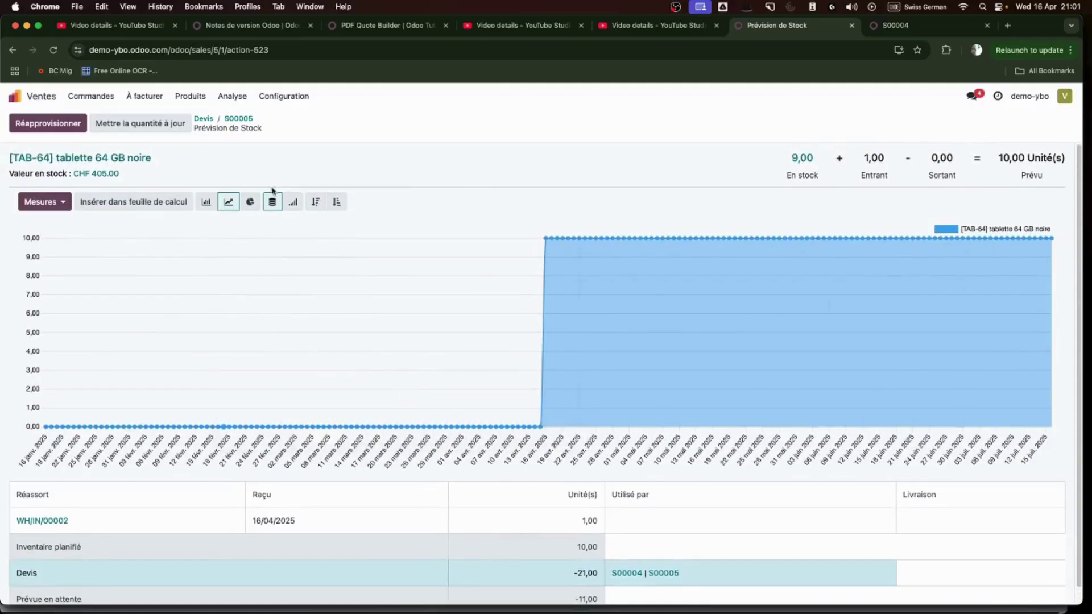
- Return to the newest quotation and set the tablette 64 GB noire quantity back to 2
{"action": "left_click", "coordinate": [203, 119]}
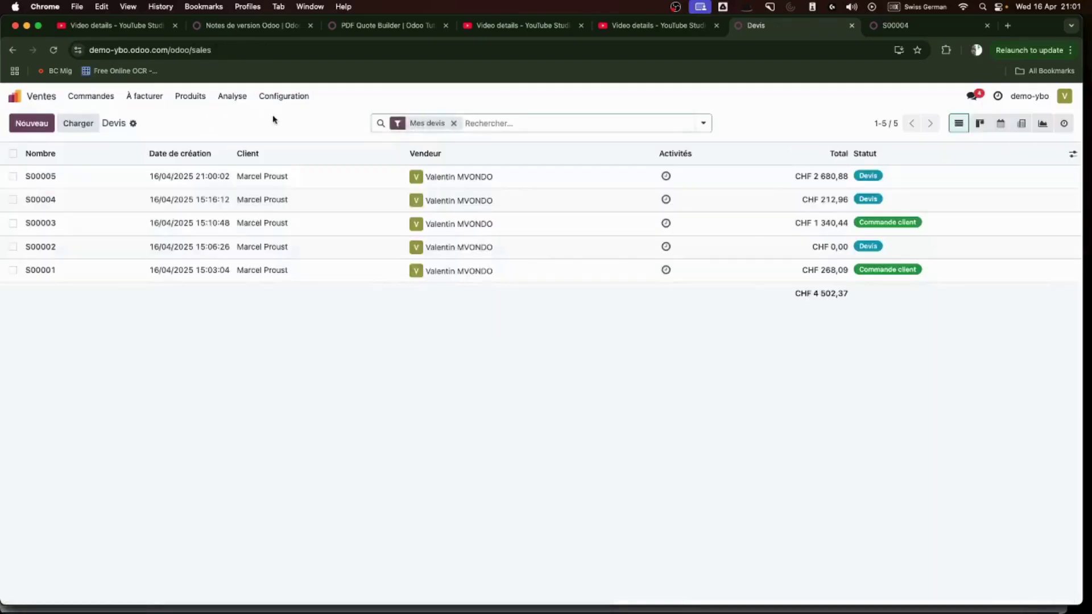
{"action": "left_click", "coordinate": [281, 189]}
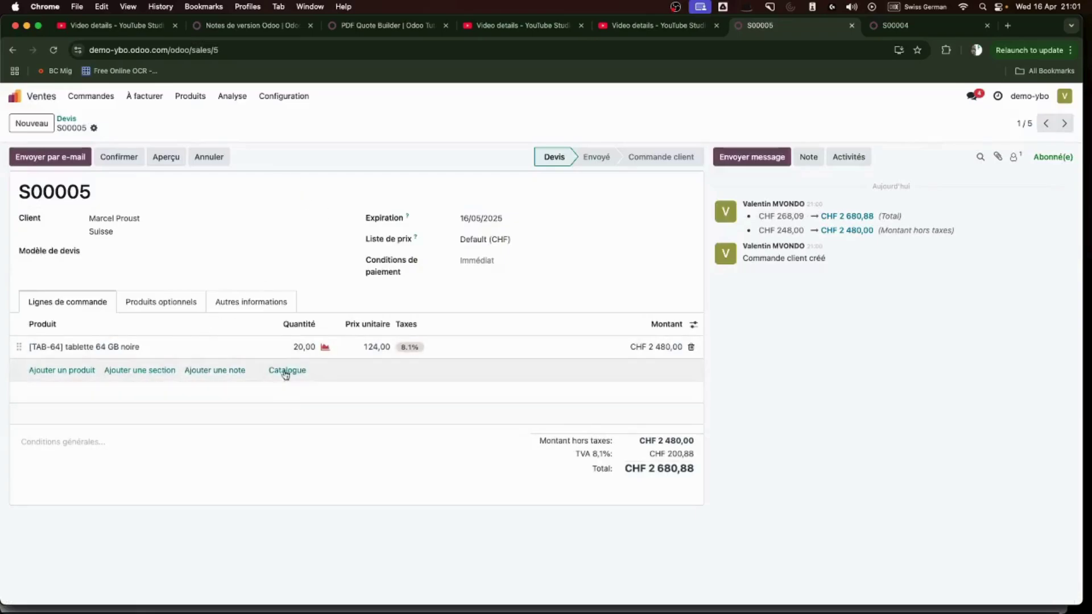
{"action": "left_click", "coordinate": [305, 340]}
{"action": "type", "text": "2"}
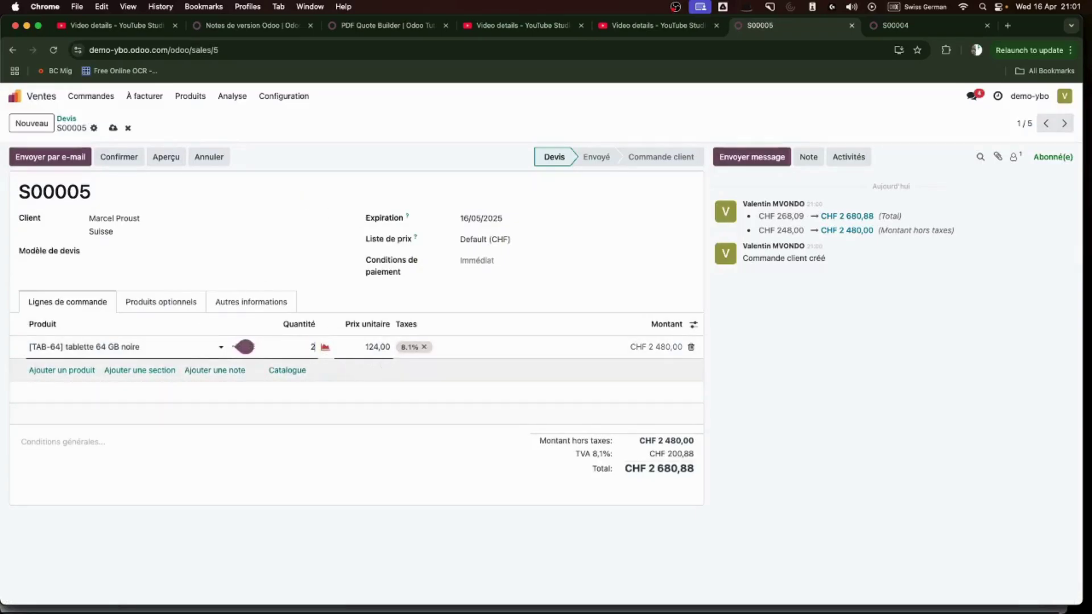
{"action": "left_click", "coordinate": [468, 302]}
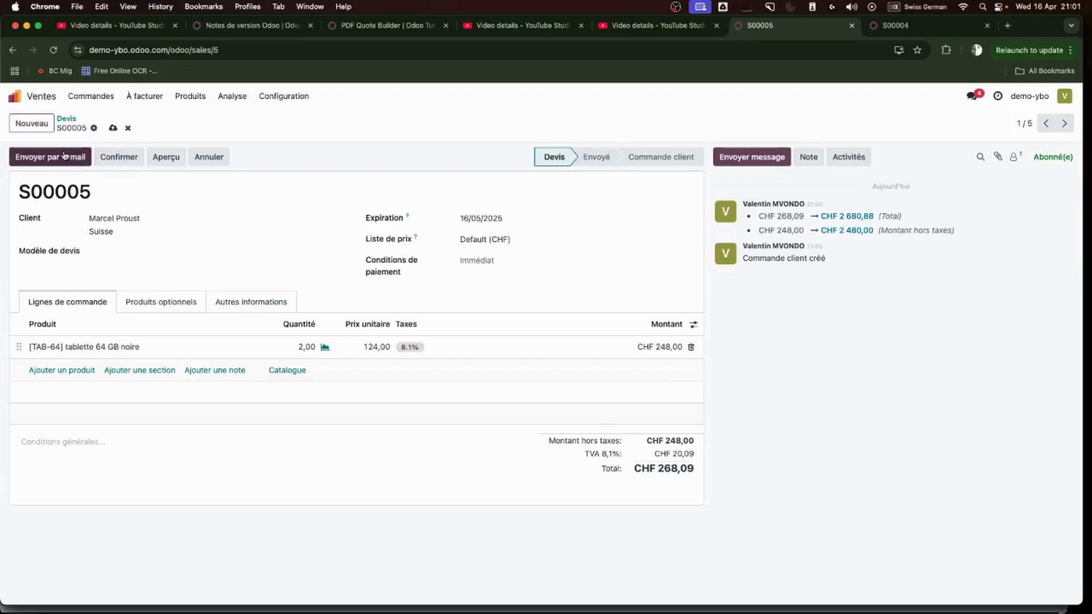
- Confirm the quotation as a sales order and open its linked delivery order
{"action": "left_click", "coordinate": [124, 163]}
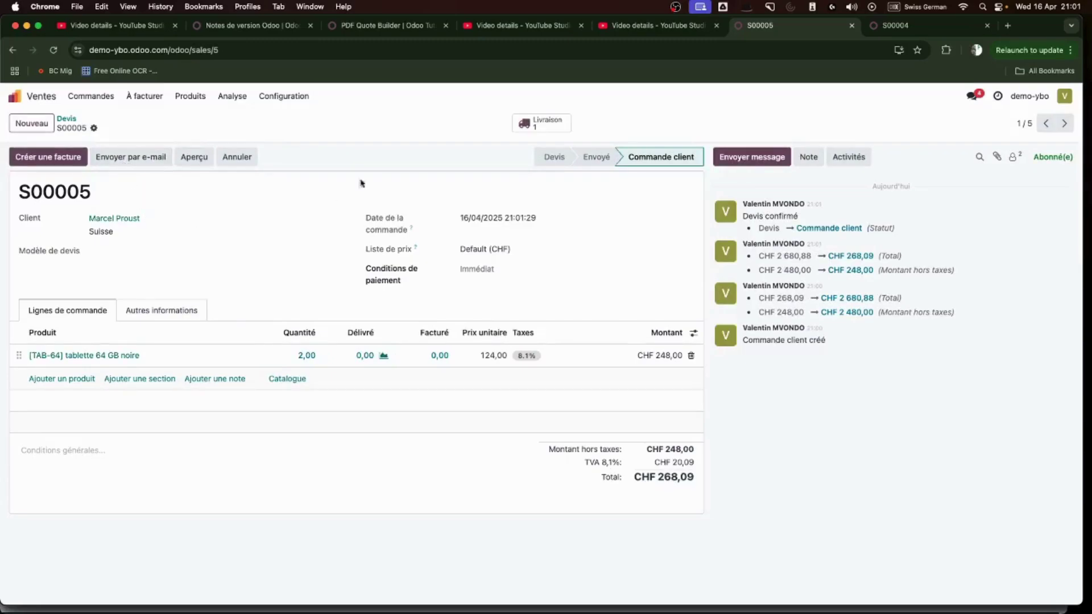
{"action": "left_click", "coordinate": [555, 127]}
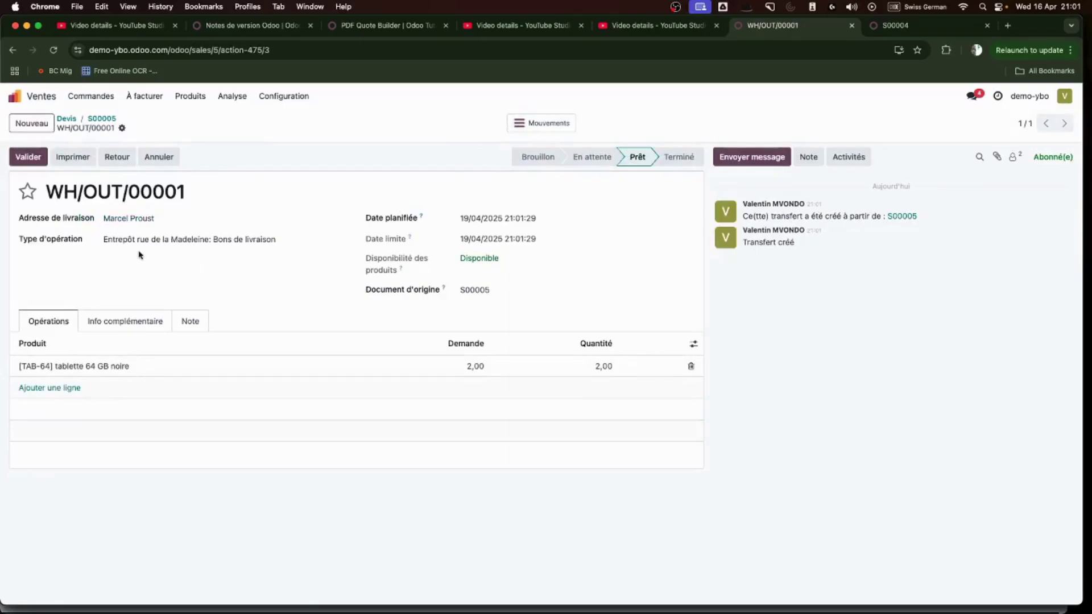
- Look up the customer delivery lead time in the tablette 64 GB noire product's inventory settings
{"action": "left_click_drag", "start_coordinate": [48, 190], "coordinate": [128, 194]}
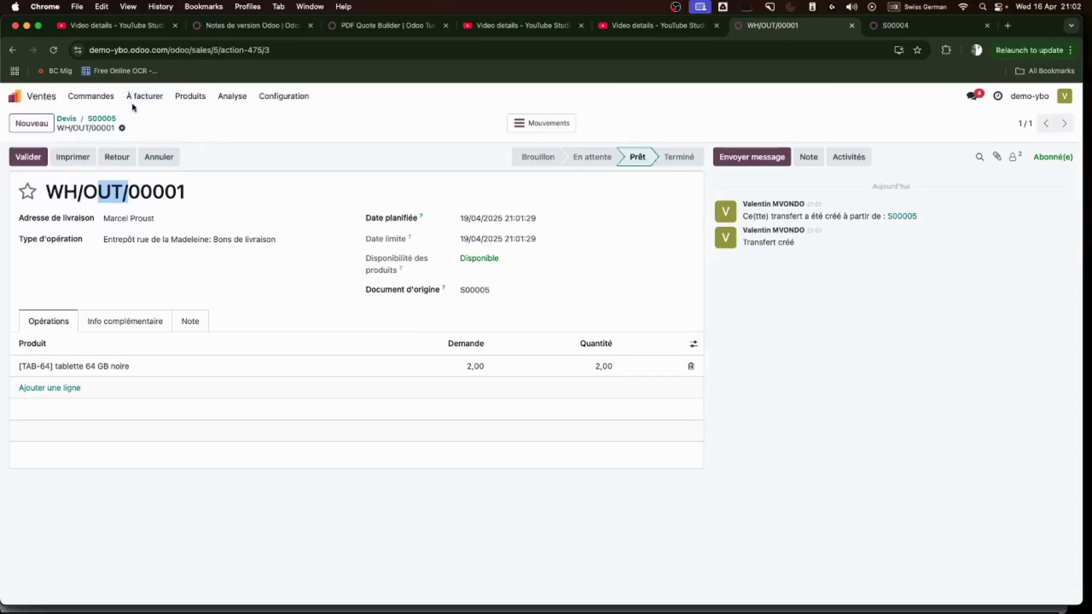
{"action": "left_click", "coordinate": [190, 98]}
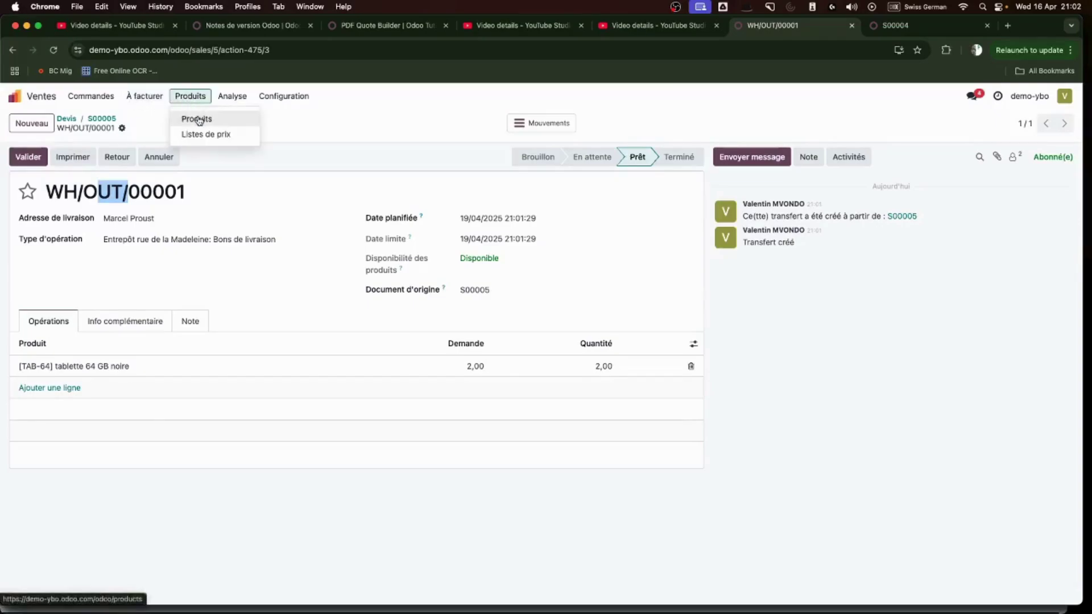
{"action": "left_click", "coordinate": [196, 119]}
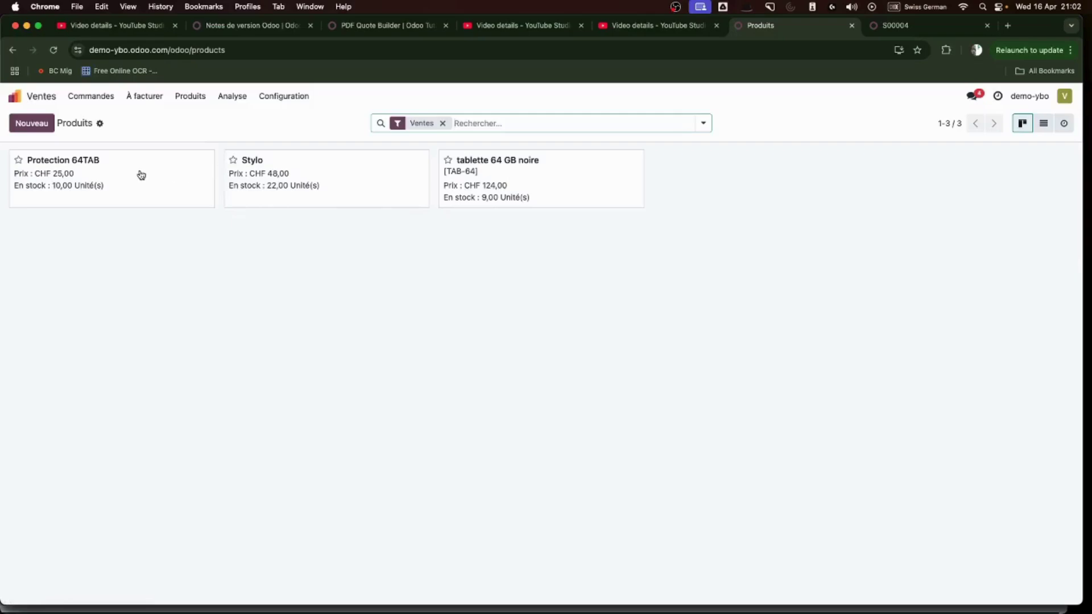
{"action": "left_click", "coordinate": [585, 183]}
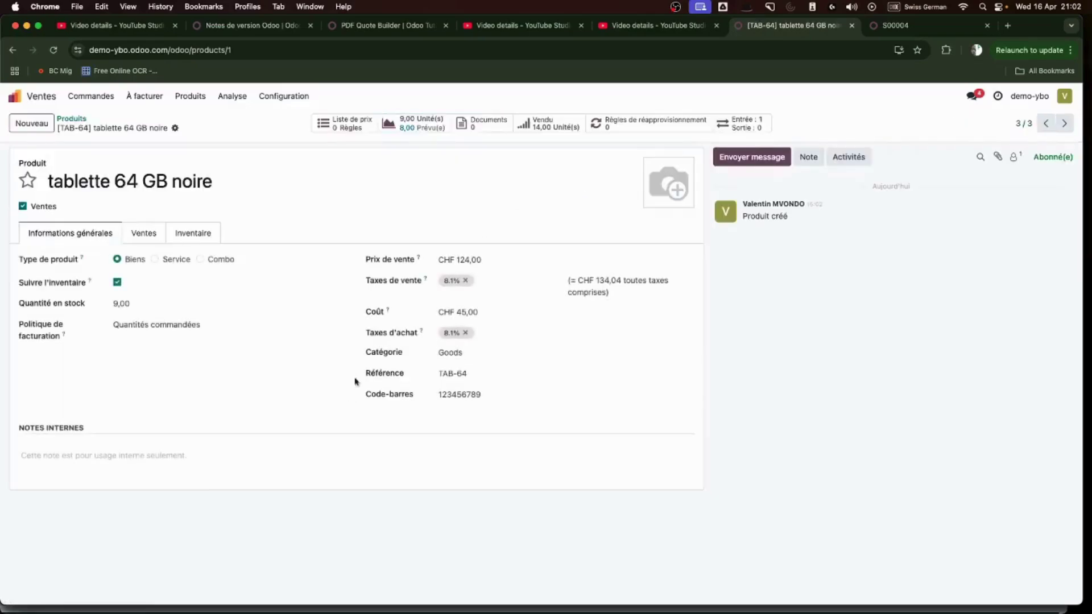
{"action": "left_click", "coordinate": [208, 231]}
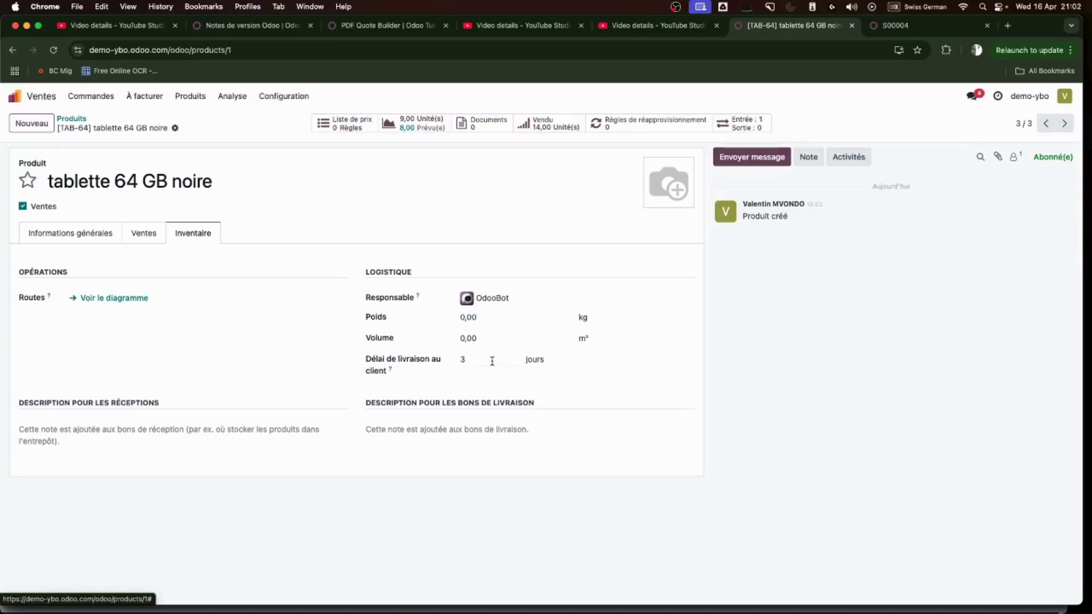
{"action": "left_click", "coordinate": [80, 120]}
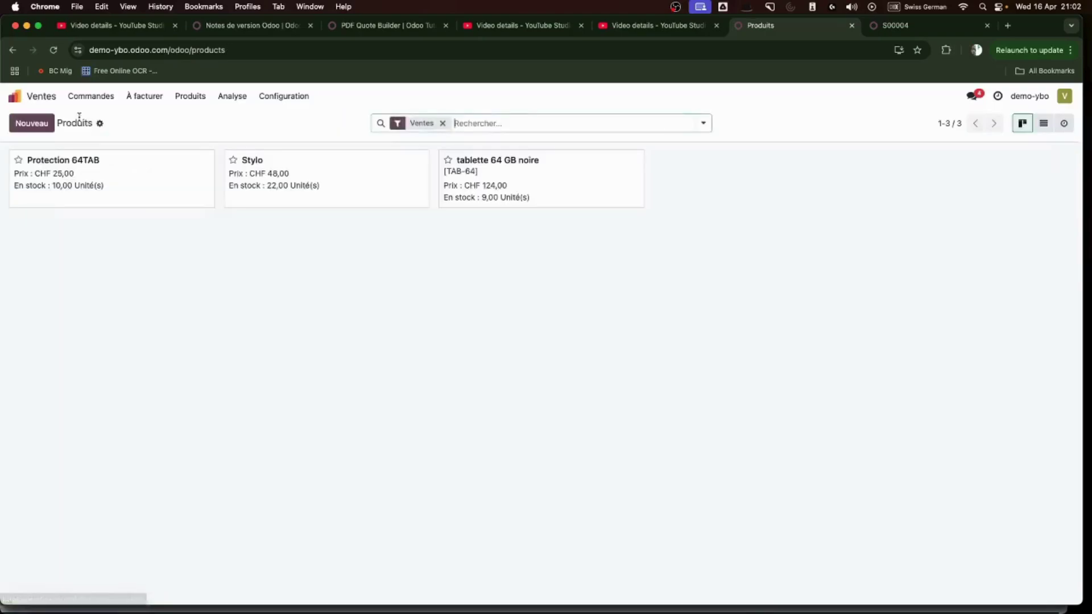
- Reopen the delivery order of the newest sales order and validate the delivery of 2 tablette 64 GB noire
{"action": "left_click", "coordinate": [106, 98]}
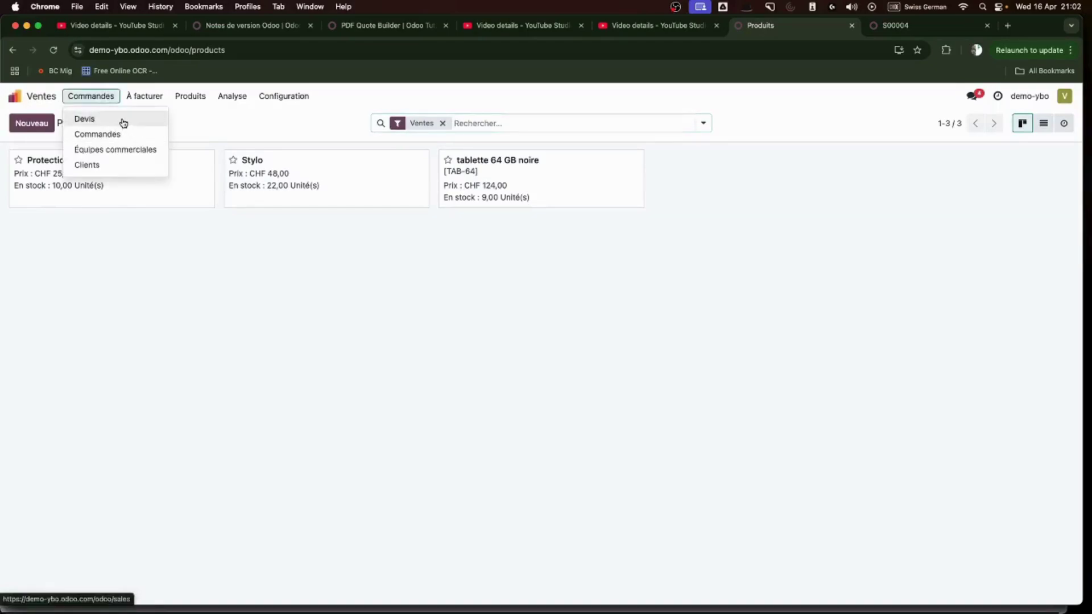
{"action": "left_click", "coordinate": [122, 121]}
{"action": "left_click", "coordinate": [275, 181]}
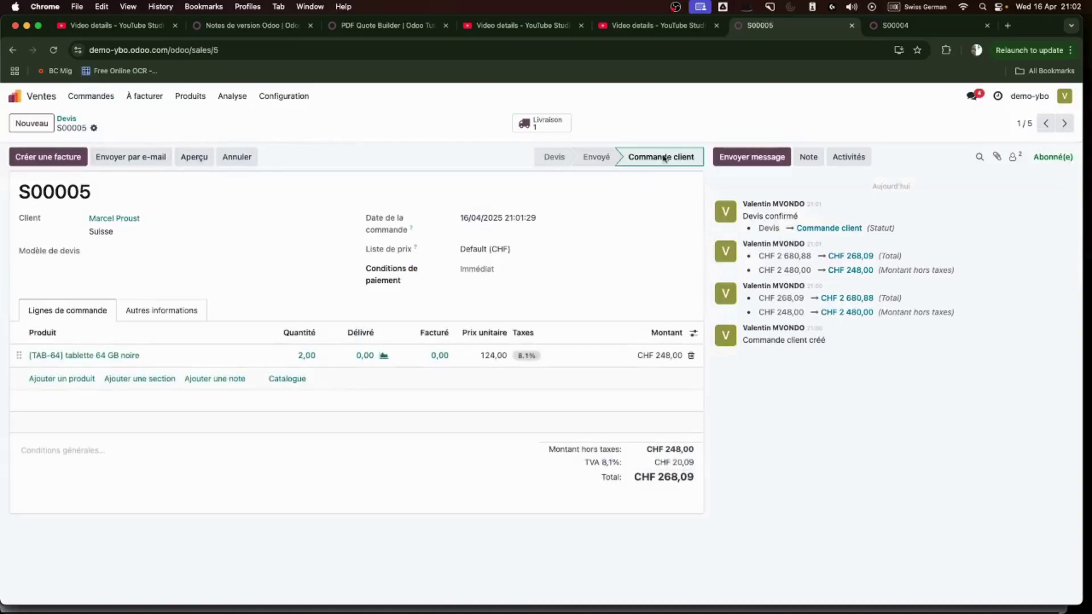
{"action": "left_click", "coordinate": [549, 125]}
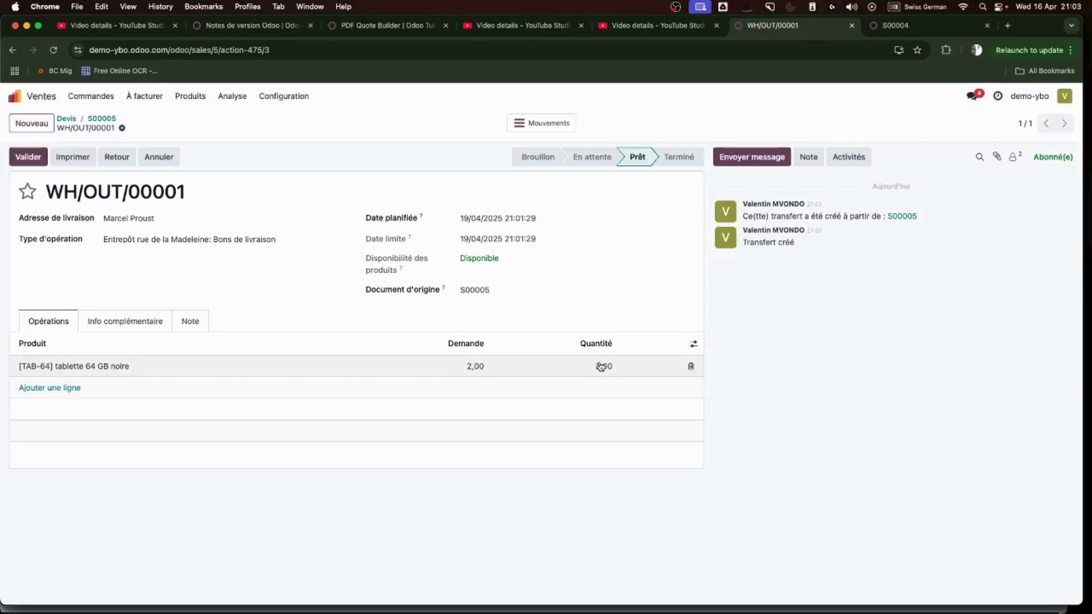
{"action": "left_click", "coordinate": [29, 156]}
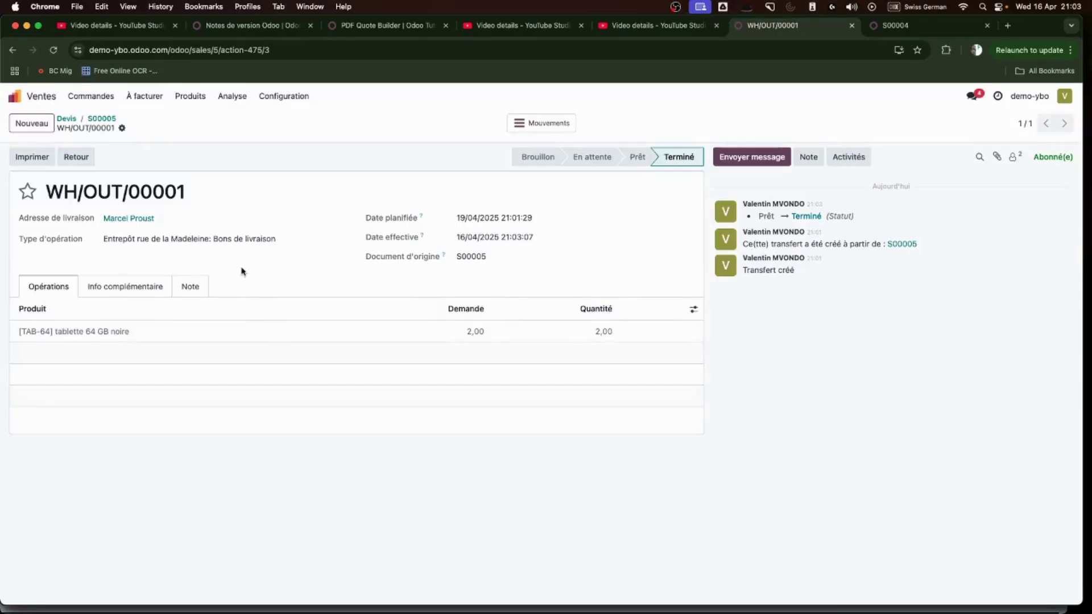
- Print the delivery slip of the validated transfer, review the downloaded PDF and close it
{"action": "left_click", "coordinate": [42, 160]}
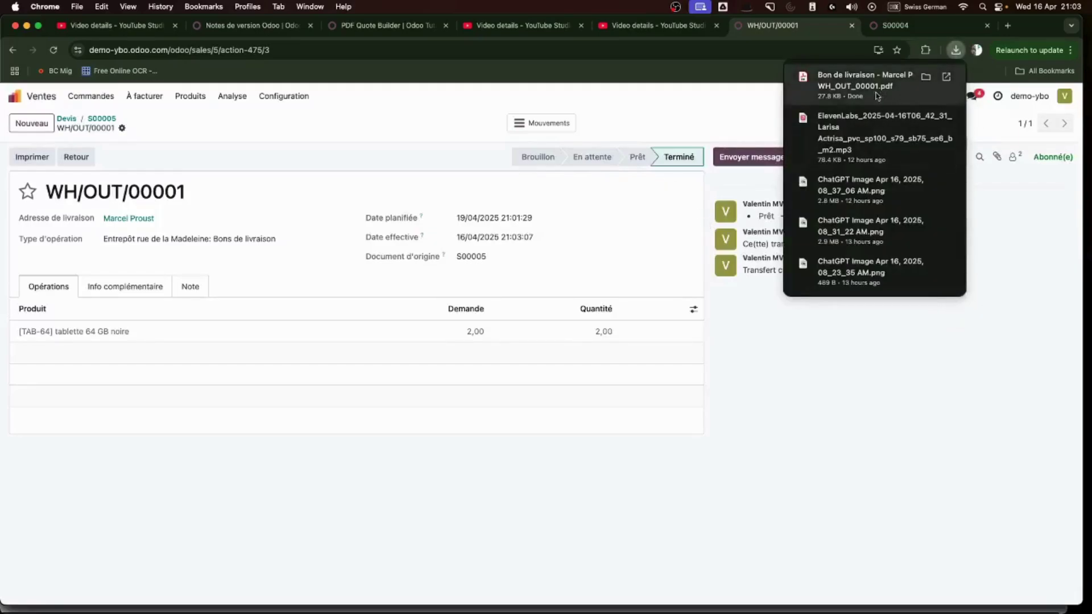
{"action": "left_click", "coordinate": [809, 85]}
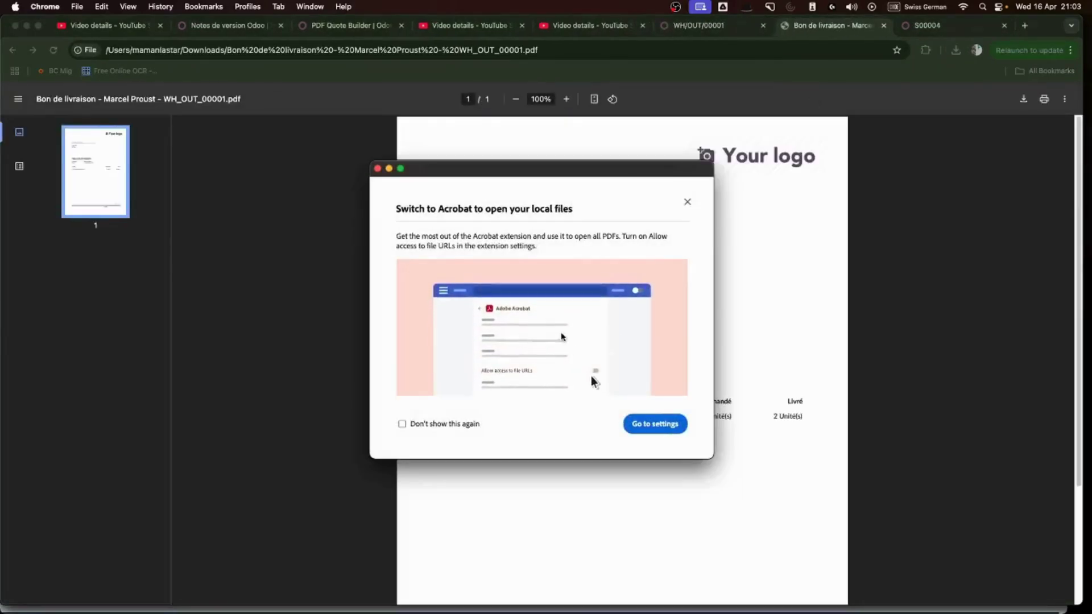
{"action": "left_click", "coordinate": [377, 168]}
{"action": "scroll", "coordinate": [631, 390], "scroll_direction": "down", "scroll_amount": 3}
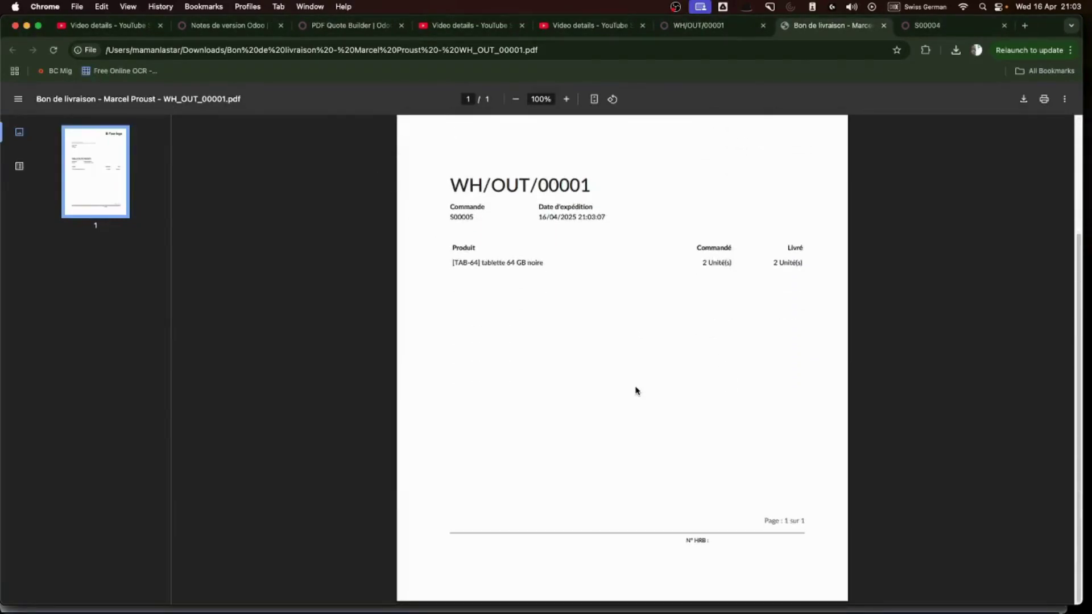
{"action": "scroll", "coordinate": [636, 390], "scroll_direction": "up", "scroll_amount": 2}
{"action": "scroll", "coordinate": [636, 390], "scroll_direction": "up", "scroll_amount": 1}
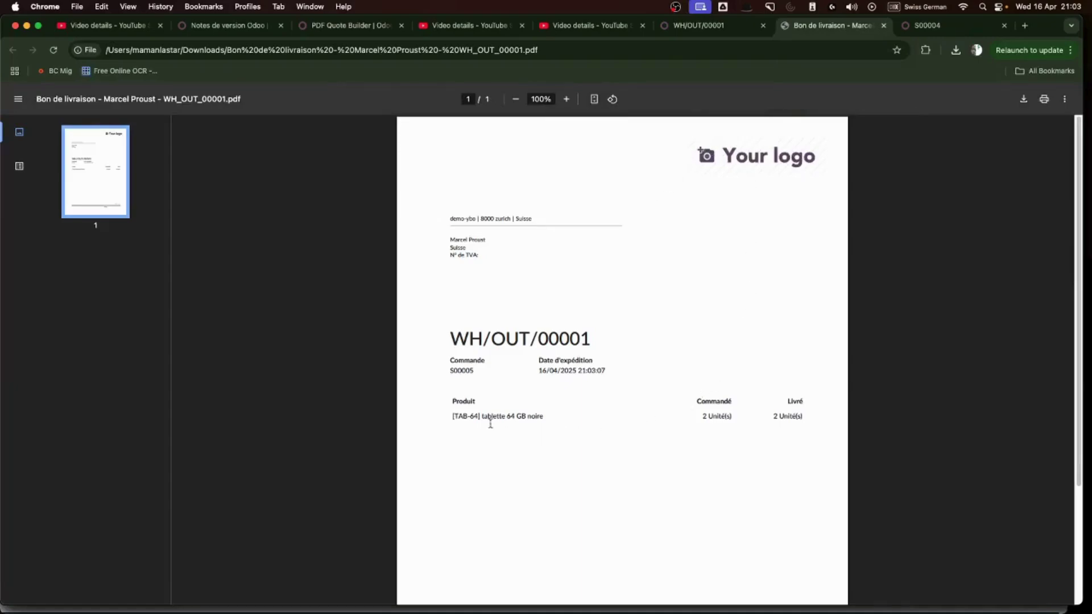
{"action": "left_click", "coordinate": [883, 25]}
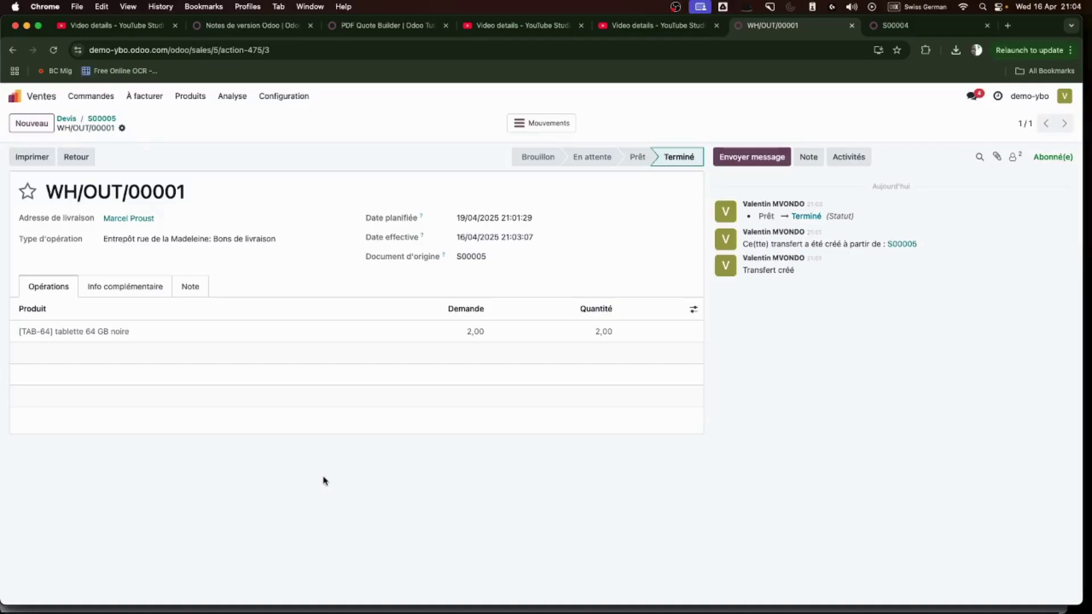
- Return to the quotation list and create a new quotation for the same customer
{"action": "left_click", "coordinate": [102, 119]}
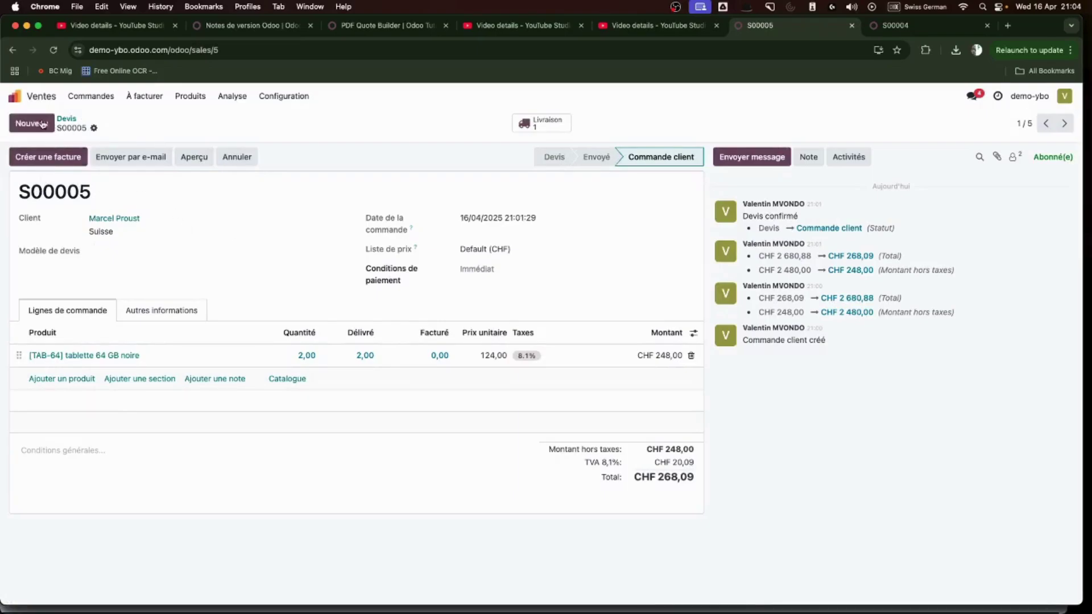
{"action": "left_click", "coordinate": [67, 119]}
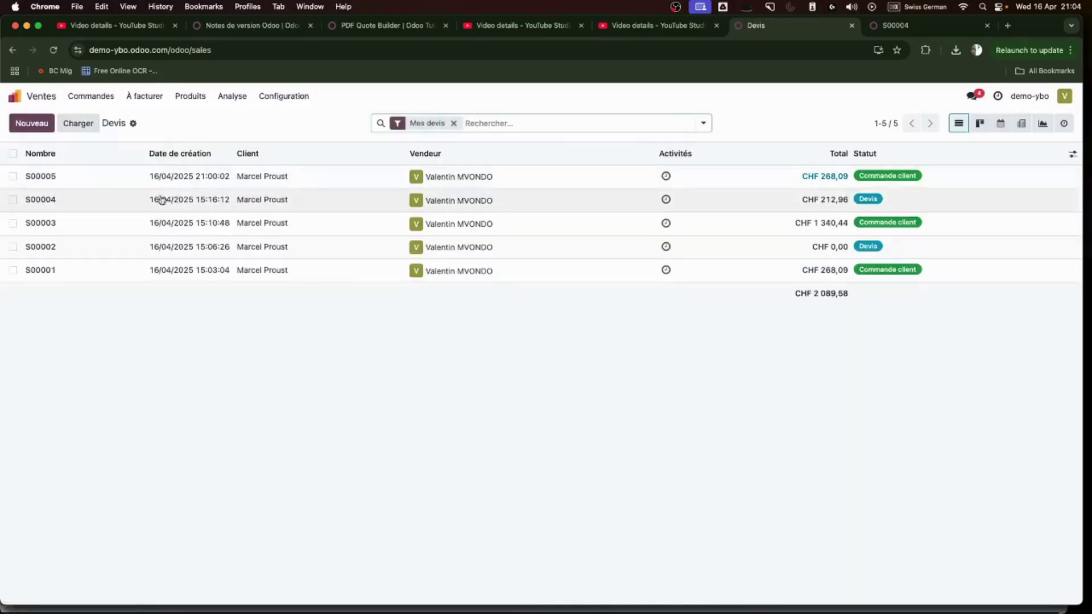
{"action": "left_click", "coordinate": [32, 123]}
{"action": "left_click", "coordinate": [192, 220]}
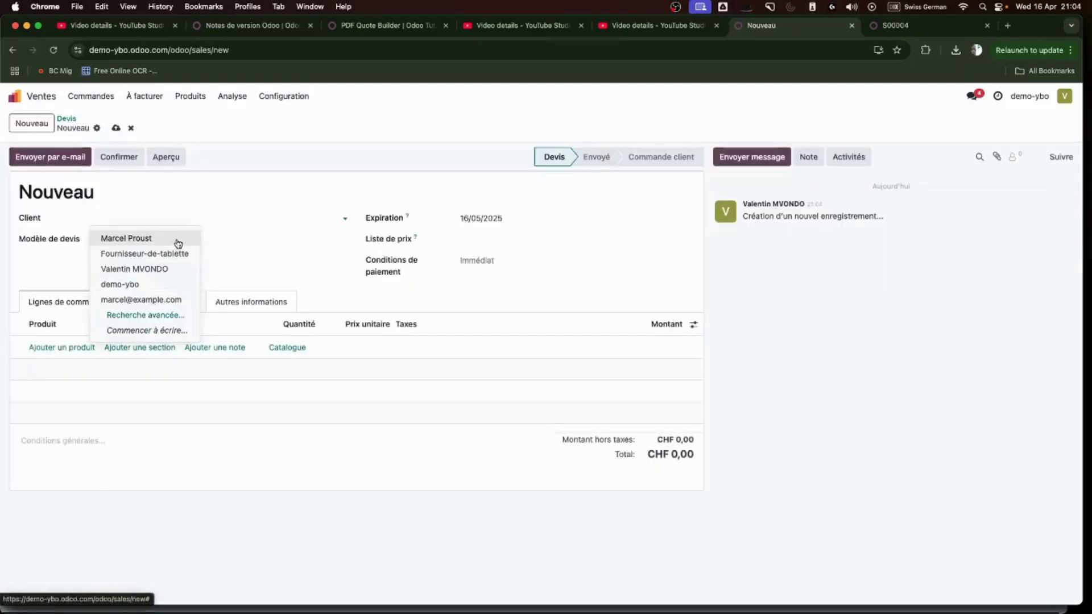
{"action": "left_click", "coordinate": [177, 240]}
{"action": "left_click", "coordinate": [73, 353]}
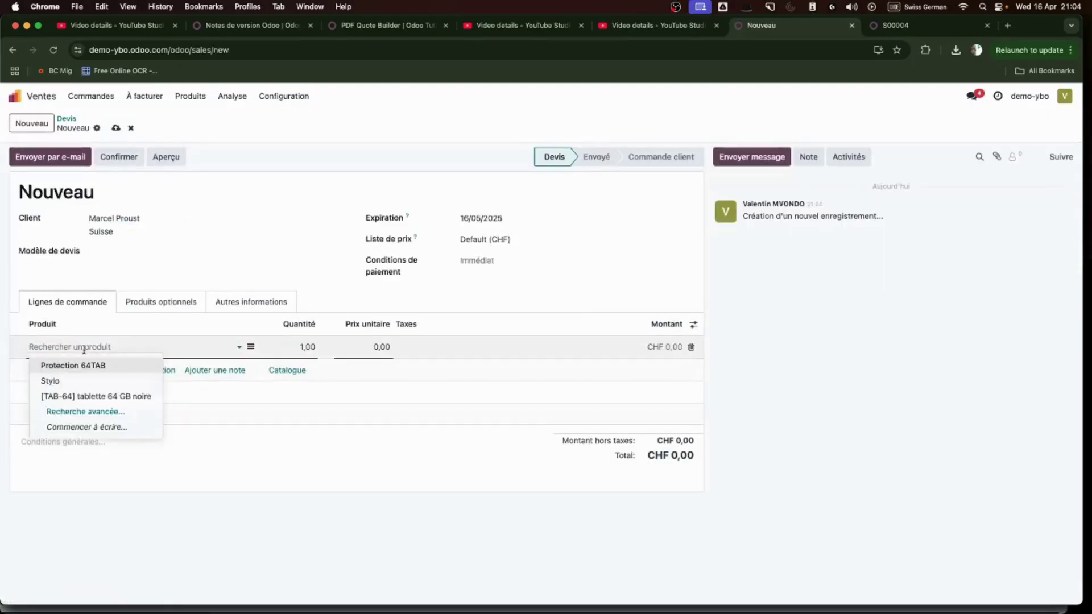
{"action": "left_click", "coordinate": [99, 366]}
{"action": "double_click", "coordinate": [113, 347]}
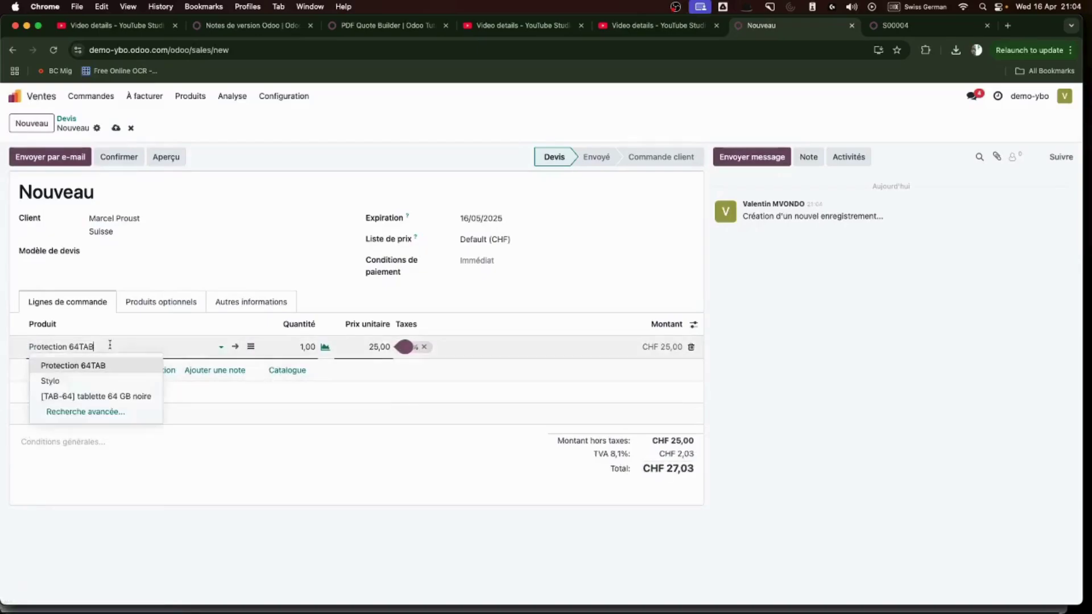
{"action": "left_click", "coordinate": [113, 347]}
{"action": "left_click", "coordinate": [113, 347]}
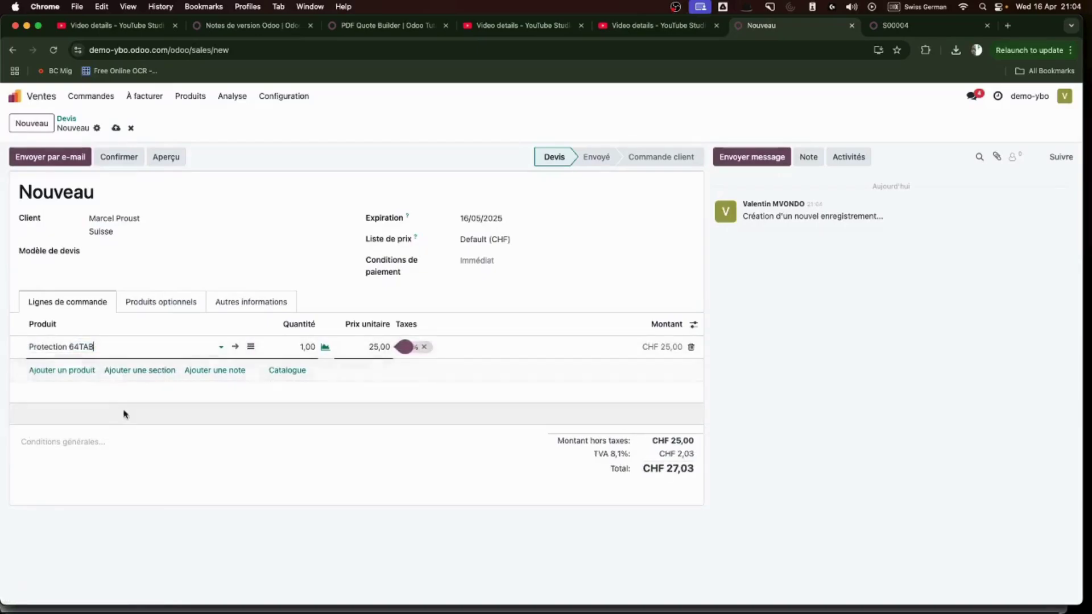
{"action": "key", "text": "super+a"}
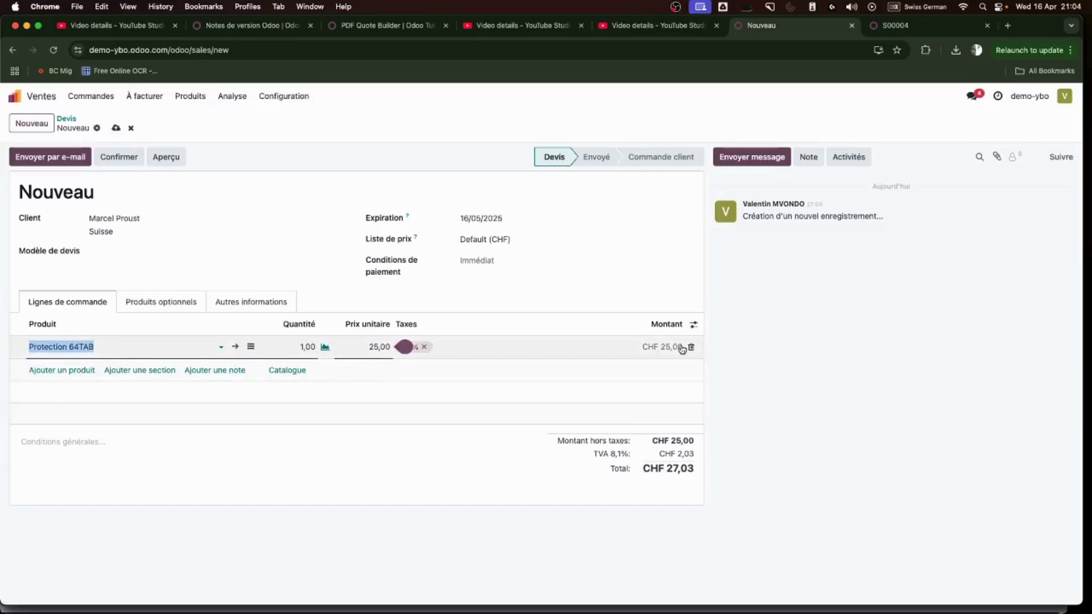
{"action": "left_click", "coordinate": [690, 347]}
- Add the product tablette 64 GB noire to the quotation with a quantity of 4
{"action": "left_click", "coordinate": [89, 348]}
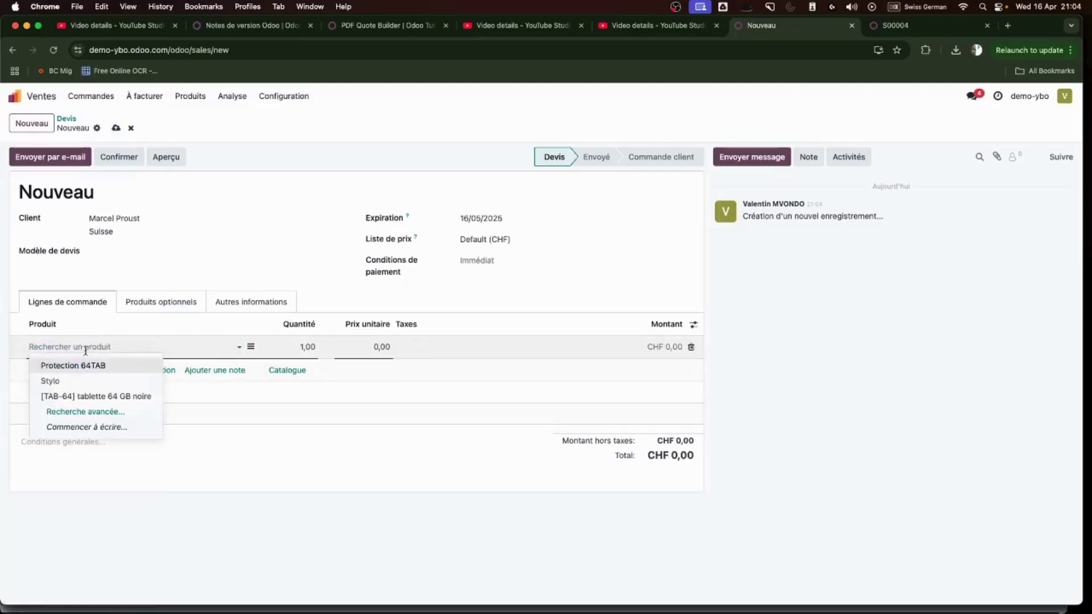
{"action": "left_click", "coordinate": [113, 394]}
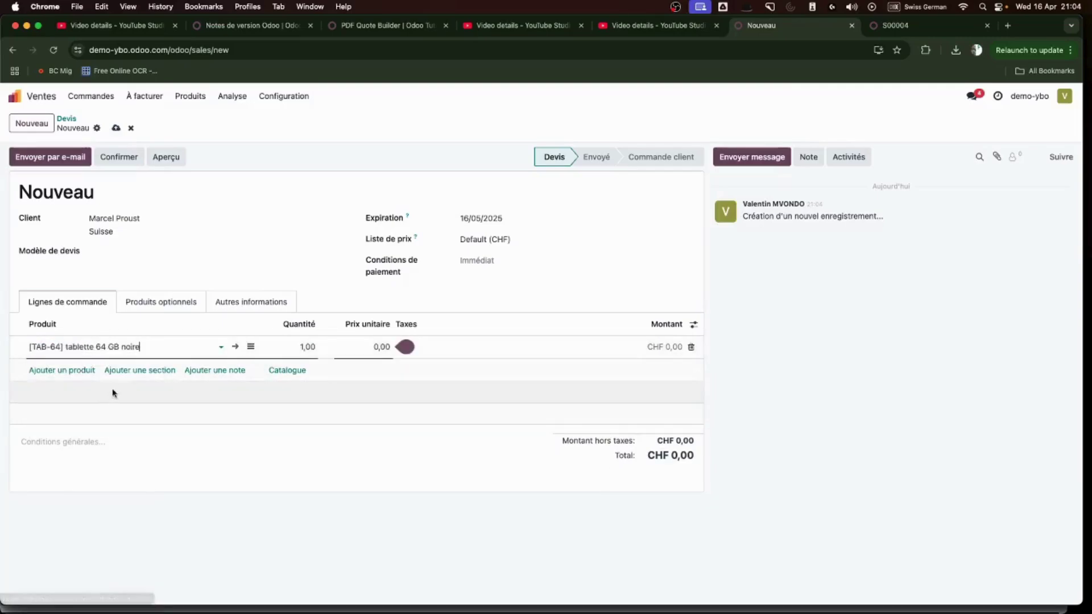
{"action": "left_click", "coordinate": [313, 349]}
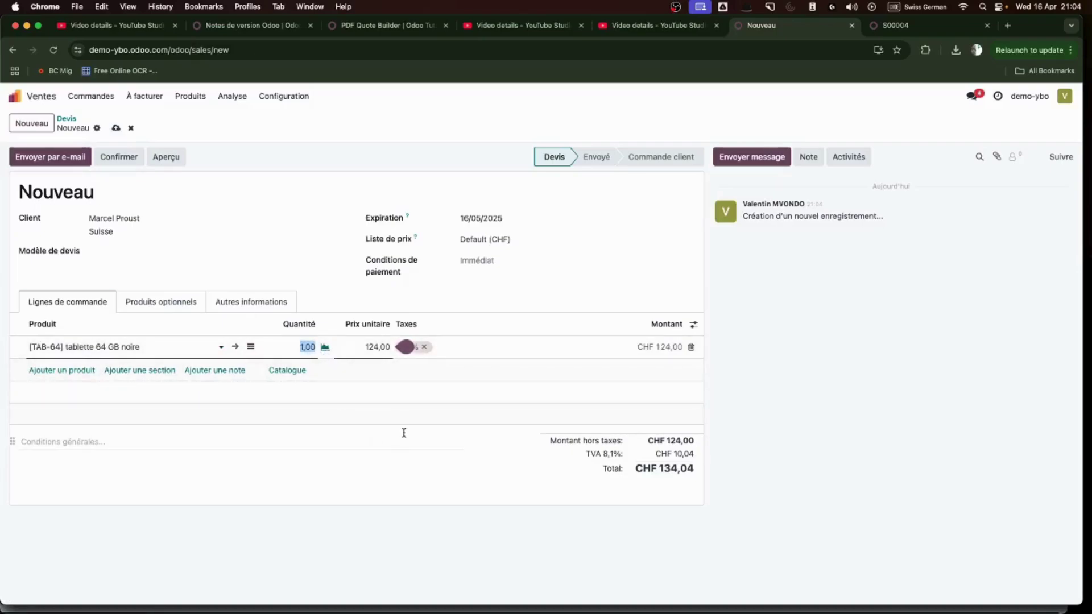
{"action": "type", "text": "4"}
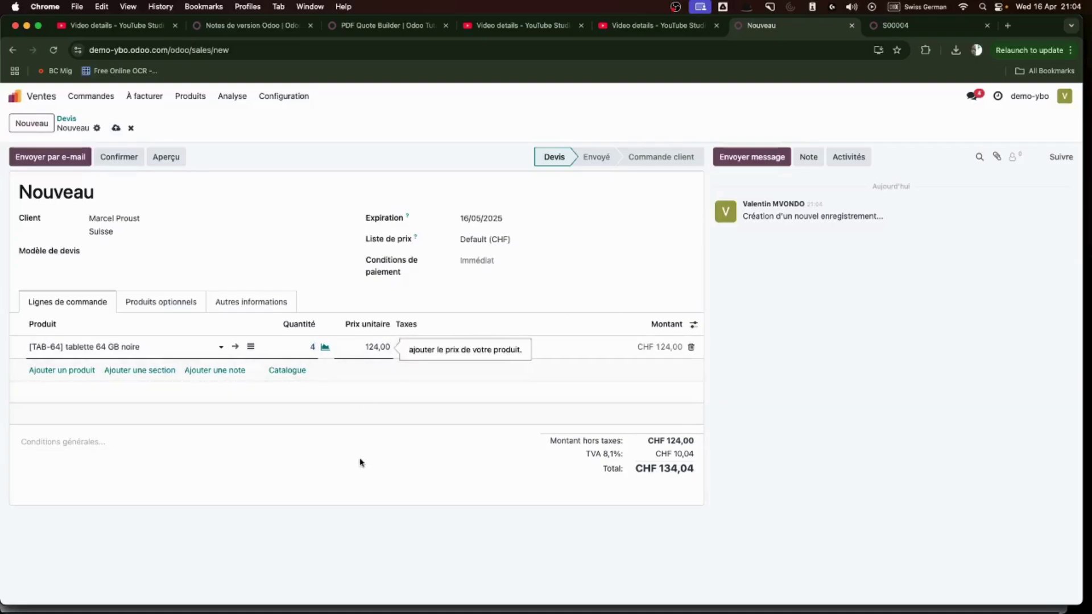
{"action": "left_click", "coordinate": [364, 461]}
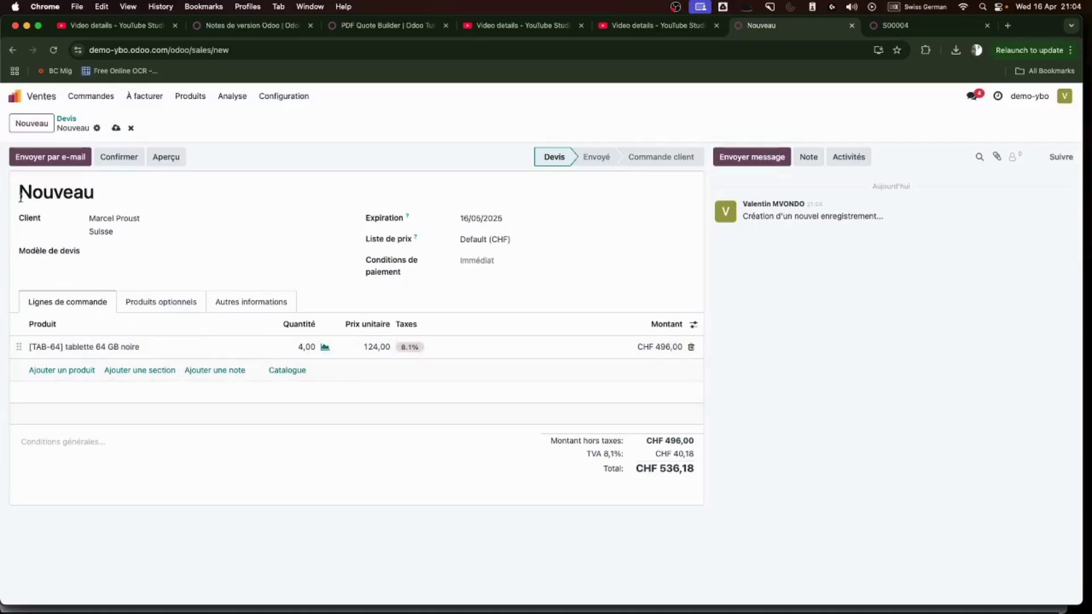
- Confirm the quotation and set the tablet quantity to 3 in its linked delivery order
{"action": "left_click", "coordinate": [121, 157]}
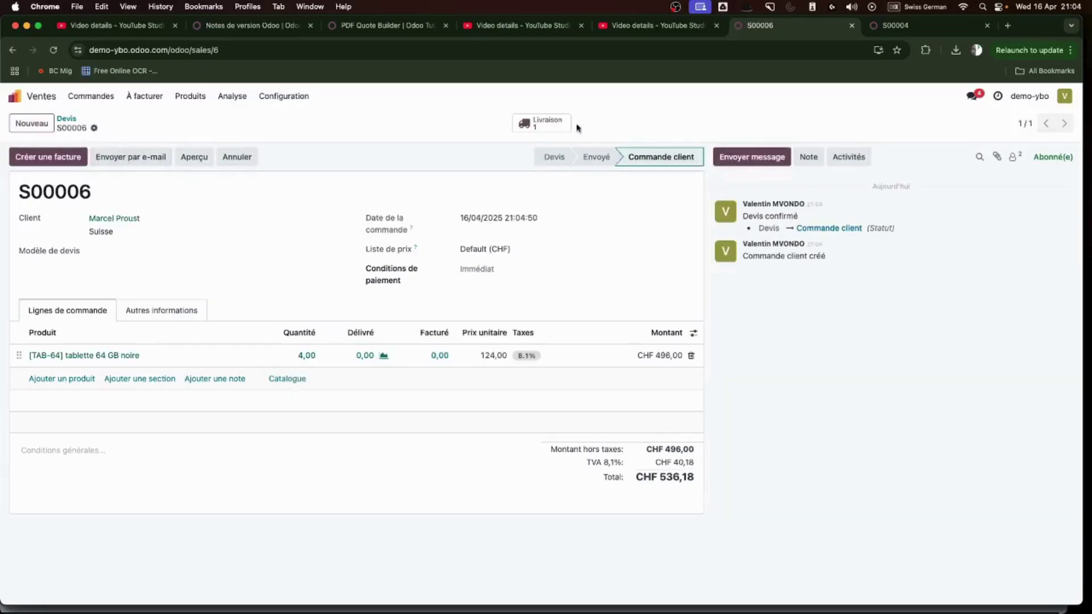
{"action": "left_click", "coordinate": [546, 124]}
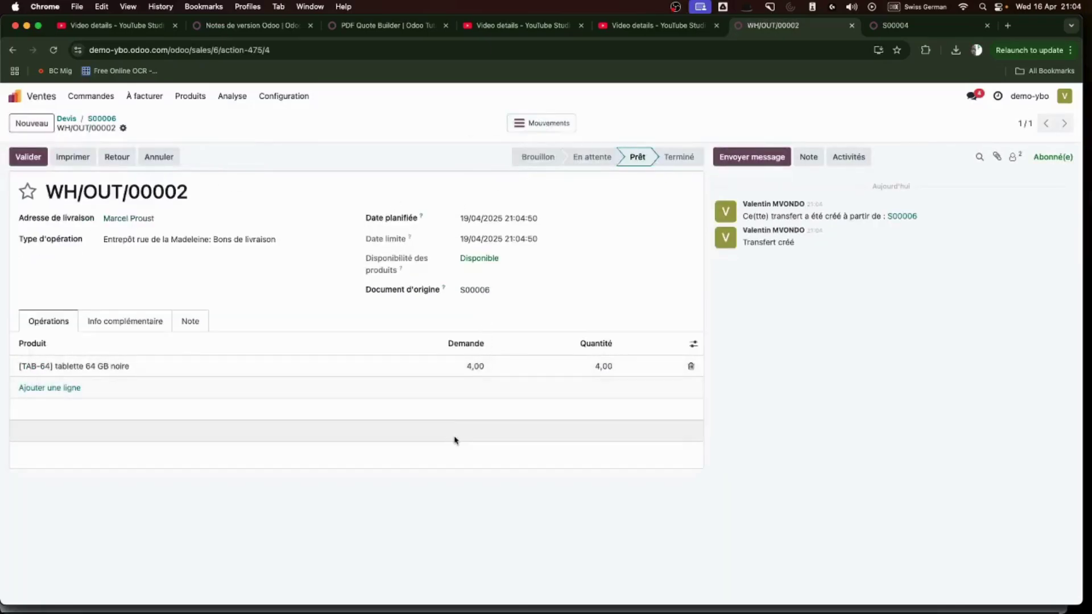
{"action": "left_click", "coordinate": [609, 367]}
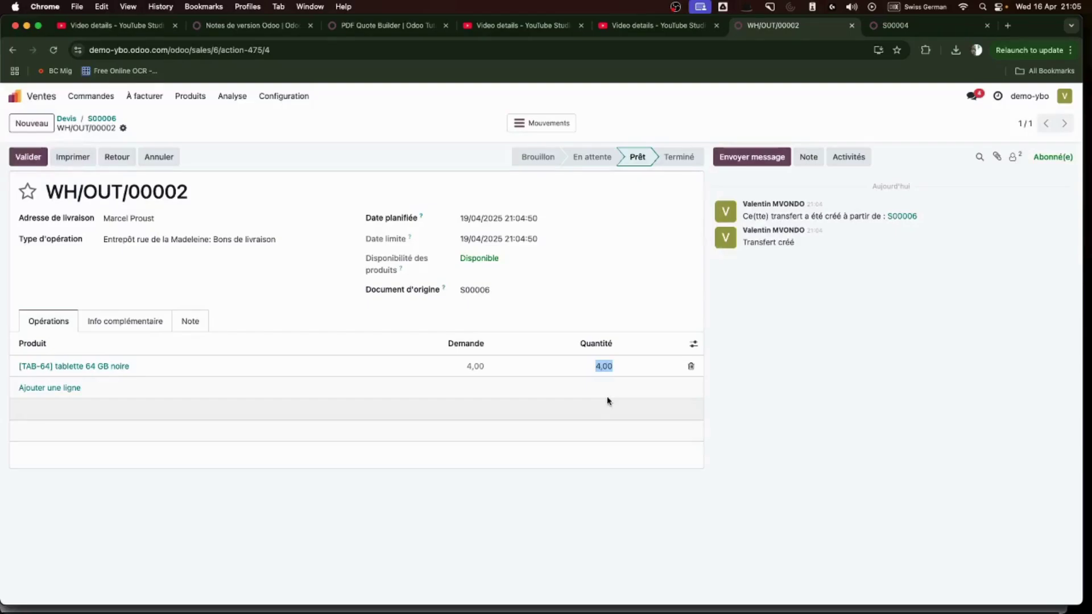
{"action": "type", "text": "3"}
{"action": "left_click", "coordinate": [594, 519]}
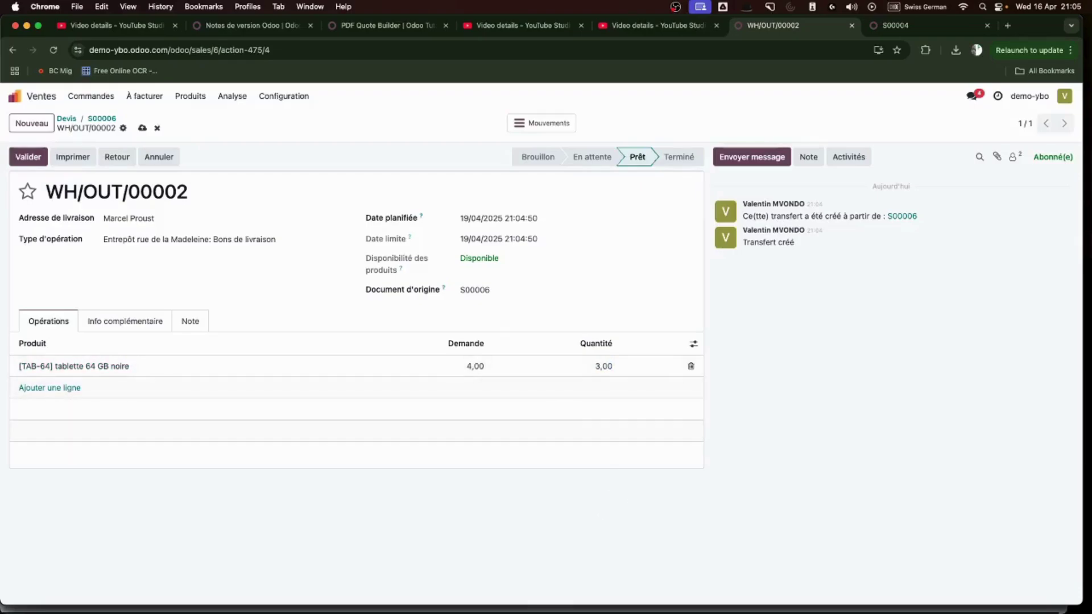
- Validate the partial delivery with a backorder for the remaining quantity and open the sales order's list of linked transfers
{"action": "left_click", "coordinate": [33, 162]}
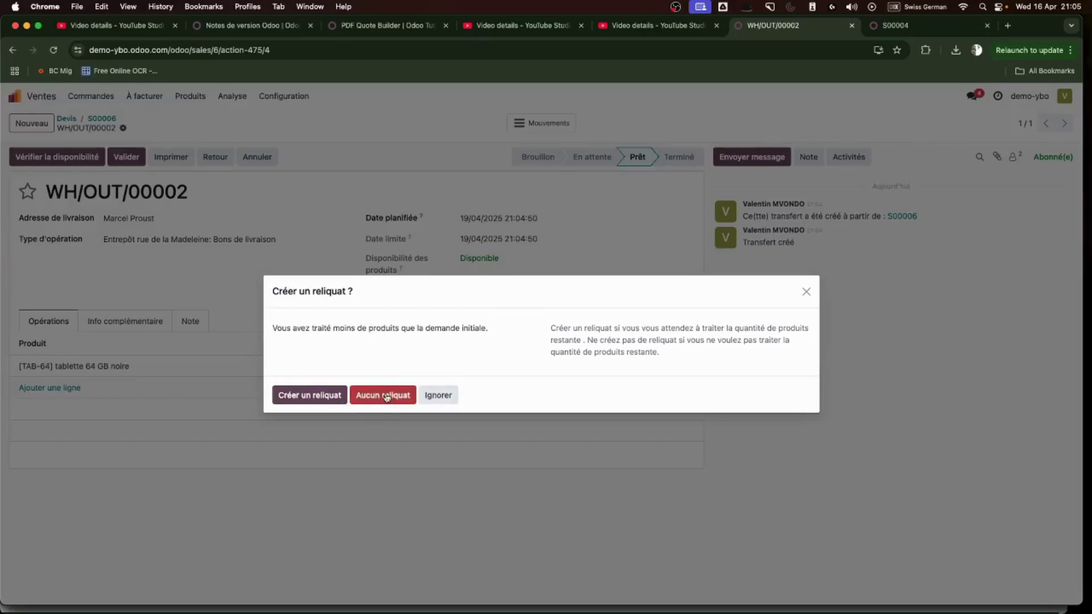
{"action": "left_click", "coordinate": [325, 395]}
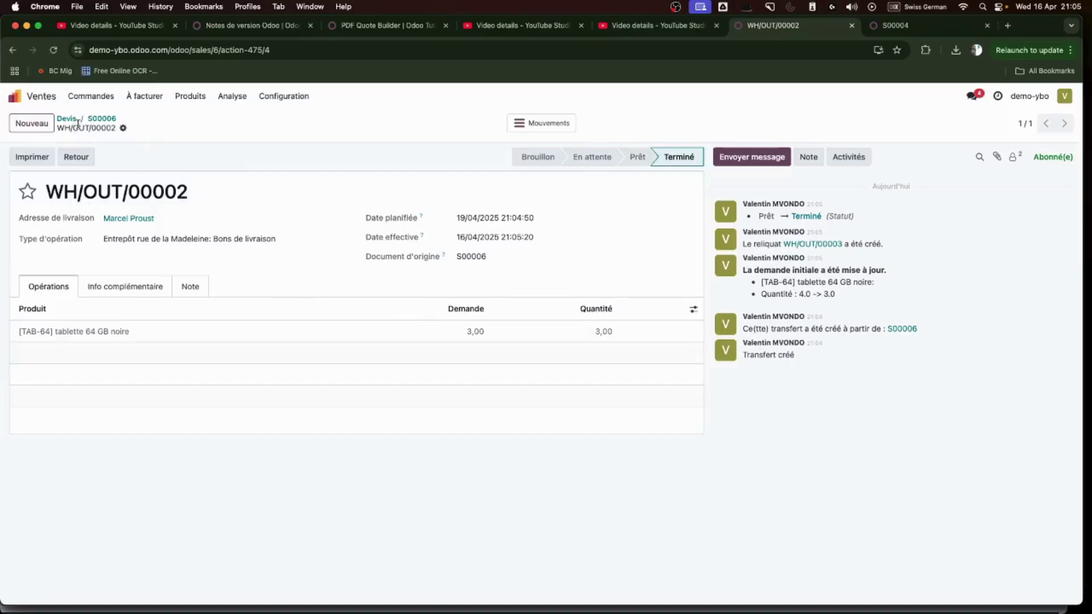
{"action": "left_click", "coordinate": [101, 119]}
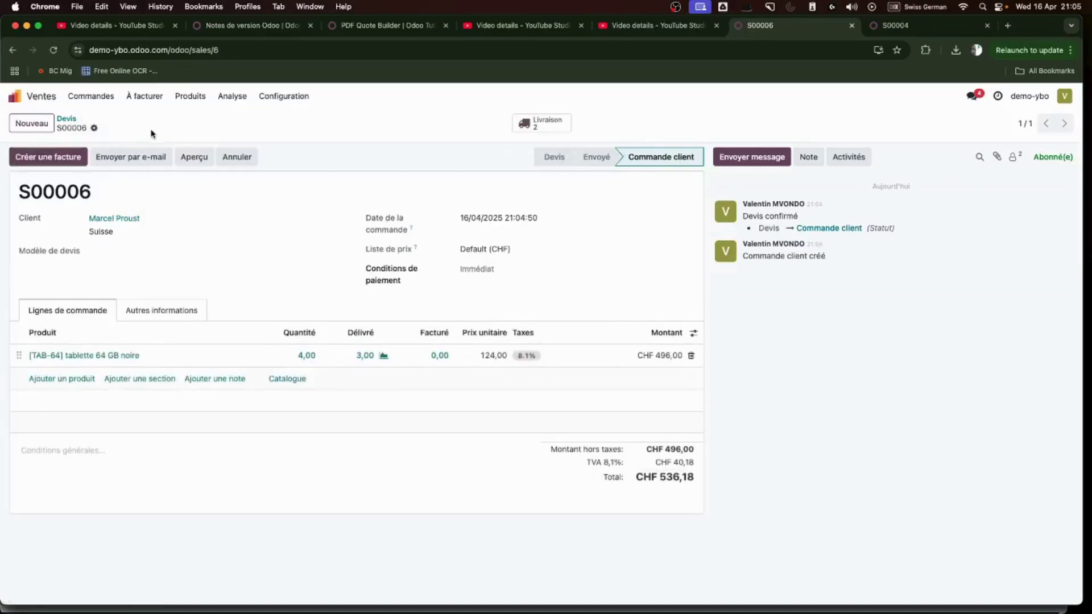
{"action": "left_click", "coordinate": [555, 129]}
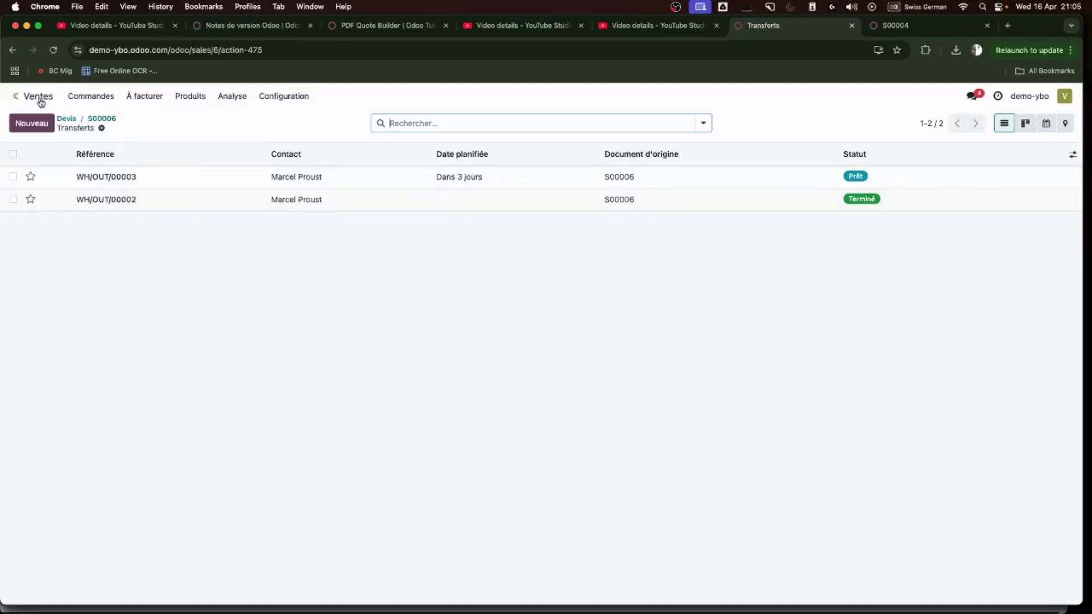
- Reopen the latest confirmed sales order, create a draft regular invoice (Facture normale) from it, and confirm the invoice
{"action": "left_click", "coordinate": [11, 97]}
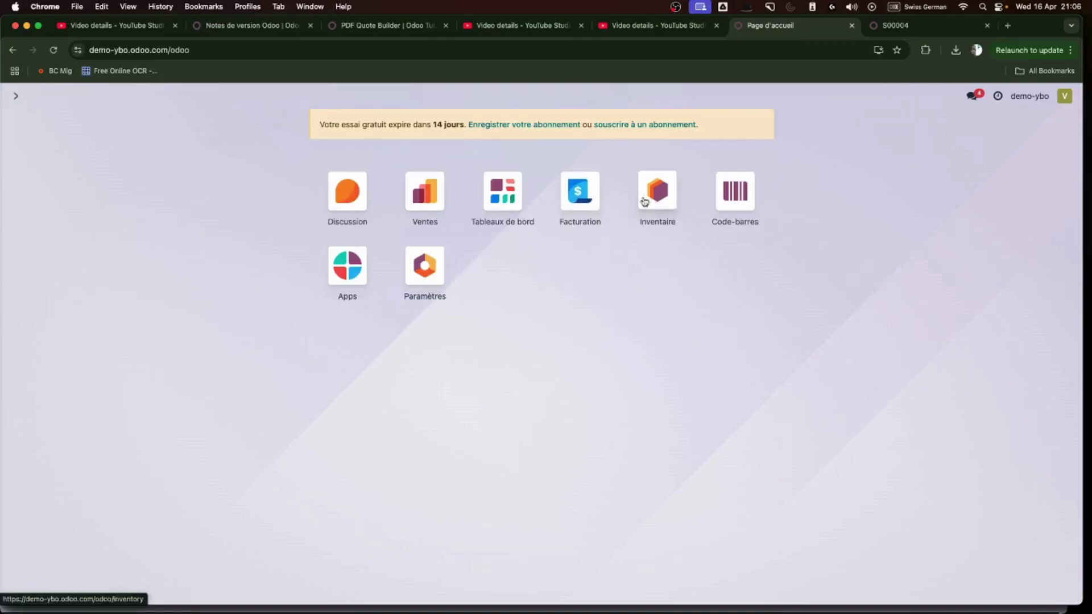
{"action": "left_click", "coordinate": [421, 197]}
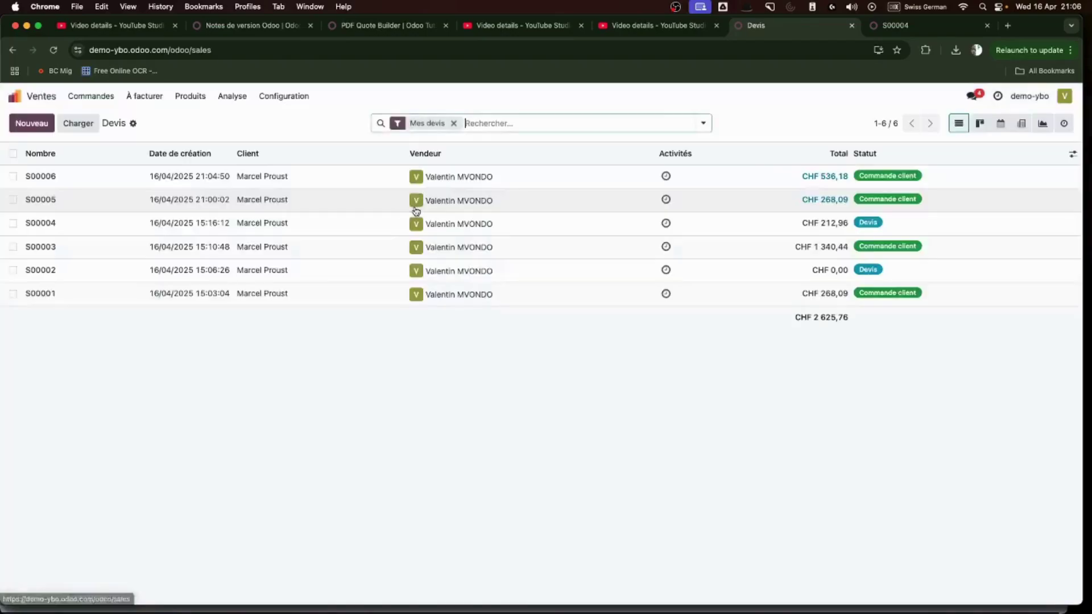
{"action": "left_click", "coordinate": [261, 176]}
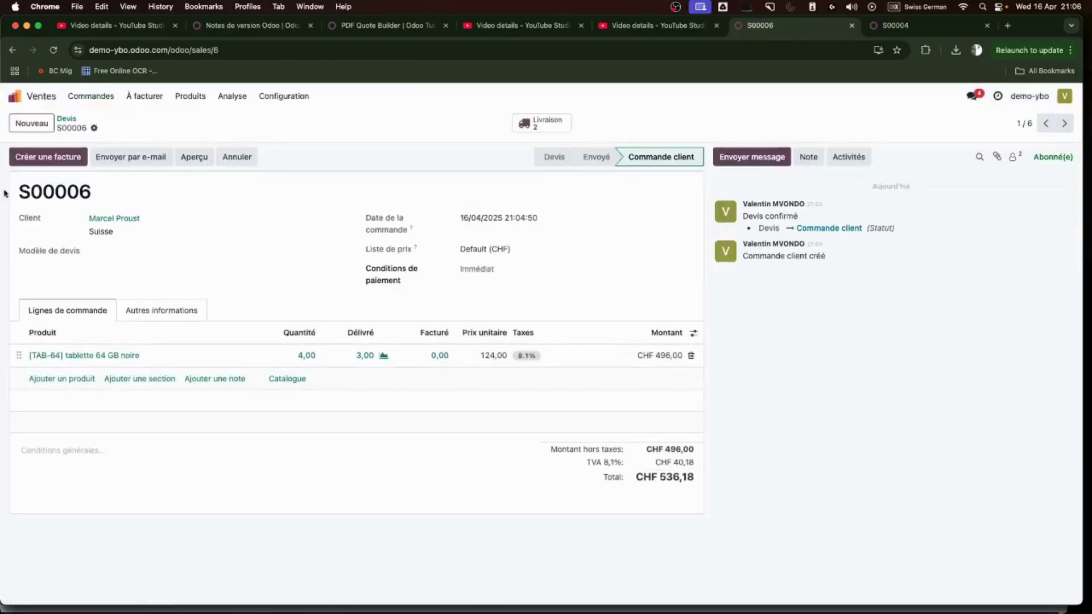
{"action": "left_click", "coordinate": [51, 158]}
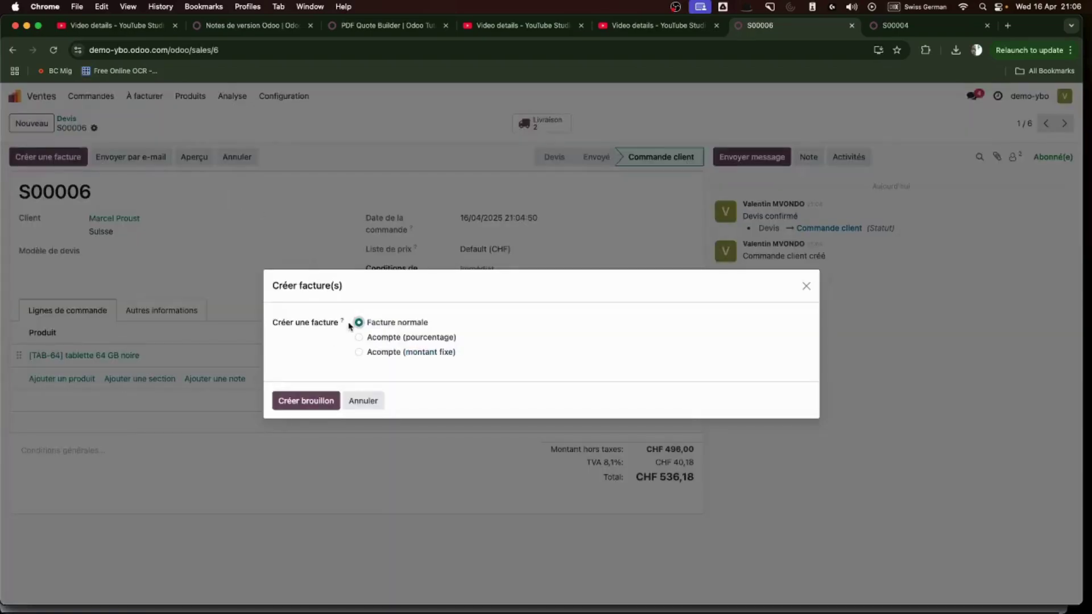
{"action": "left_click", "coordinate": [322, 402]}
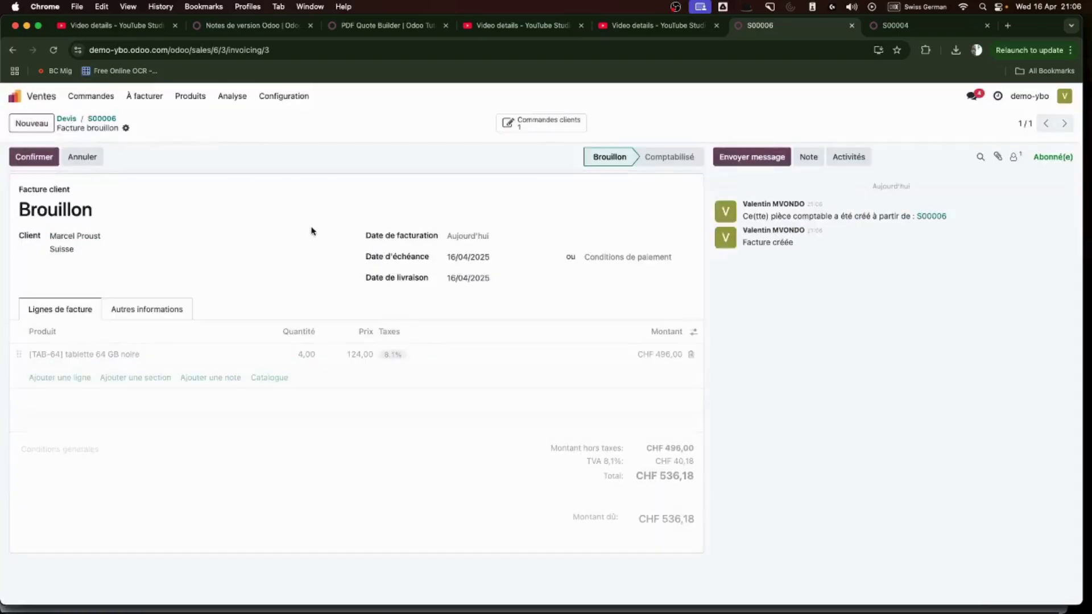
{"action": "left_click", "coordinate": [39, 162]}
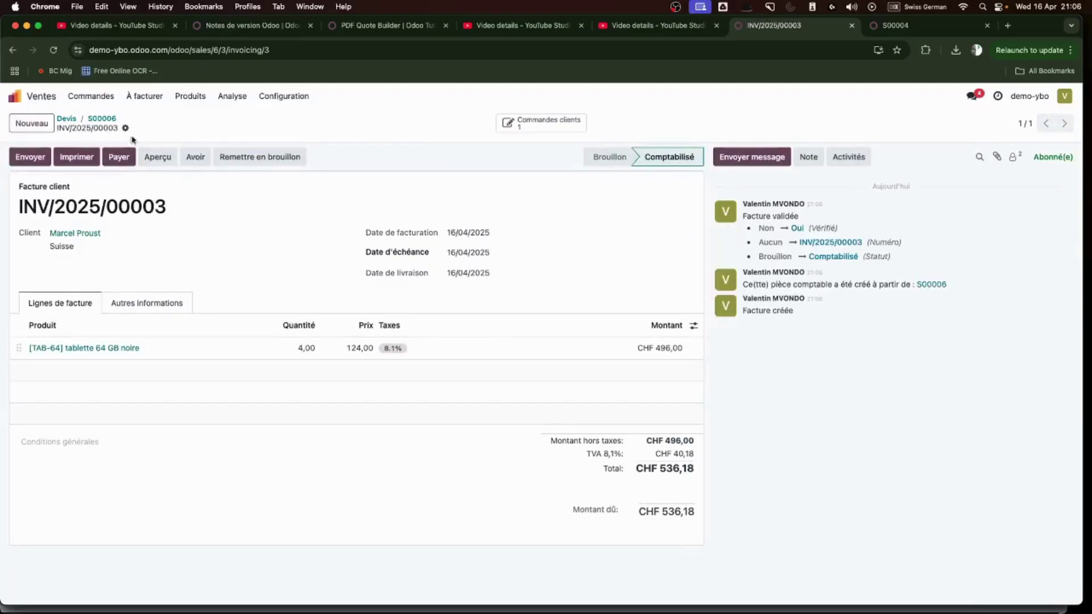
- Open the stock report in the Inventory app to examine on-hand, forecast, incoming and outgoing quantities per product
{"action": "left_click", "coordinate": [21, 100]}
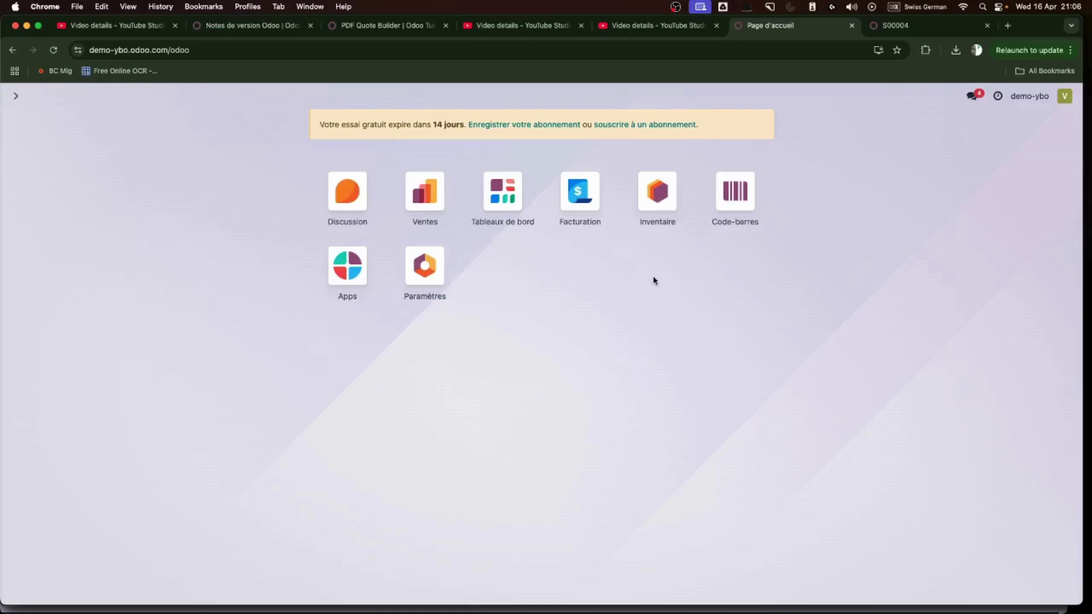
{"action": "left_click", "coordinate": [667, 192]}
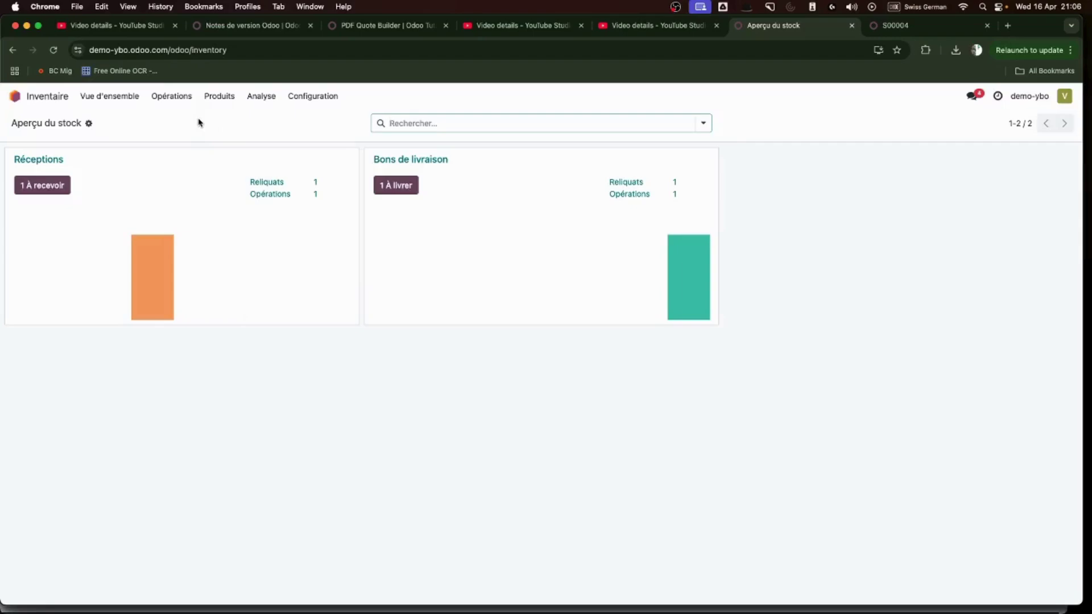
{"action": "left_click", "coordinate": [261, 96]}
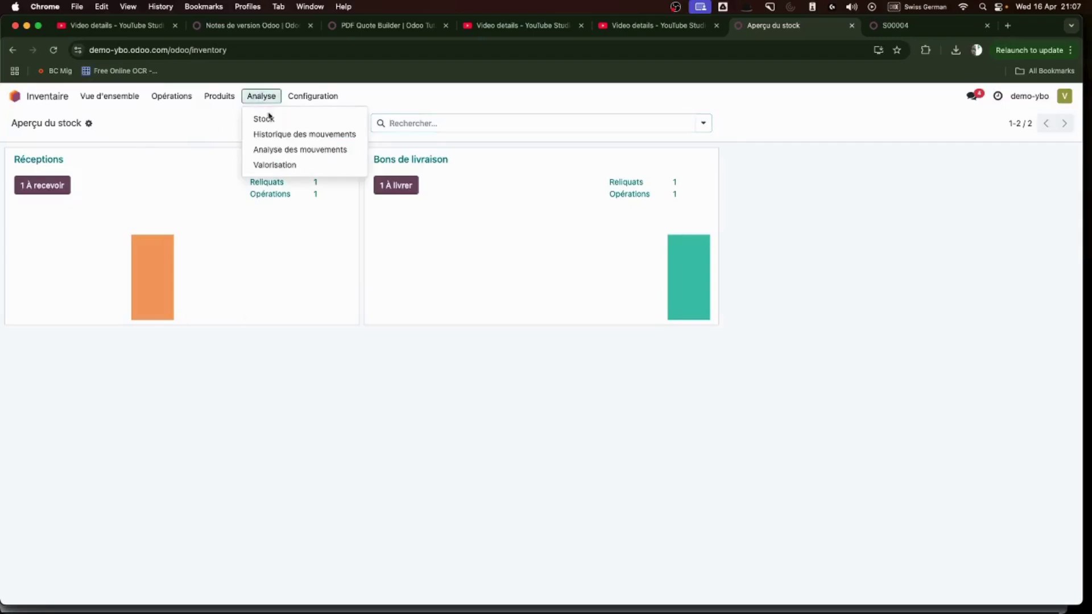
{"action": "left_click", "coordinate": [276, 119]}
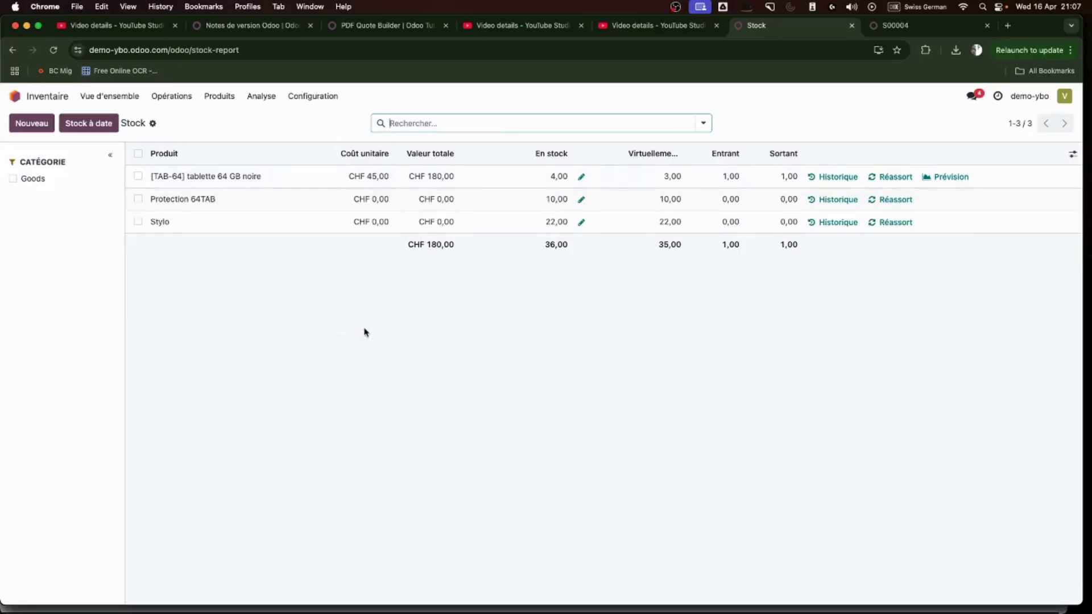
- Open the physical inventory, widen the on-hand quantity column, and set the counted quantity of tablette 64 GB noire to 7
{"action": "left_click", "coordinate": [187, 98]}
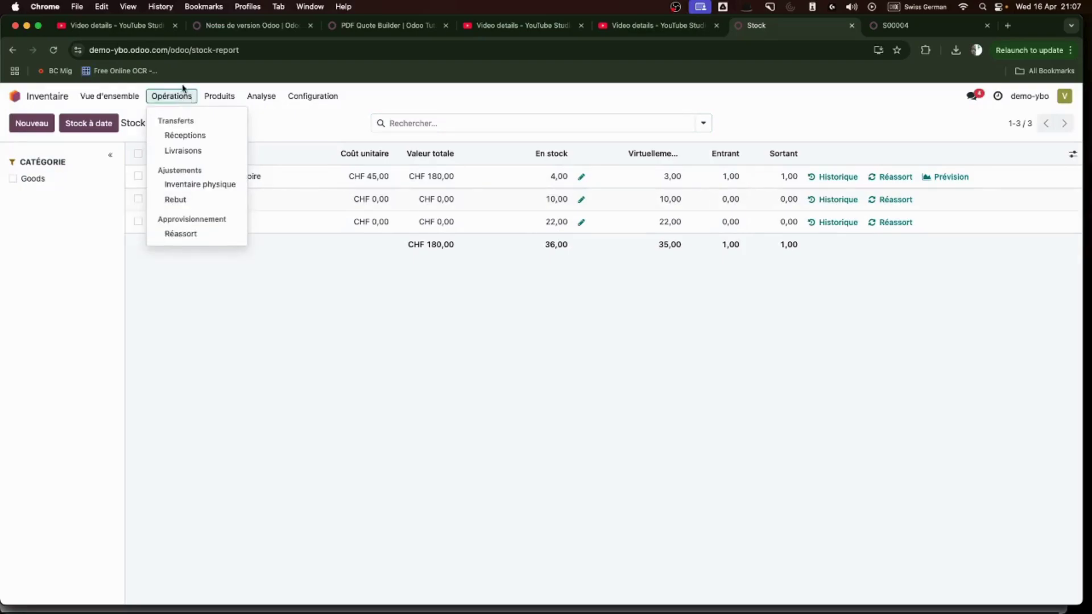
{"action": "left_click", "coordinate": [226, 185]}
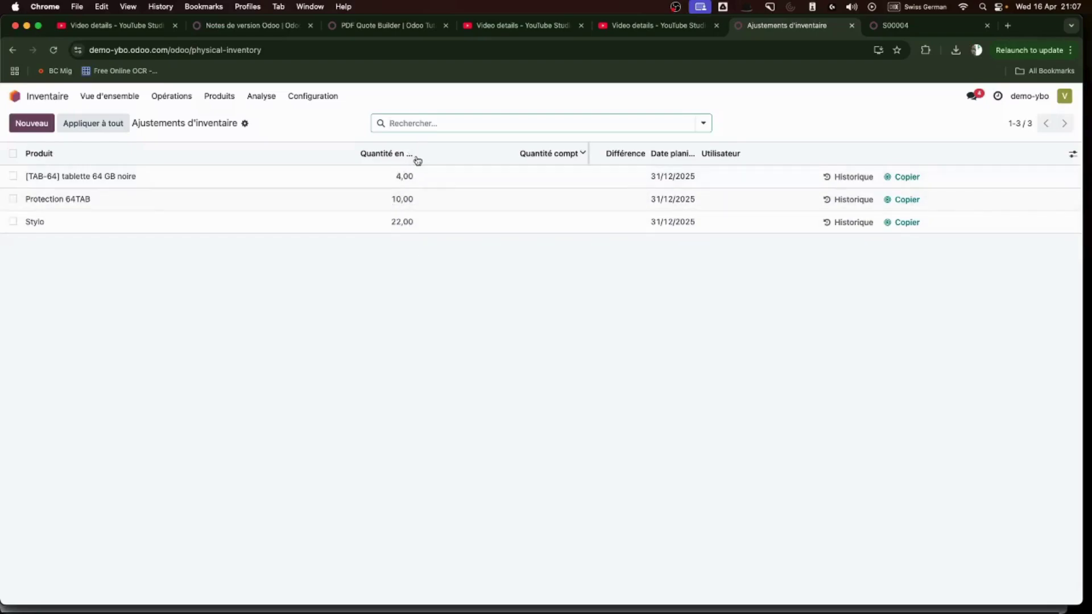
{"action": "left_click_drag", "start_coordinate": [413, 154], "coordinate": [449, 154]}
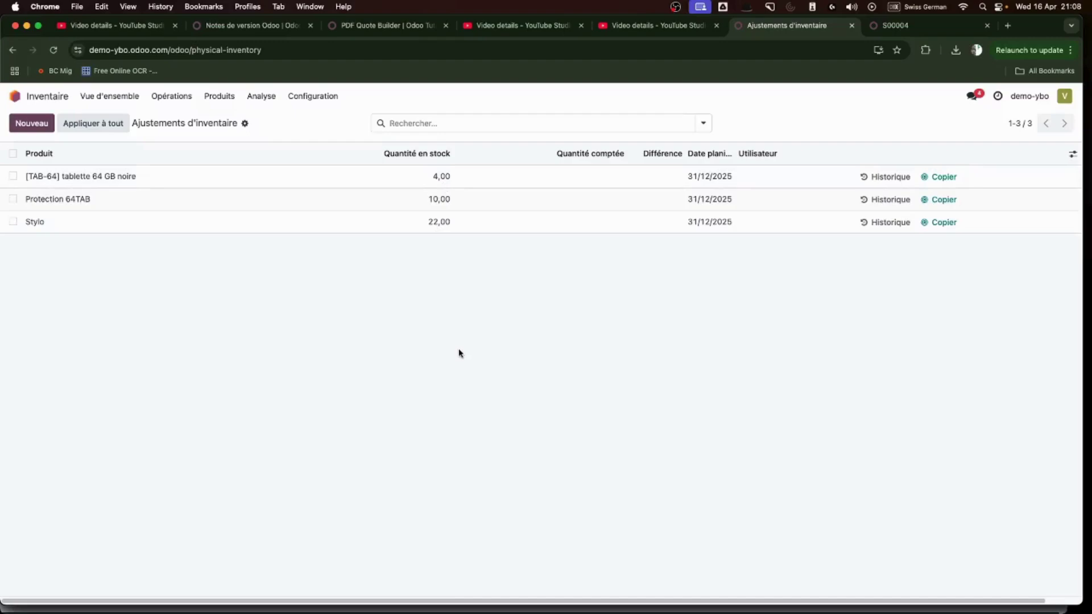
{"action": "left_click", "coordinate": [606, 178]}
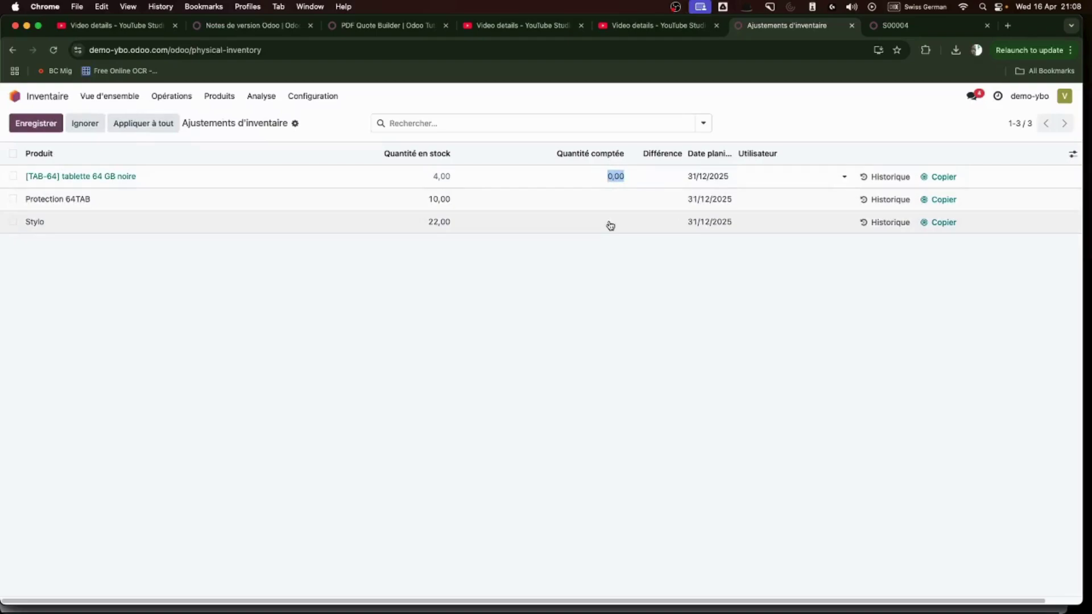
{"action": "type", "text": "7"}
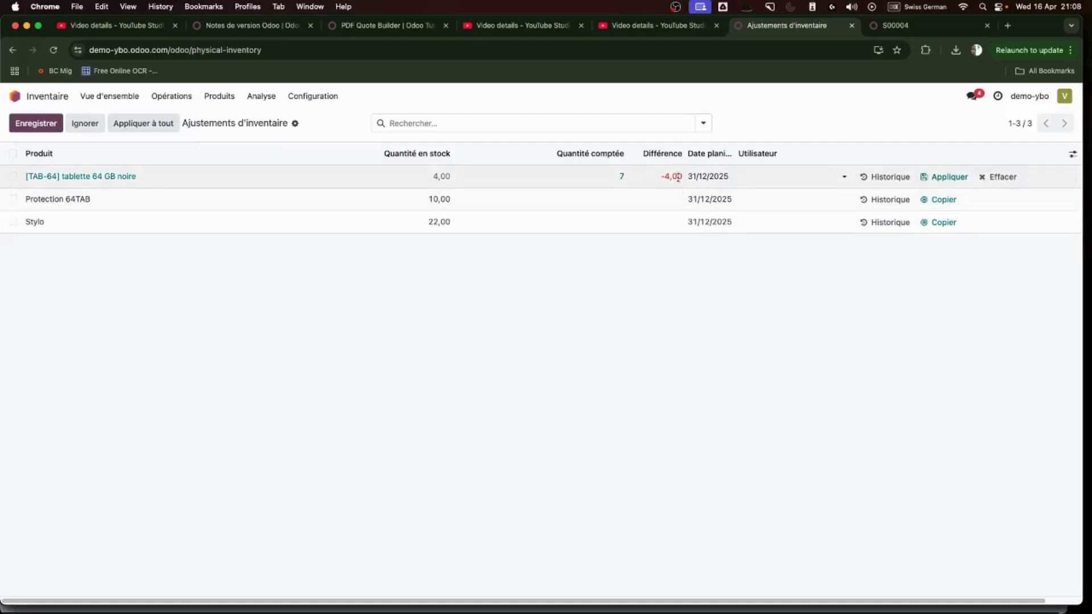
- Set the counted quantities to 10 for Protection 64TAB and 21 for Stylo
{"action": "left_click", "coordinate": [607, 198]}
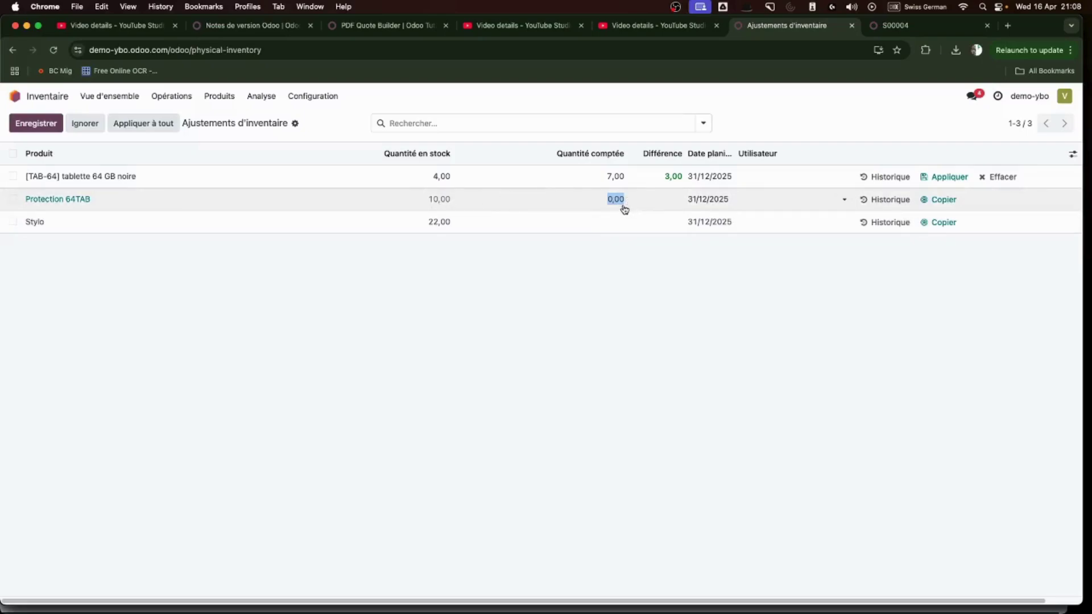
{"action": "type", "text": "10"}
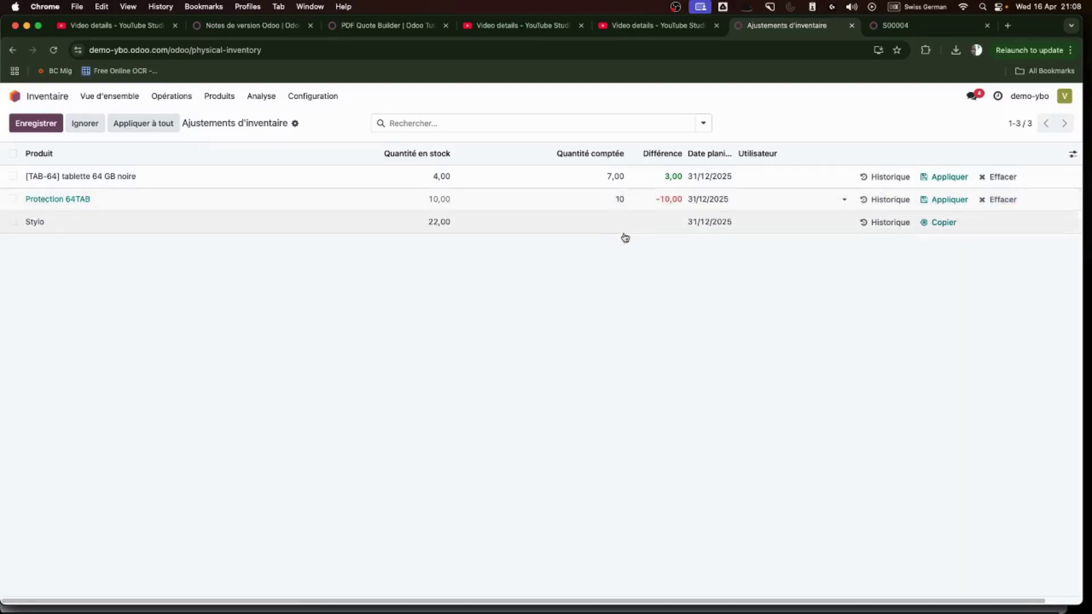
{"action": "left_click", "coordinate": [632, 278]}
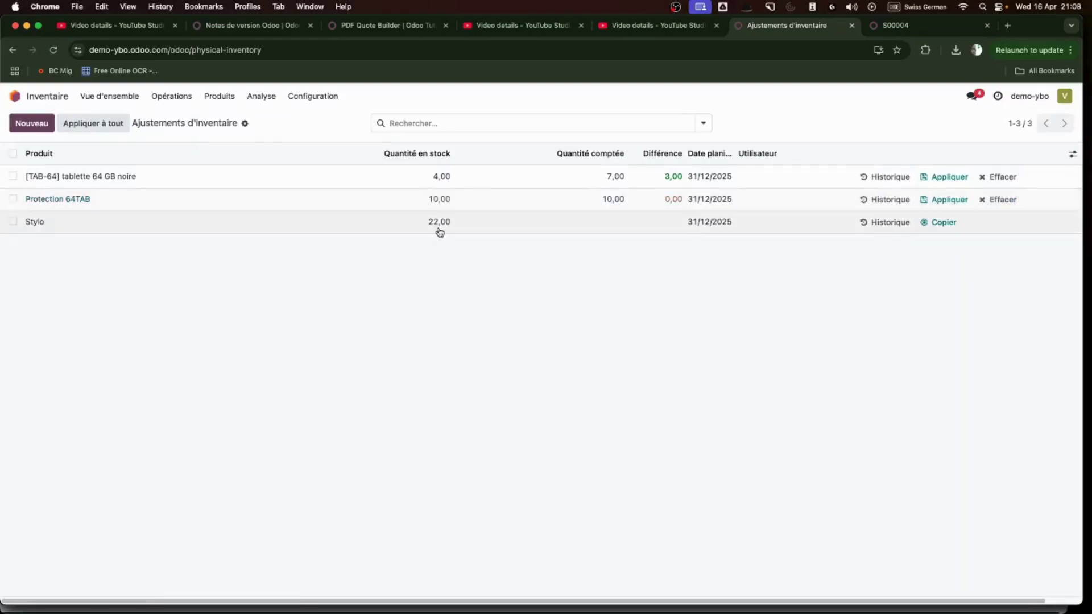
{"action": "left_click", "coordinate": [614, 225]}
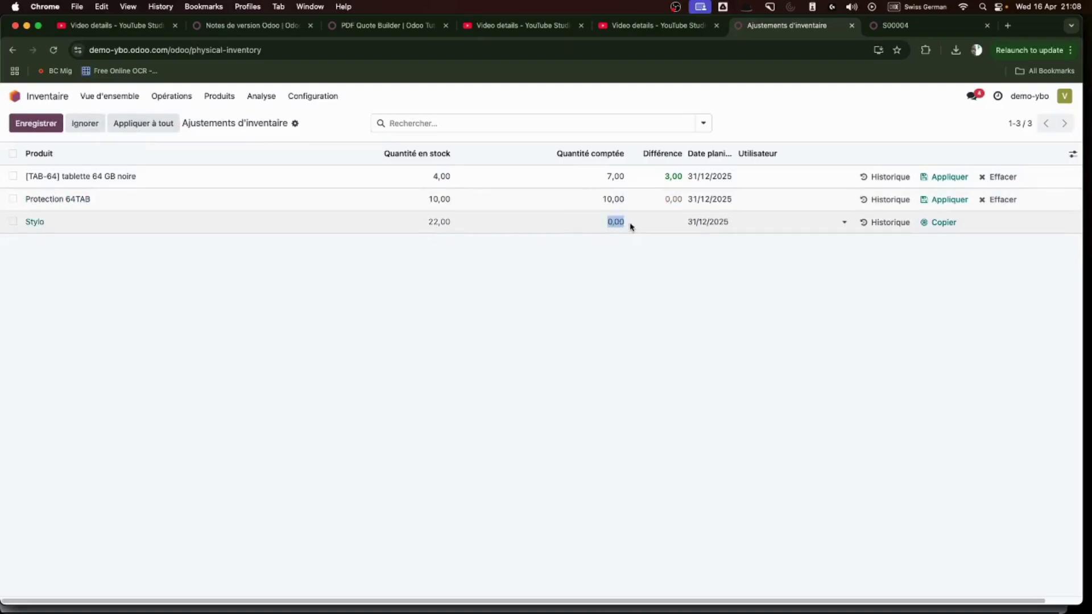
{"action": "type", "text": "2"}
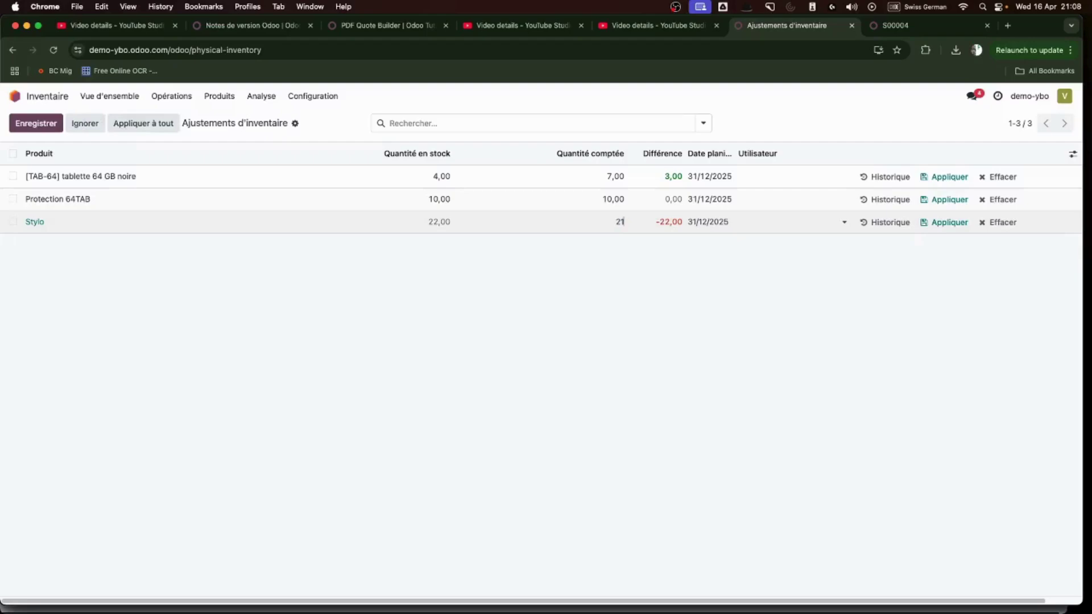
{"action": "type", "text": "1"}
{"action": "left_click", "coordinate": [634, 299]}
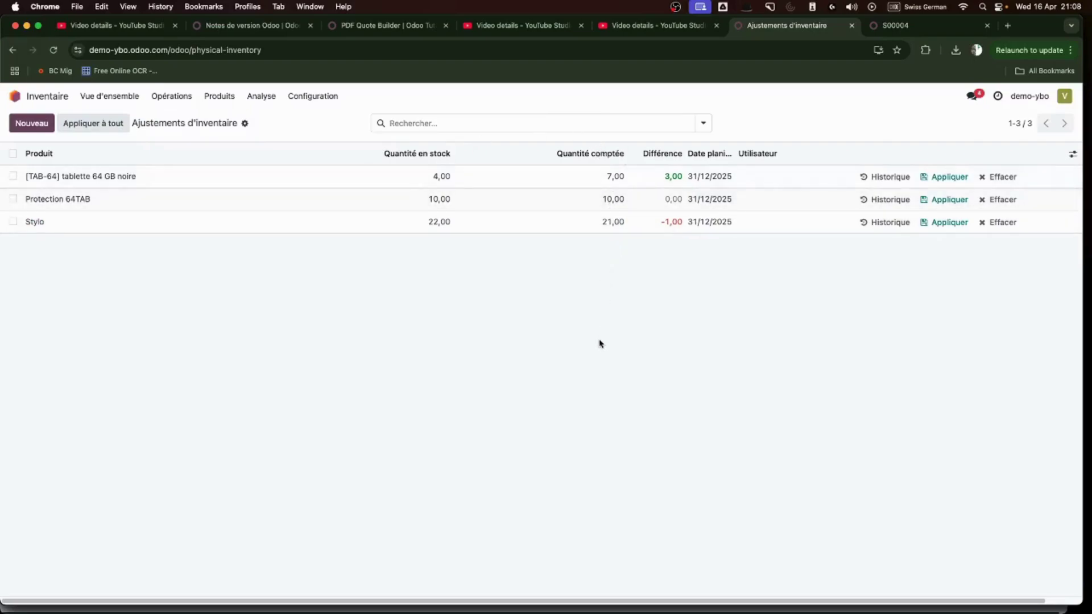
- Apply the counted quantities of all three products one by one and return to the app overview
{"action": "left_click", "coordinate": [953, 178]}
{"action": "left_click", "coordinate": [950, 200]}
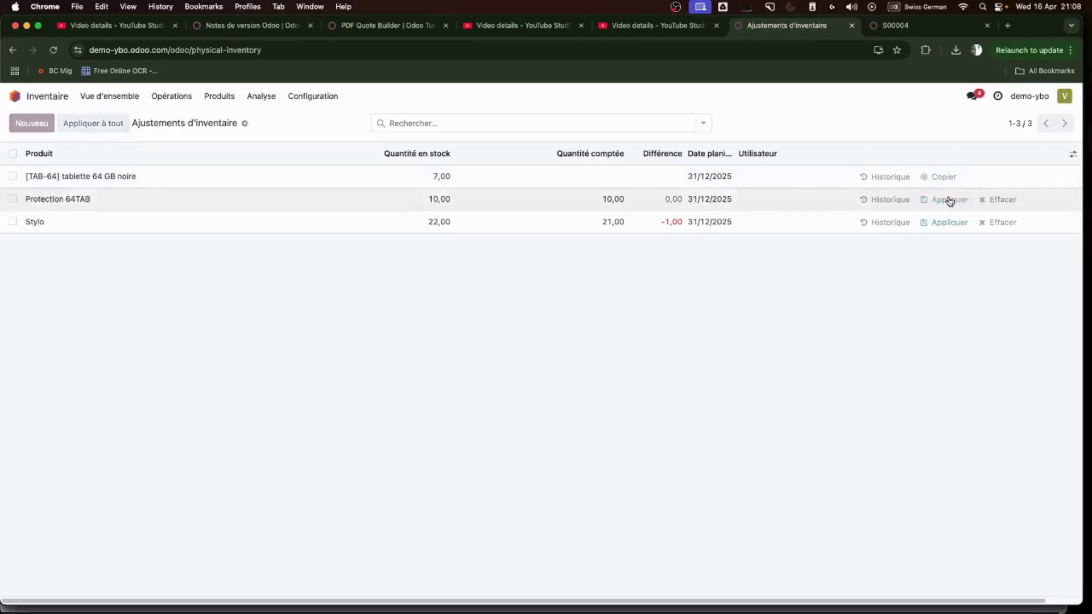
{"action": "left_click", "coordinate": [950, 223]}
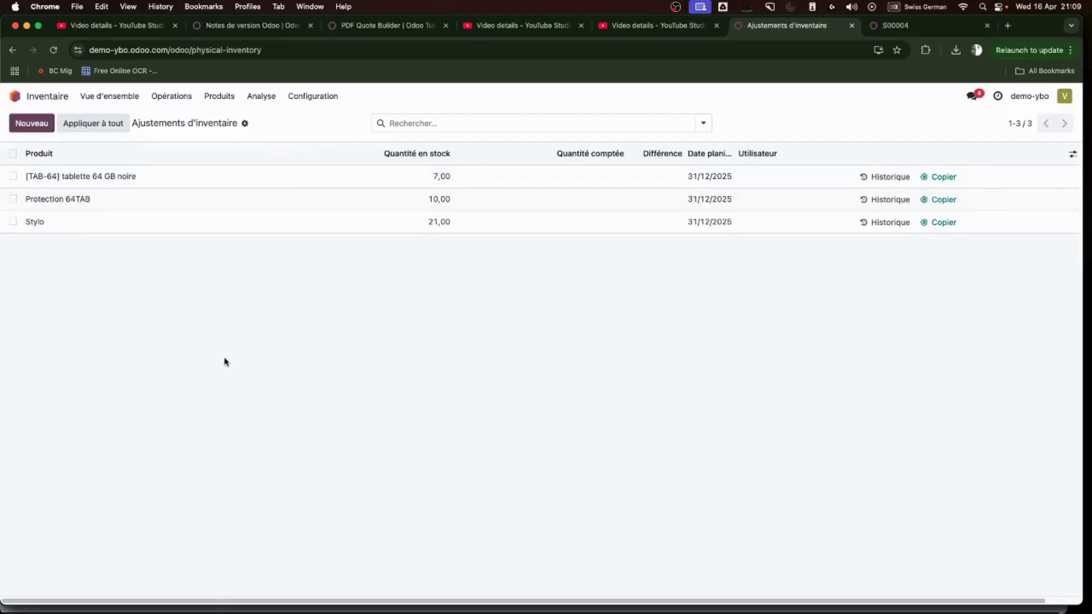
{"action": "left_click", "coordinate": [15, 97]}
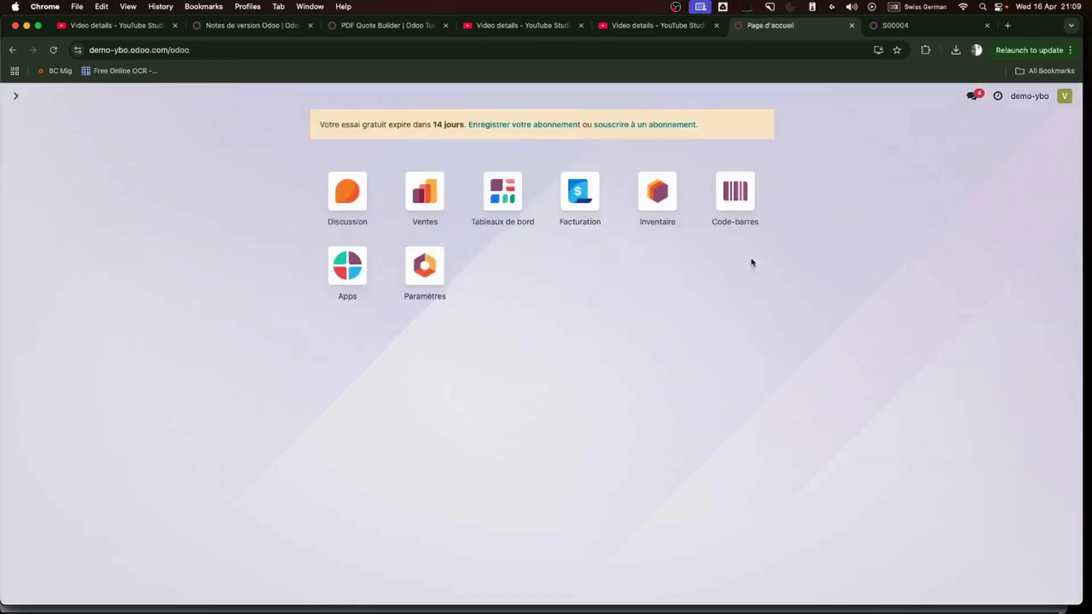